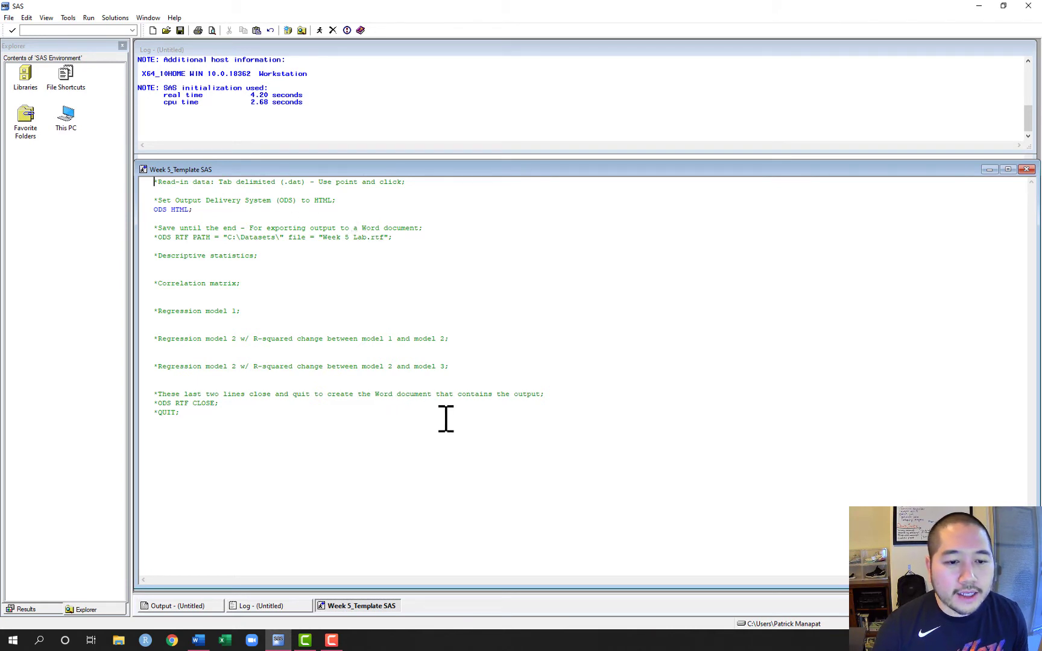
Review the template's comment sections, from reading in the data through the descriptive, correlation and regression model headings.
drag(414, 182, 159, 182)
drag(344, 202, 160, 201)
drag(410, 238, 168, 228)
drag(270, 259, 155, 258)
drag(248, 285, 123, 285)
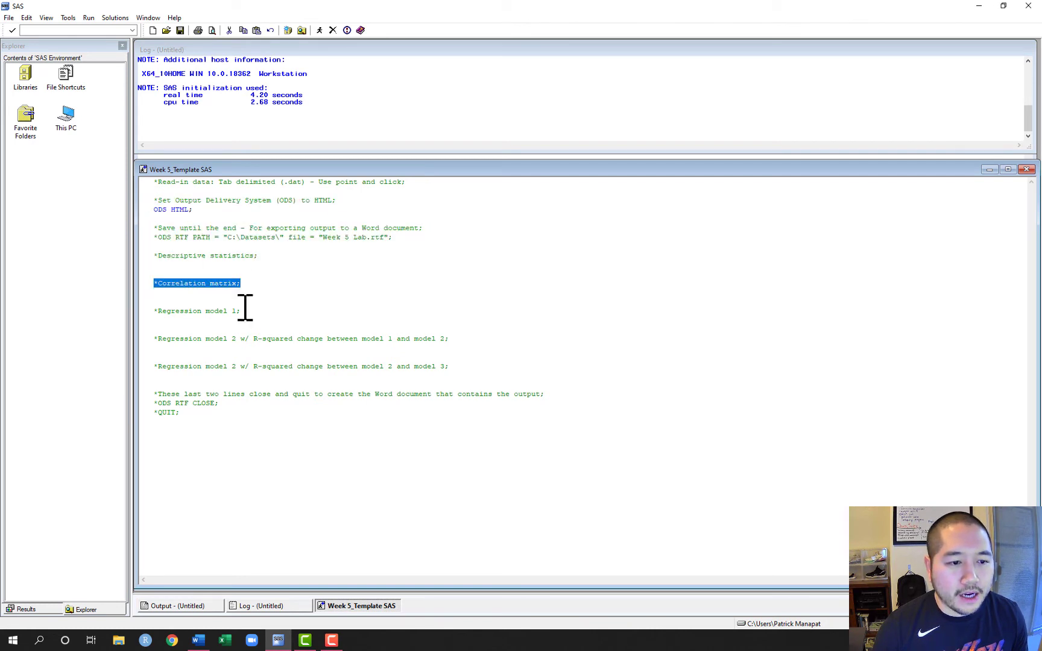
drag(246, 310, 141, 310)
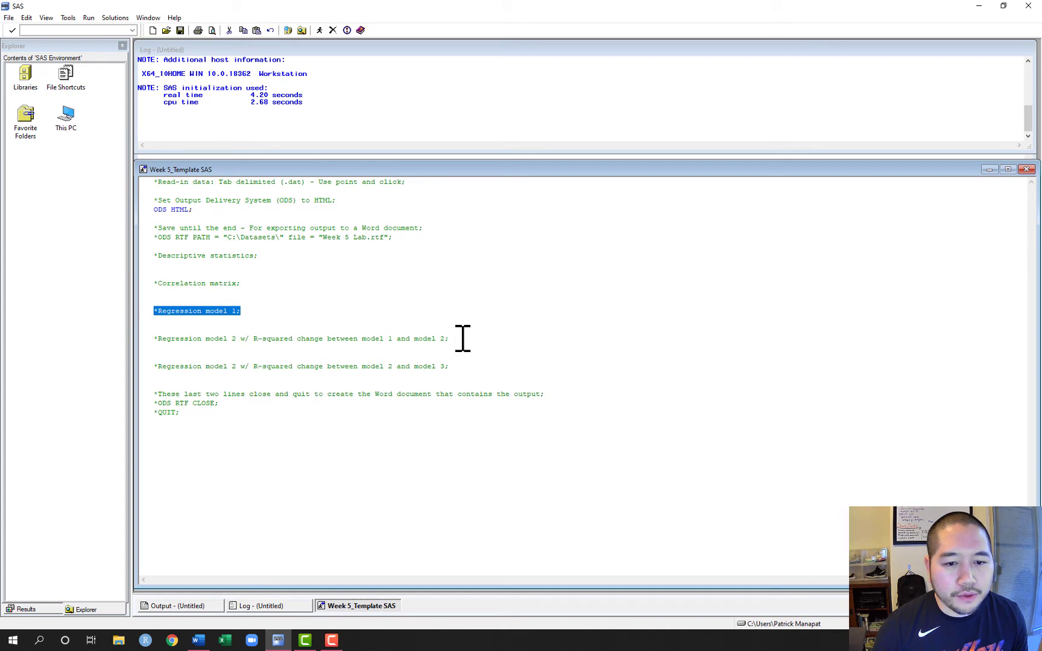
drag(456, 340, 155, 339)
drag(471, 367, 155, 357)
click(233, 412)
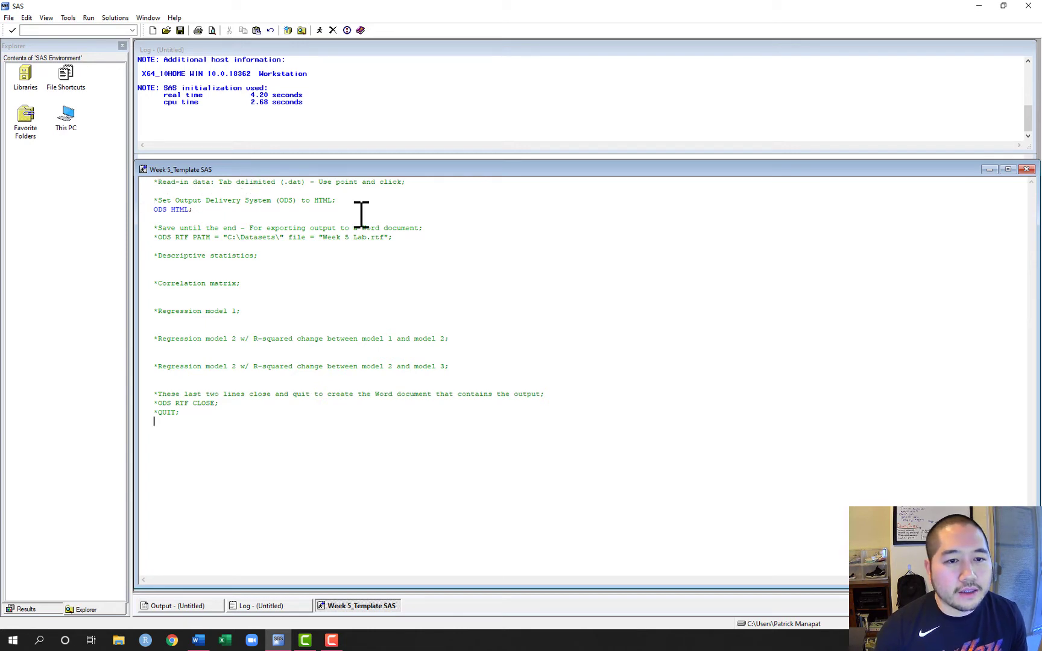
Start a data import with Tab Delimited File (*.txt) as the standard data source.
click(10, 22)
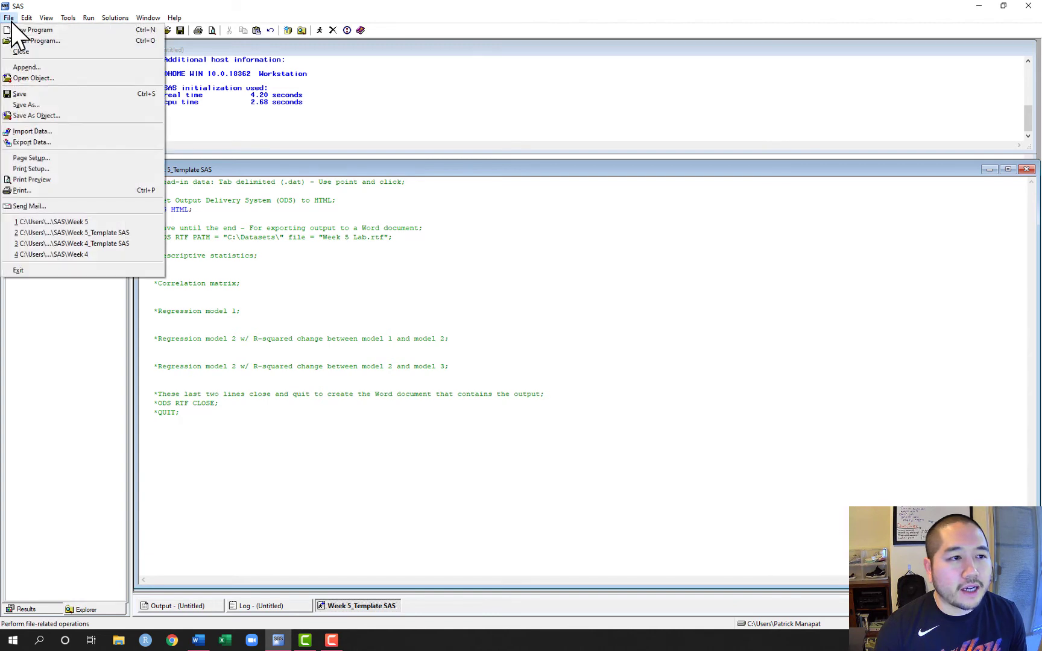
click(51, 131)
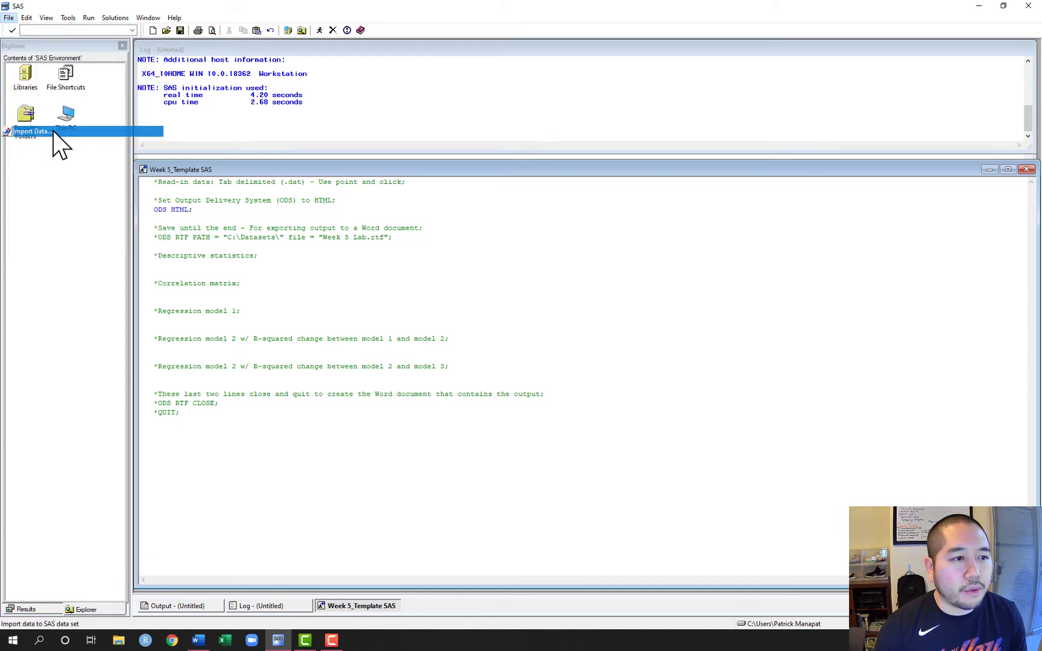
click(415, 121)
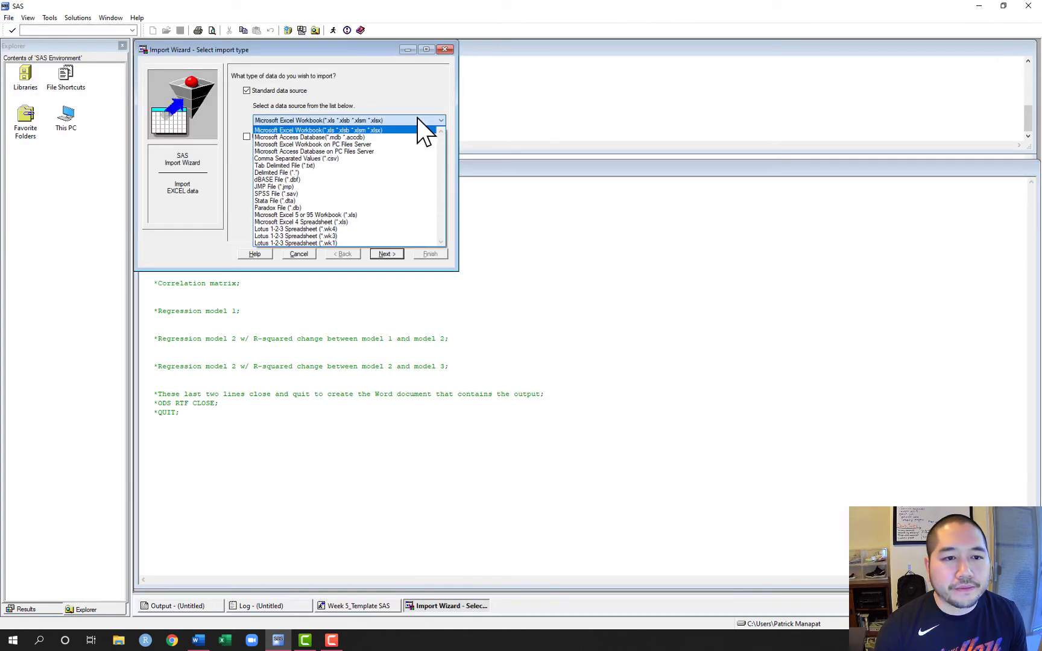
click(398, 165)
click(389, 254)
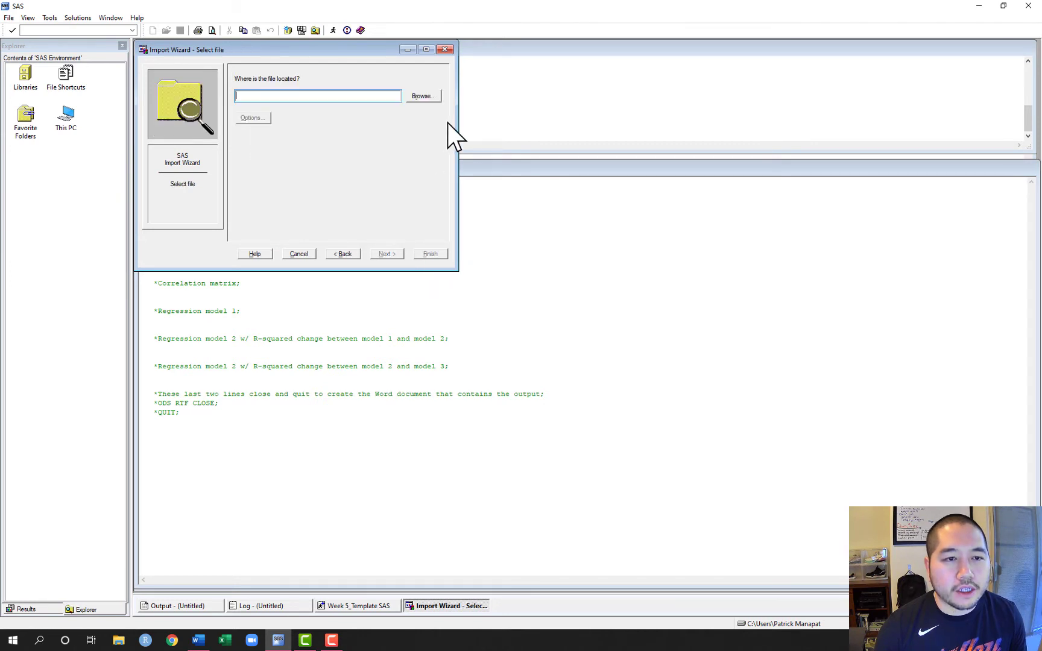
Choose regdata2.dat from the C: drive's Datasets folder as the import file, showing all file types to find it.
click(427, 97)
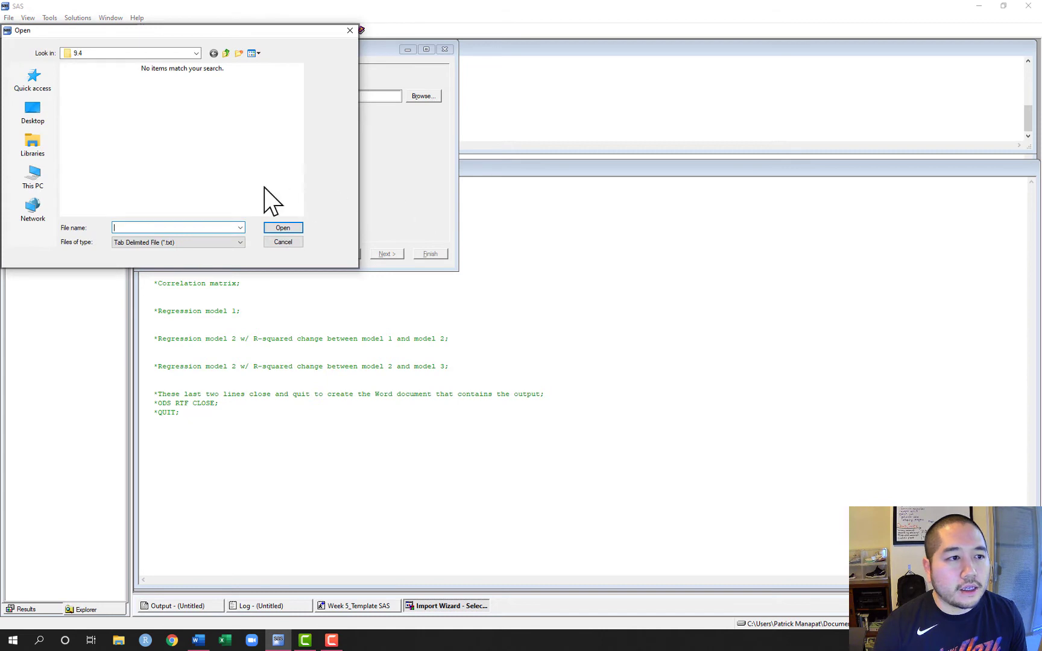
click(35, 180)
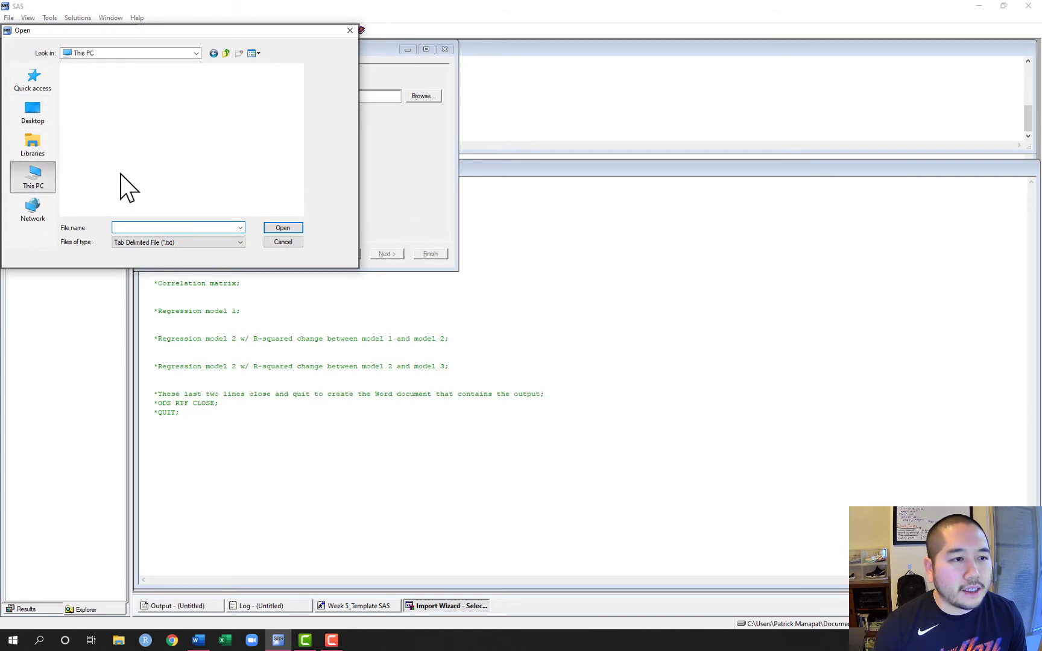
click(103, 136)
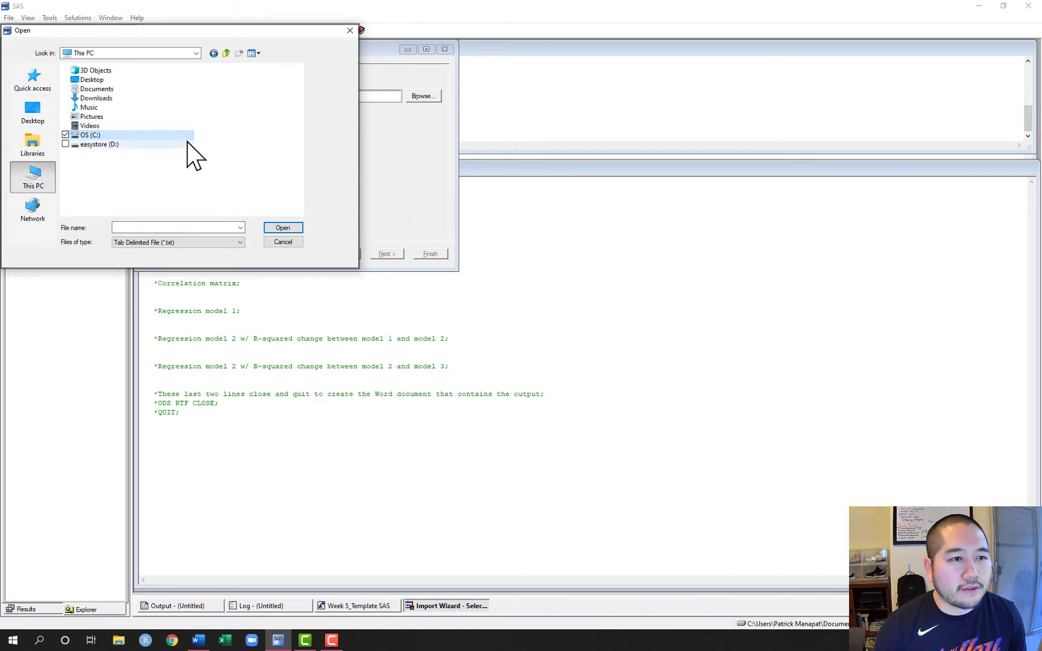
double_click(124, 135)
double_click(111, 90)
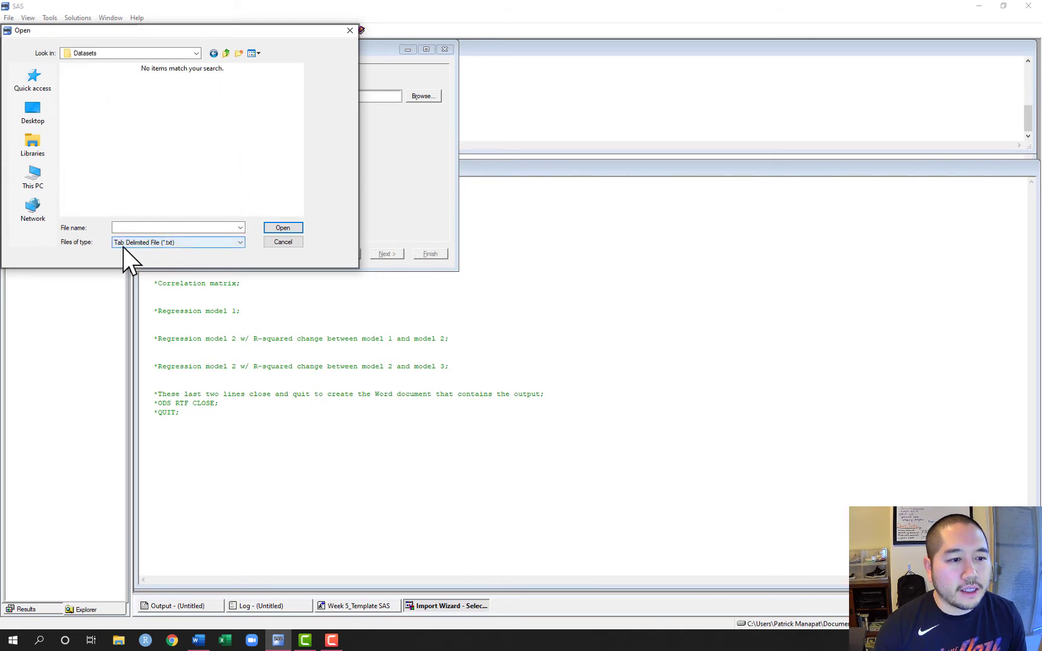
click(238, 245)
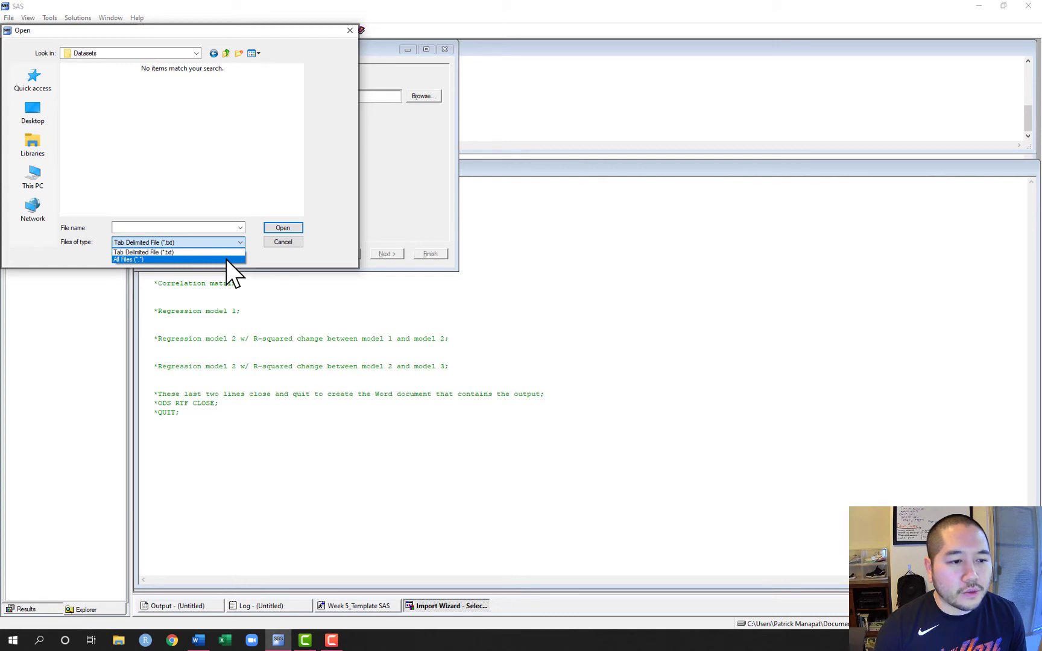
click(229, 260)
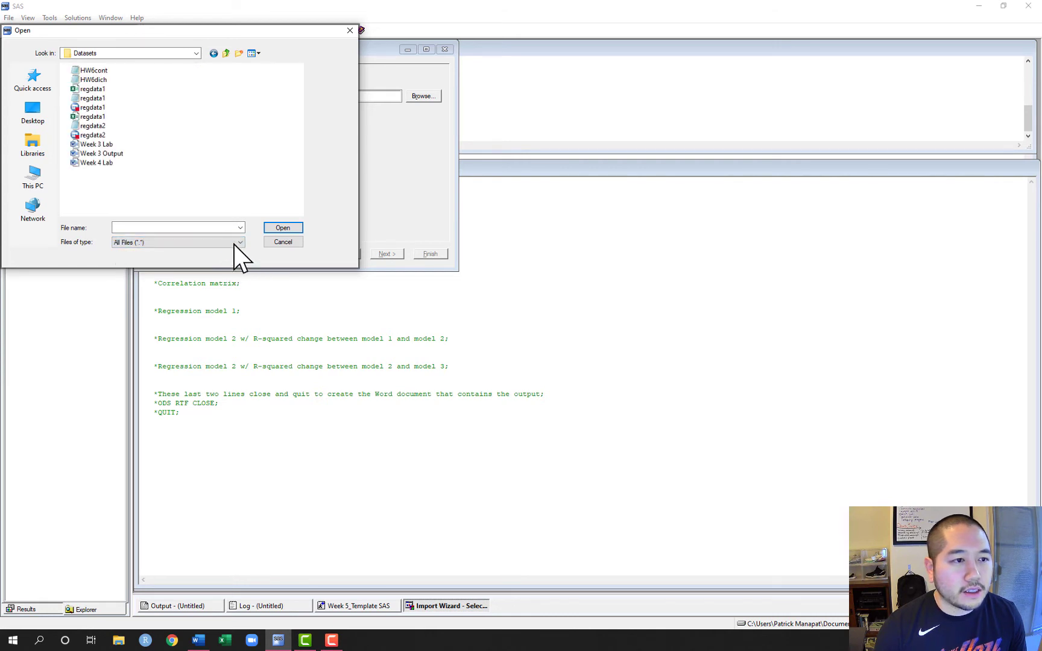
click(102, 127)
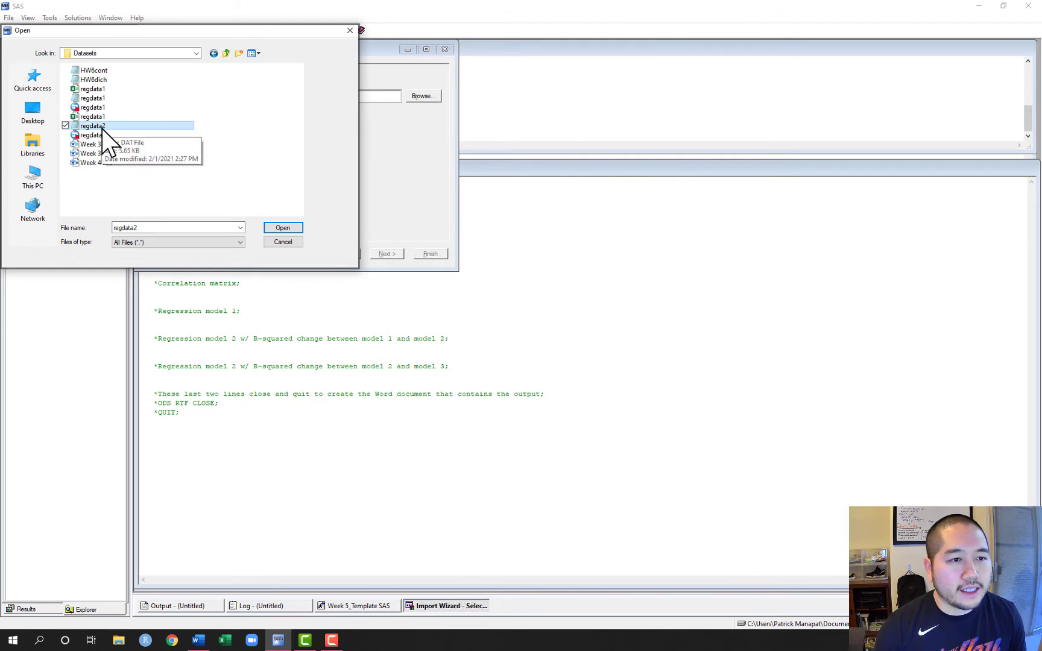
click(298, 230)
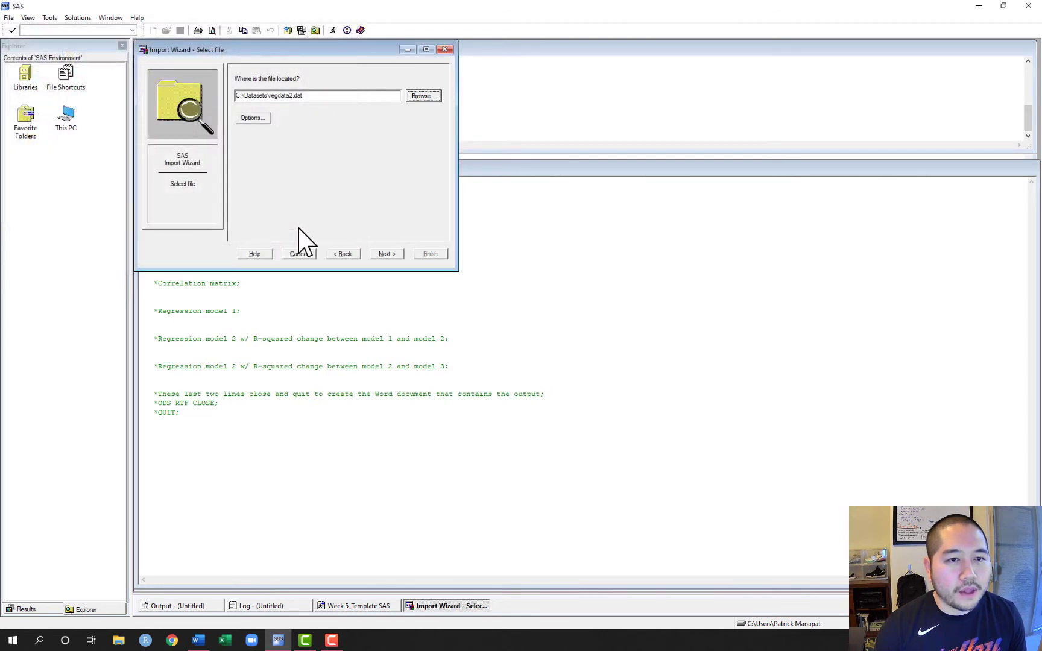
click(402, 255)
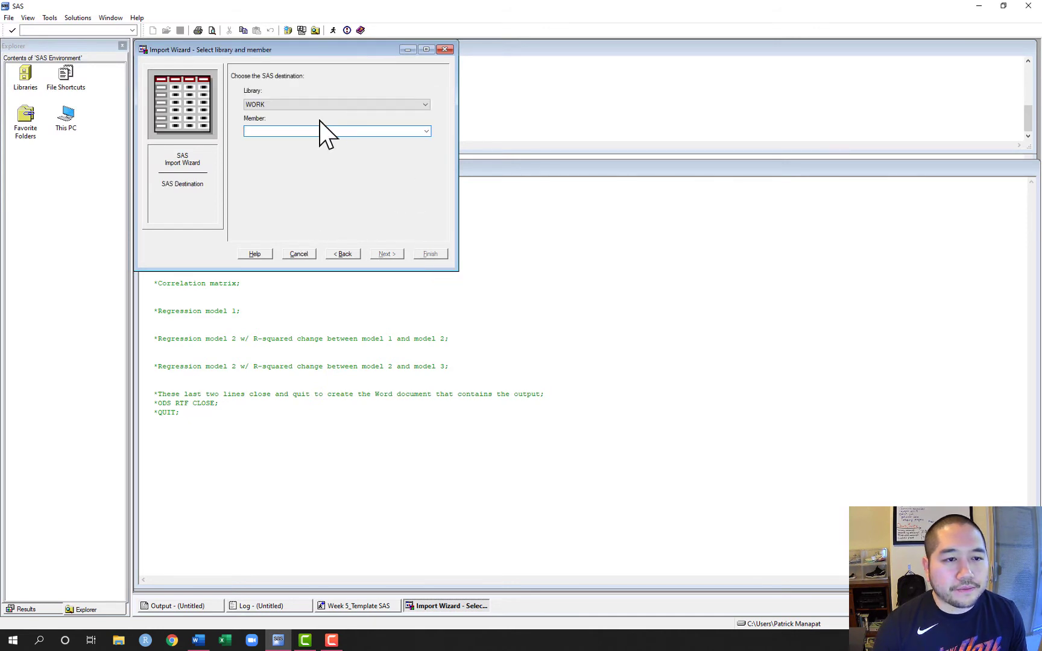
Name the destination member regdata2 in the WORK library and finish the import.
text(regdata2)
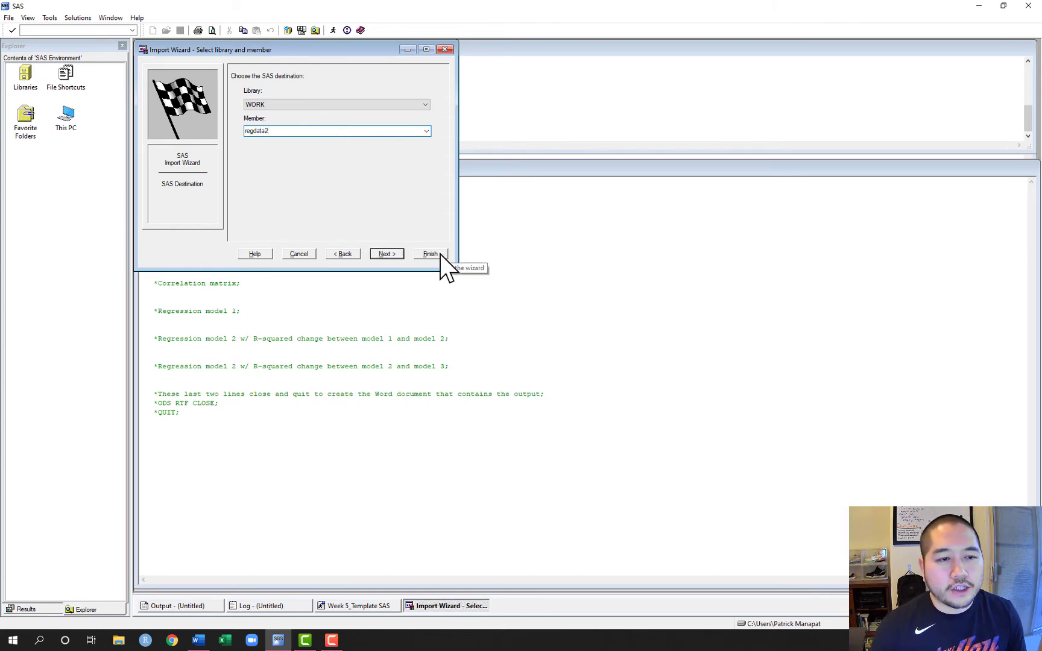
click(440, 253)
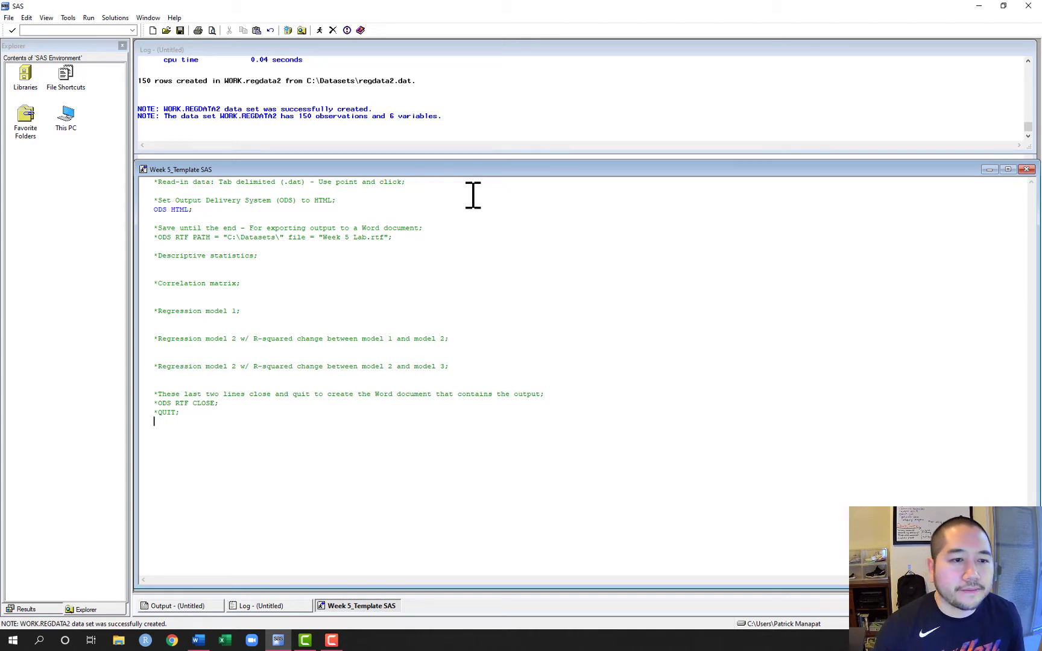
Run only the ODS HTML; line of the program.
drag(199, 210, 158, 209)
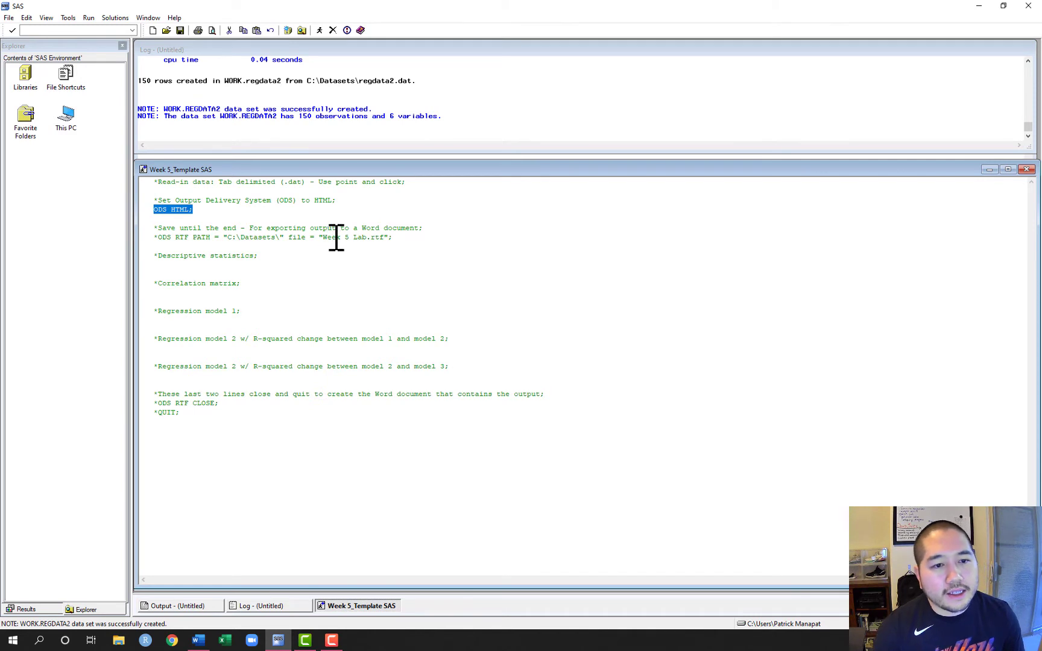
click(320, 30)
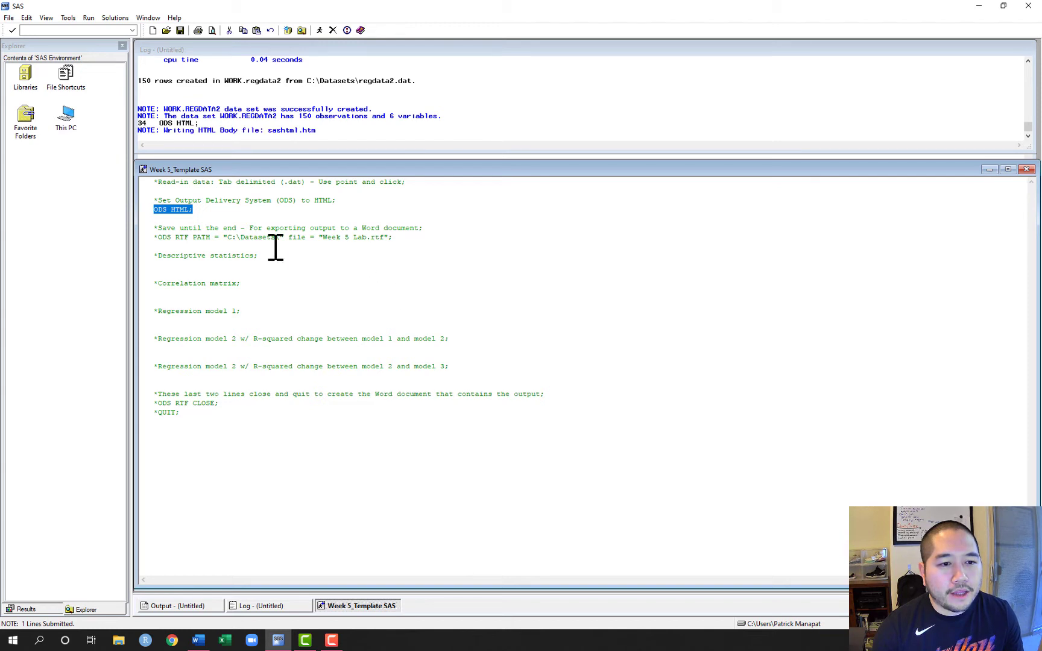
Uncomment the ODS RTF PATH, ODS RTF CLOSE and QUIT lines, and select the whole program to demonstrate the Word export.
drag(393, 237, 157, 227)
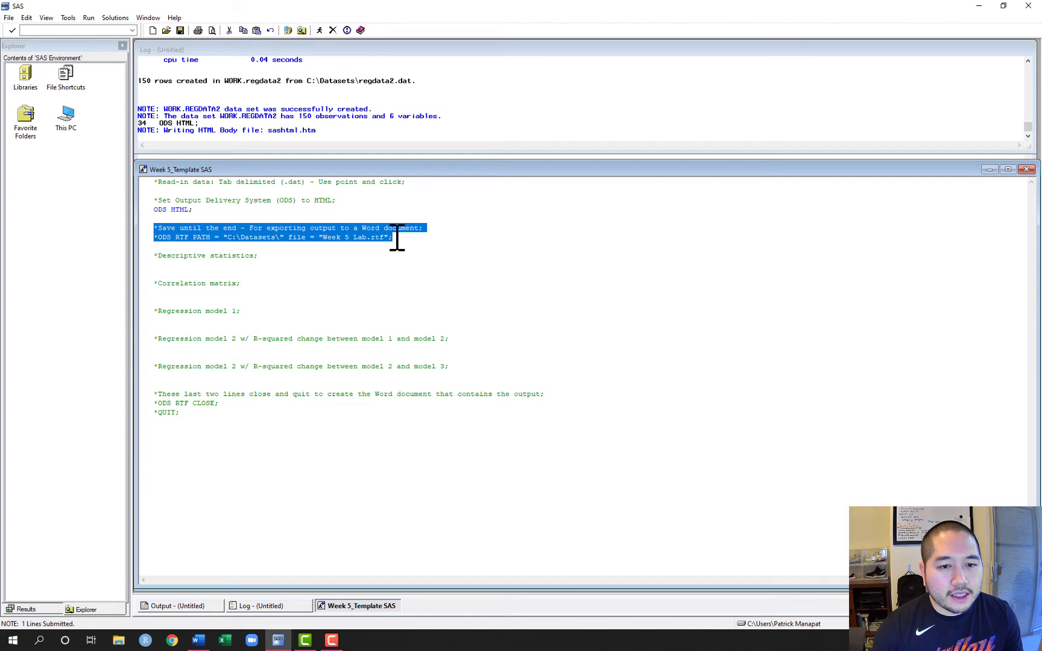
double_click(185, 413)
shift+click(154, 403)
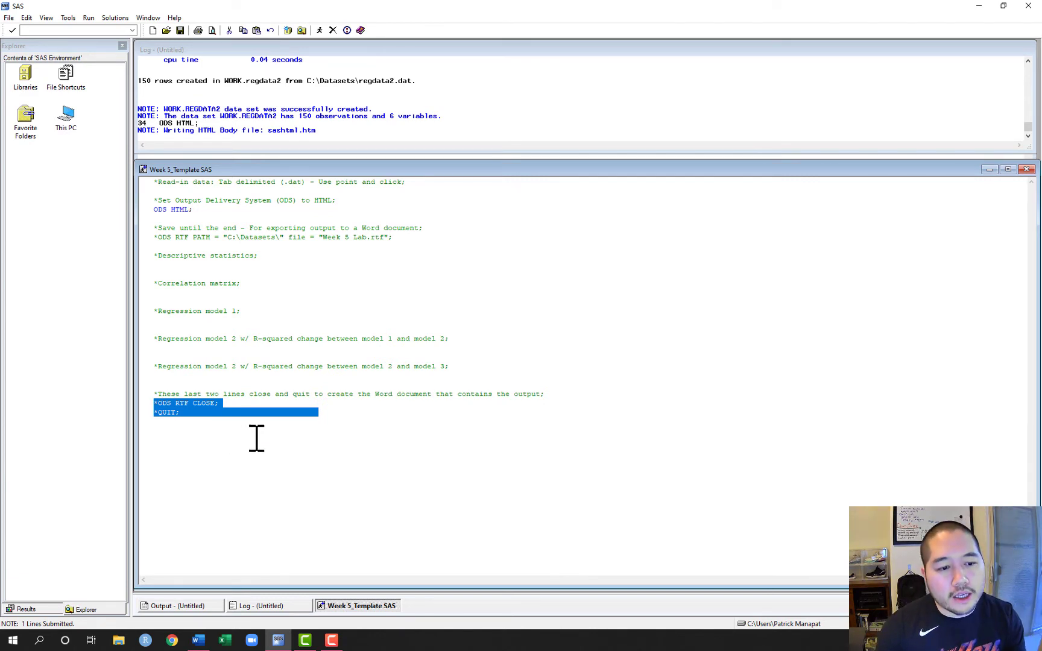
click(400, 240)
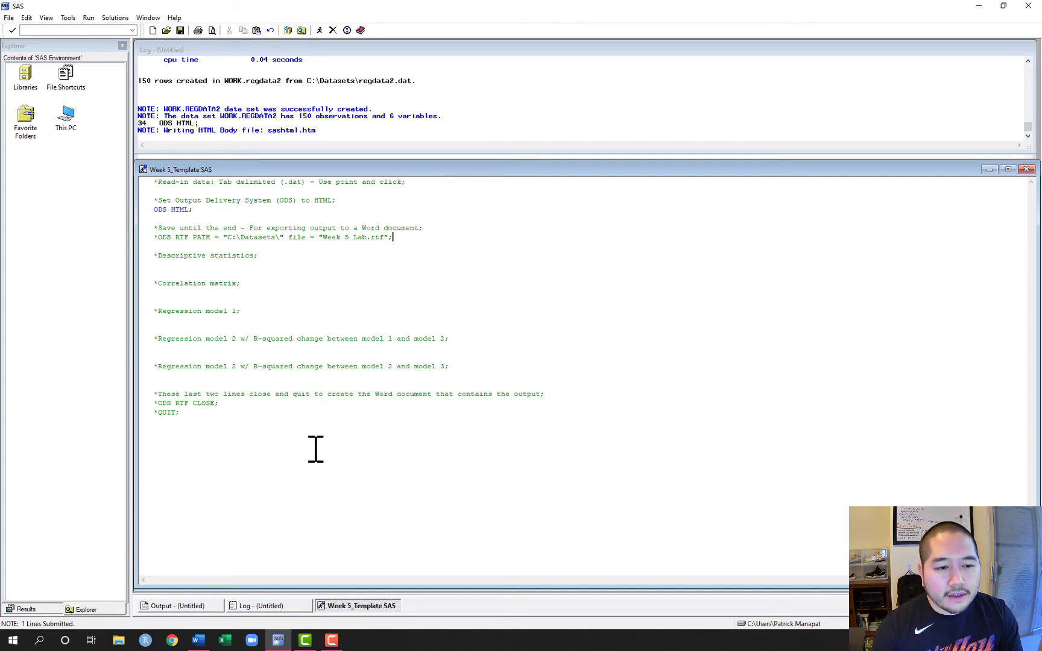
click(159, 237)
key(BackSpace)
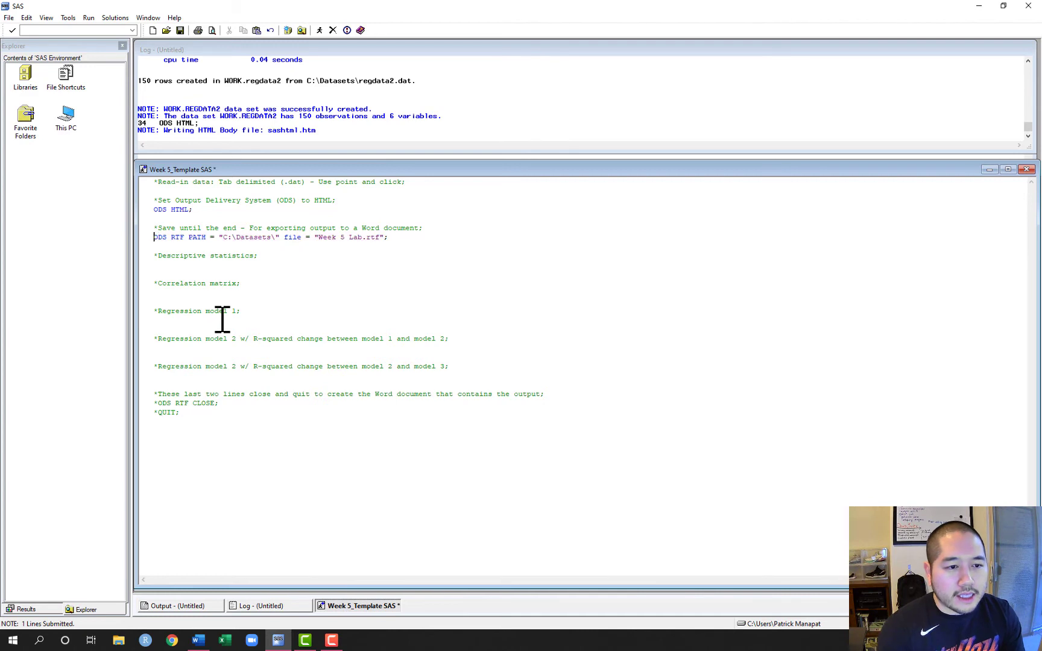
click(159, 403)
key(BackSpace)
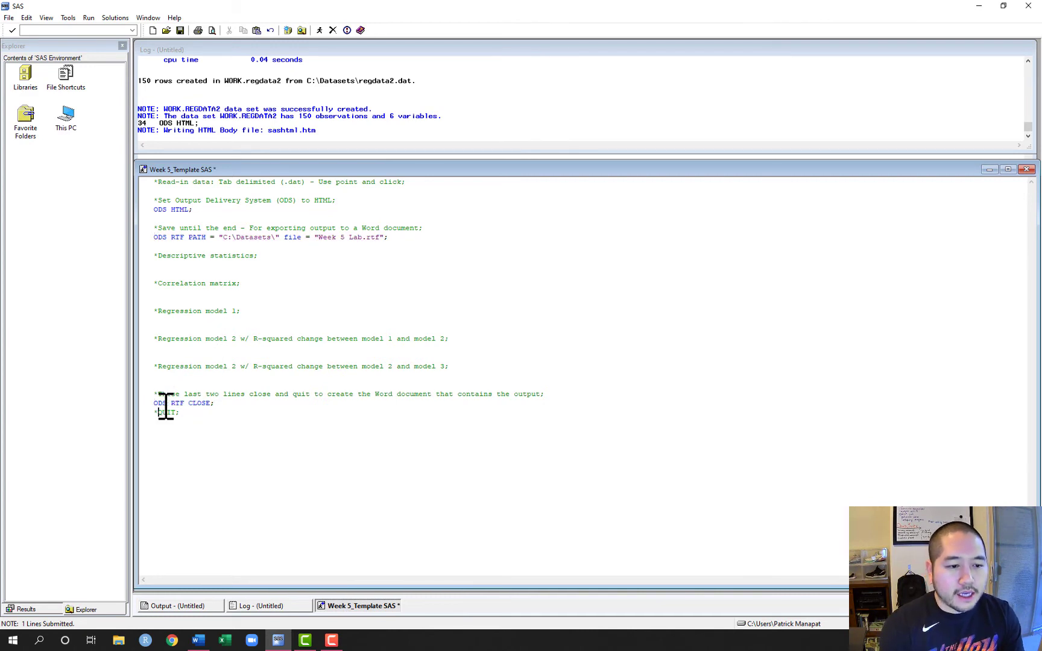
drag(193, 416, 129, 399)
shift+click(138, 204)
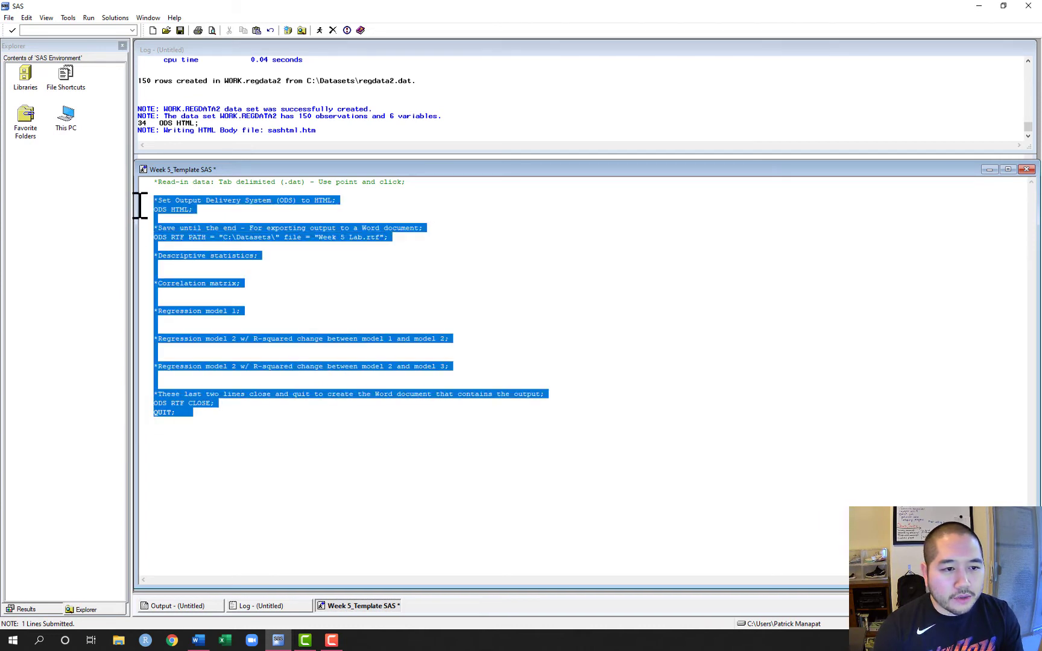
drag(138, 205, 144, 175)
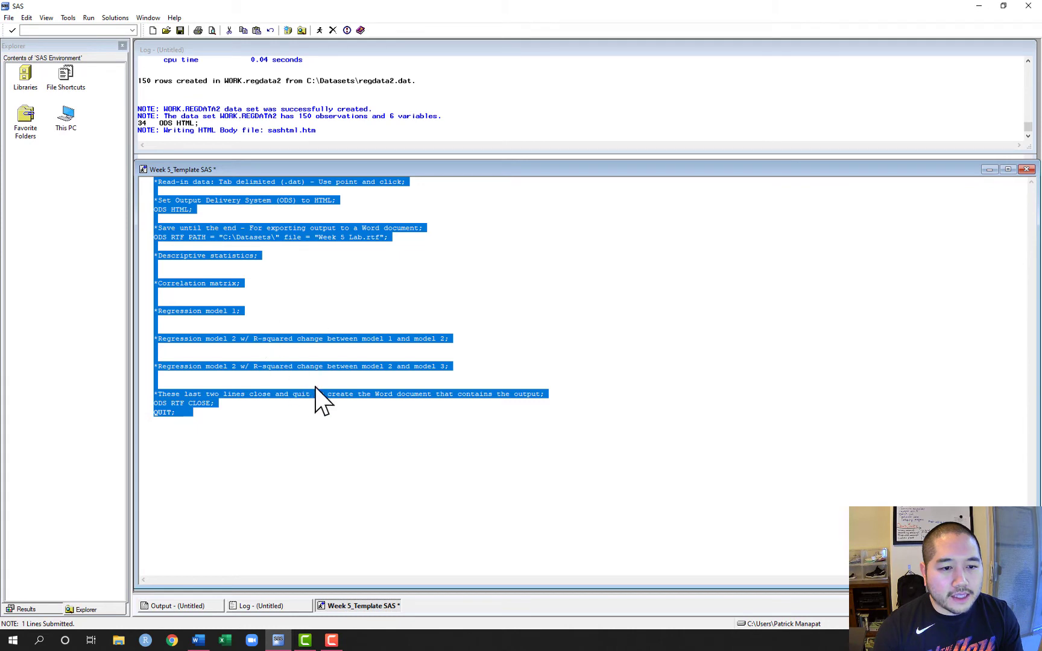
click(215, 411)
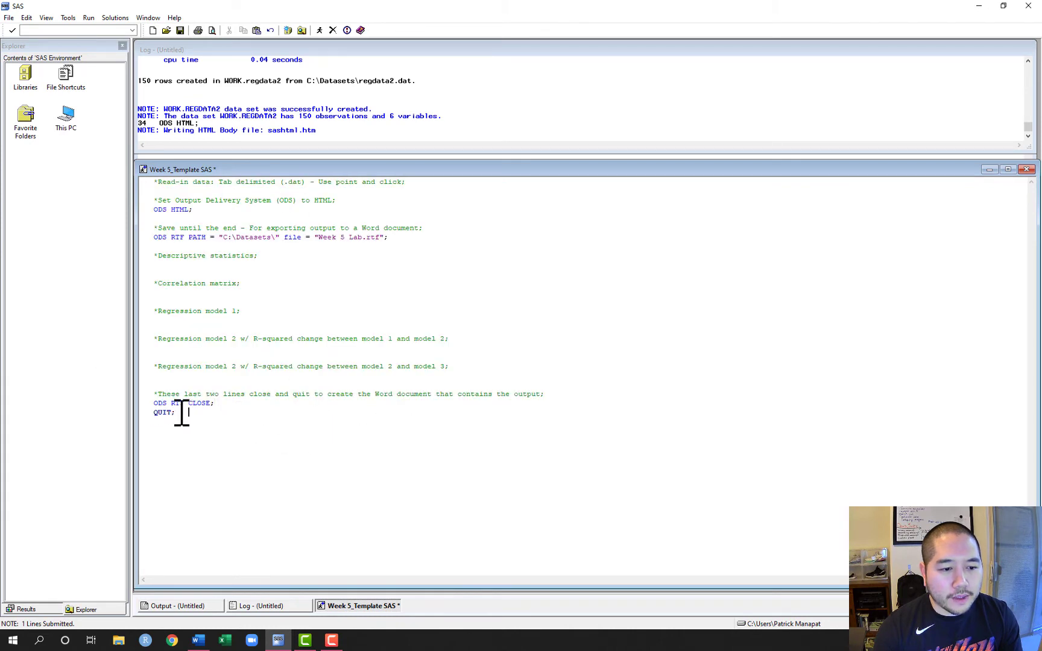
Comment out the QUIT, ODS RTF CLOSE and ODS RTF PATH lines again with leading asterisks.
drag(153, 412, 158, 412)
key(Left)
text(*)
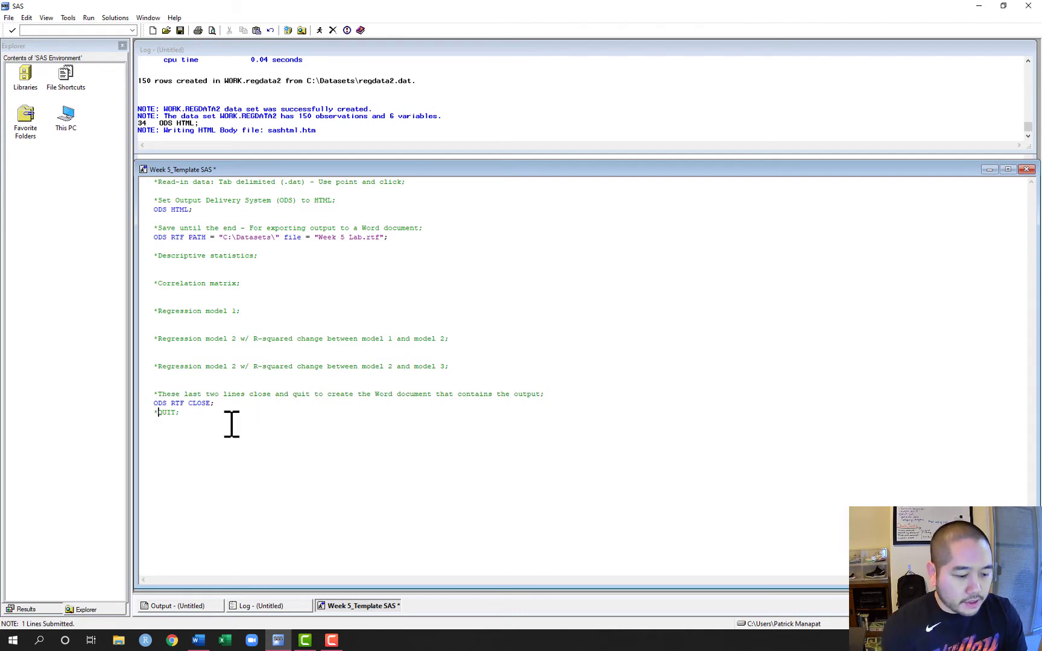
text(*)
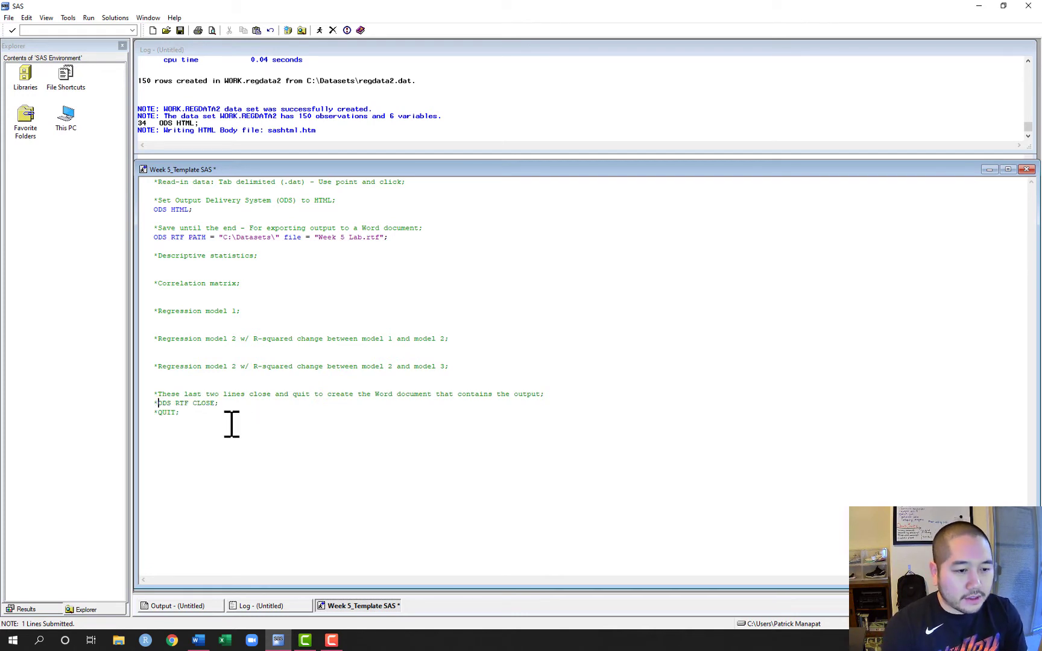
click(157, 237)
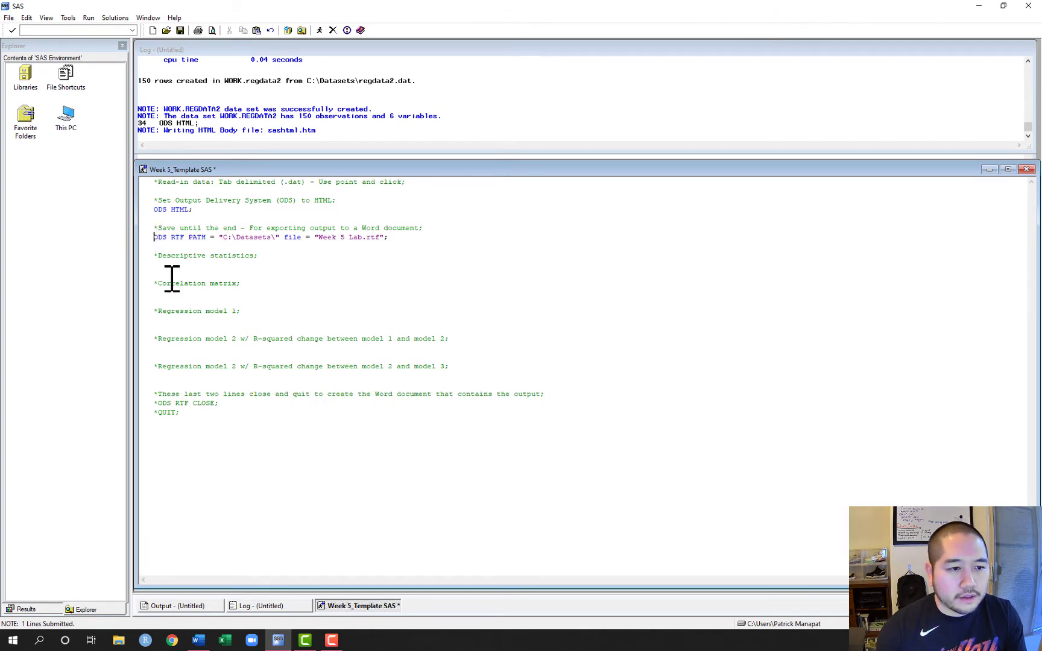
text(*)
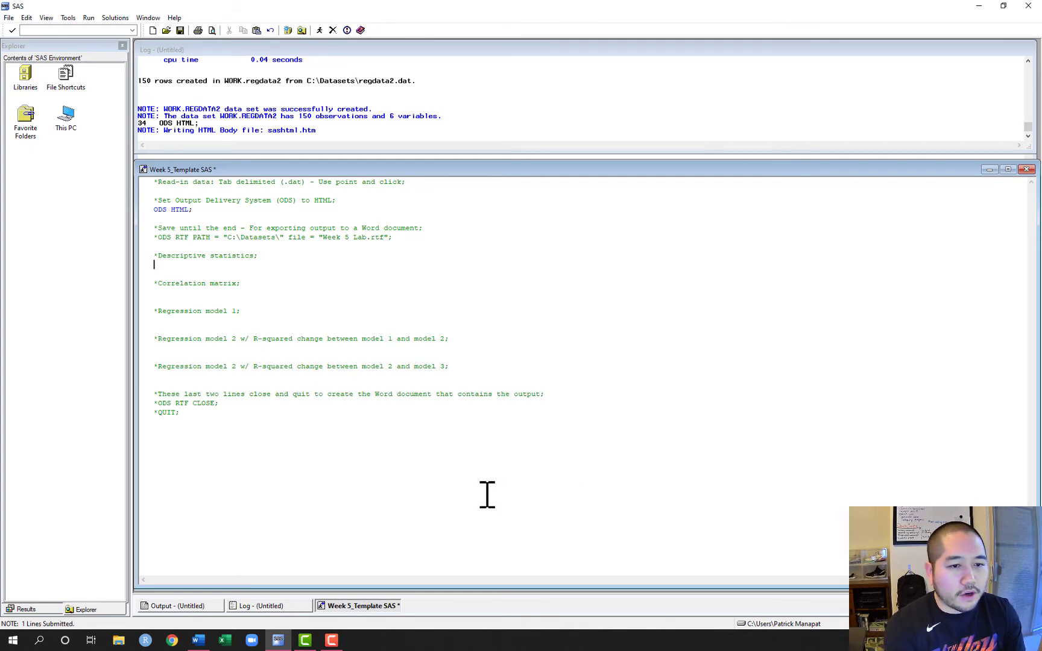
Add PROC MEANS DATA=regdata2; followed by RUN; on a new line under the Descriptive statistics comment.
text(PROC MEA)
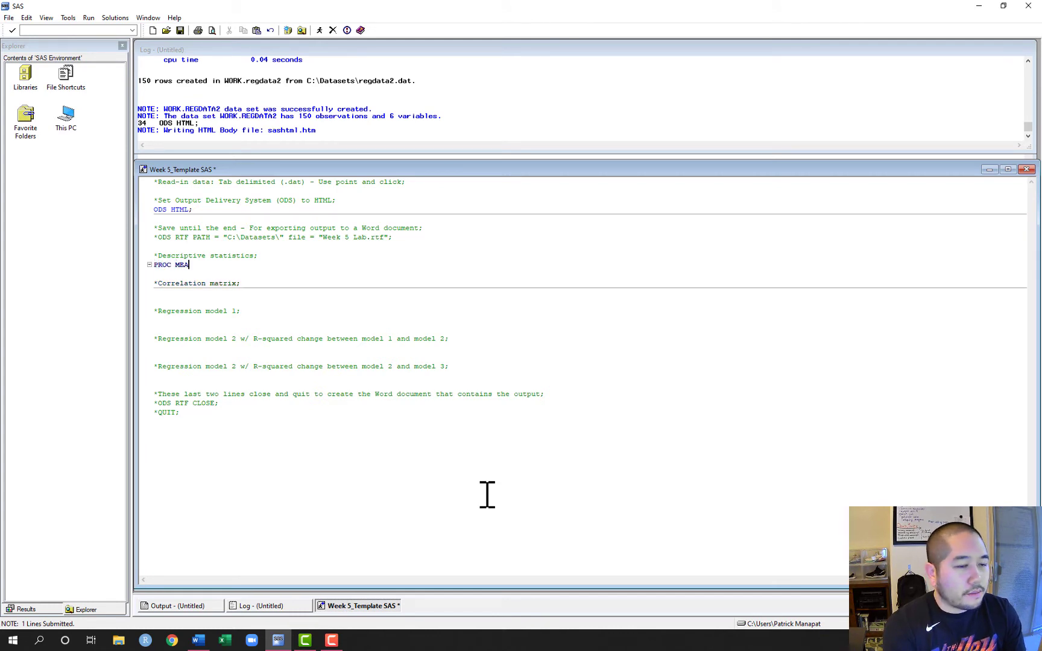
text(NS DATA=re)
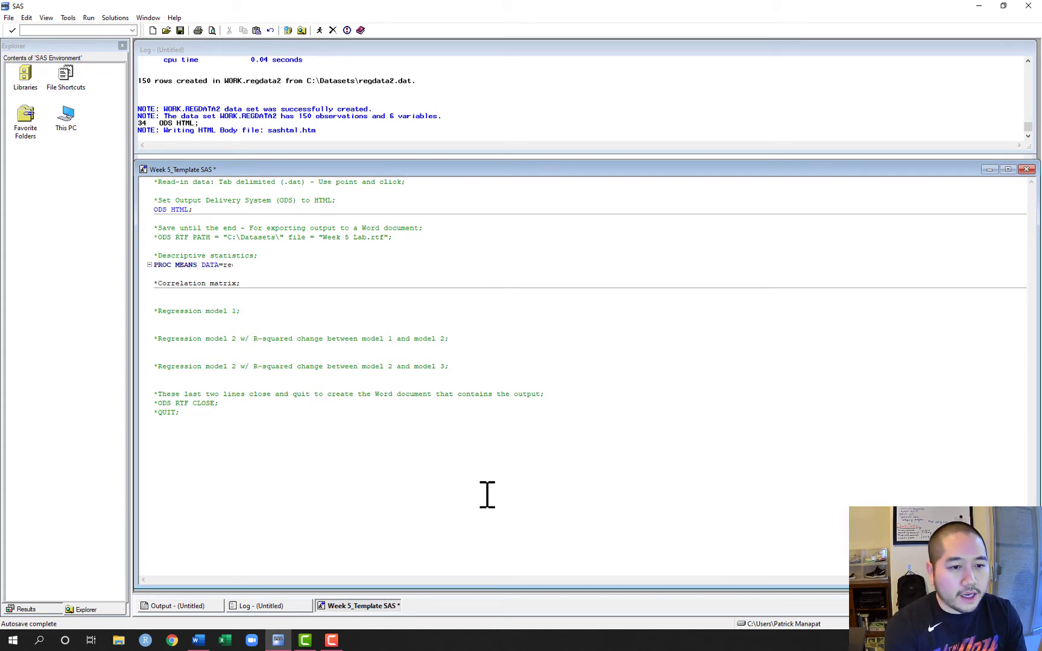
text(gdata2;)
key(Return)
text(RUN;)
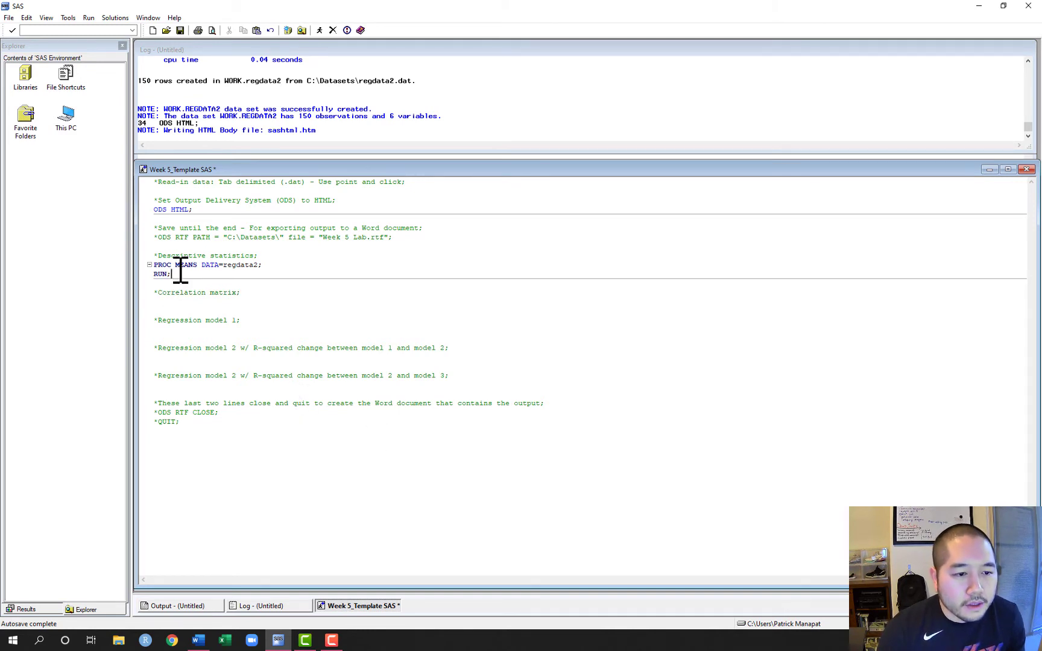
Run only the PROC MEANS block and review the means and standard deviations of X1 through X5.
drag(179, 274, 139, 266)
click(320, 32)
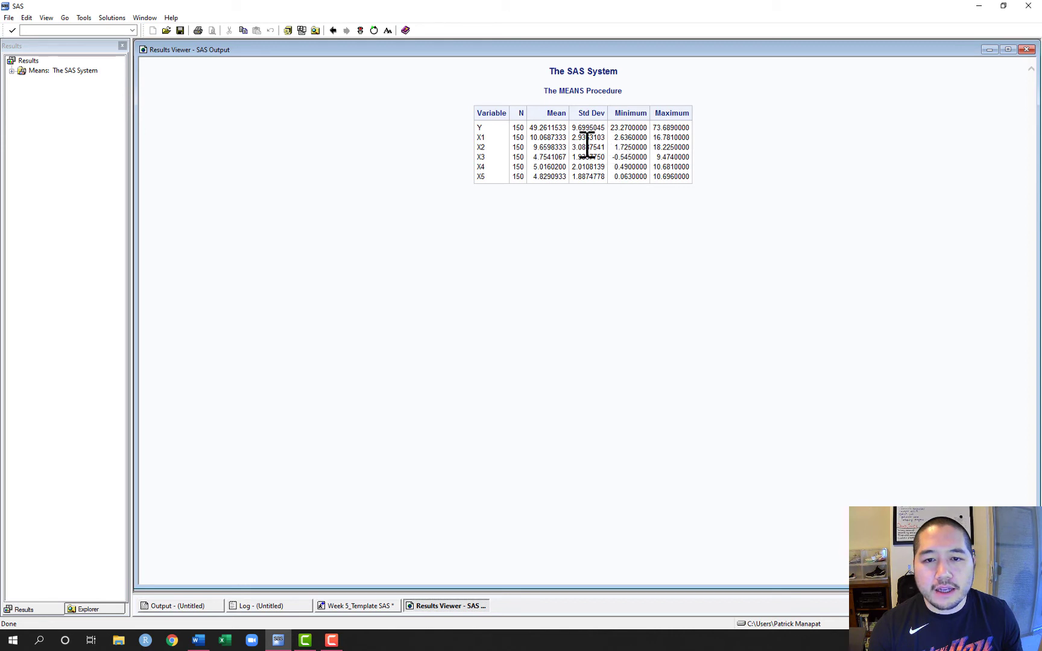
drag(530, 137, 605, 137)
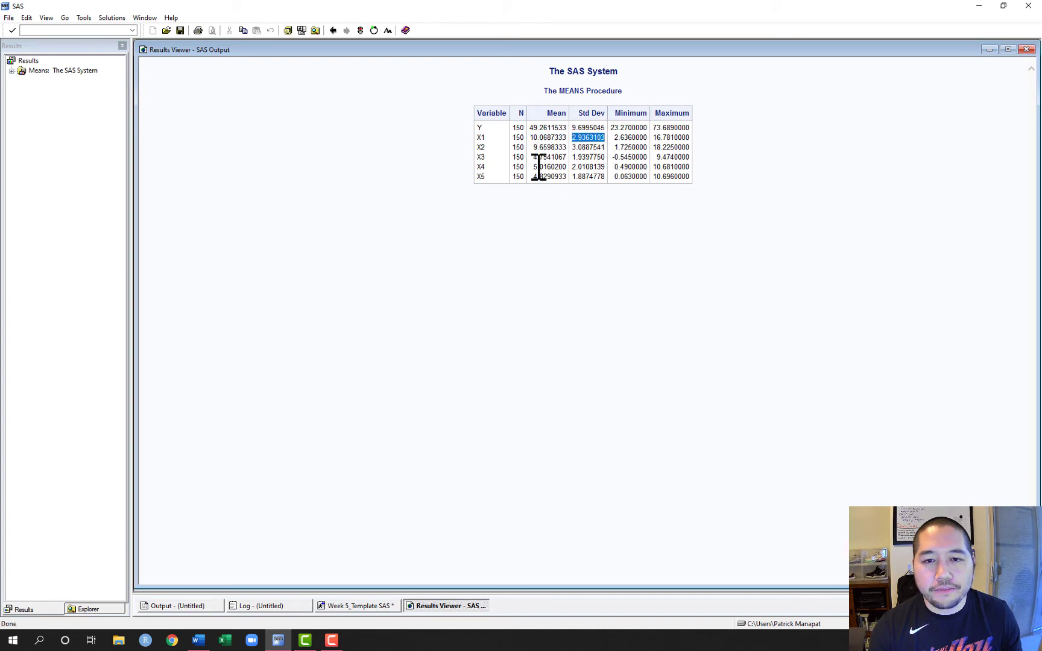
drag(533, 147, 604, 147)
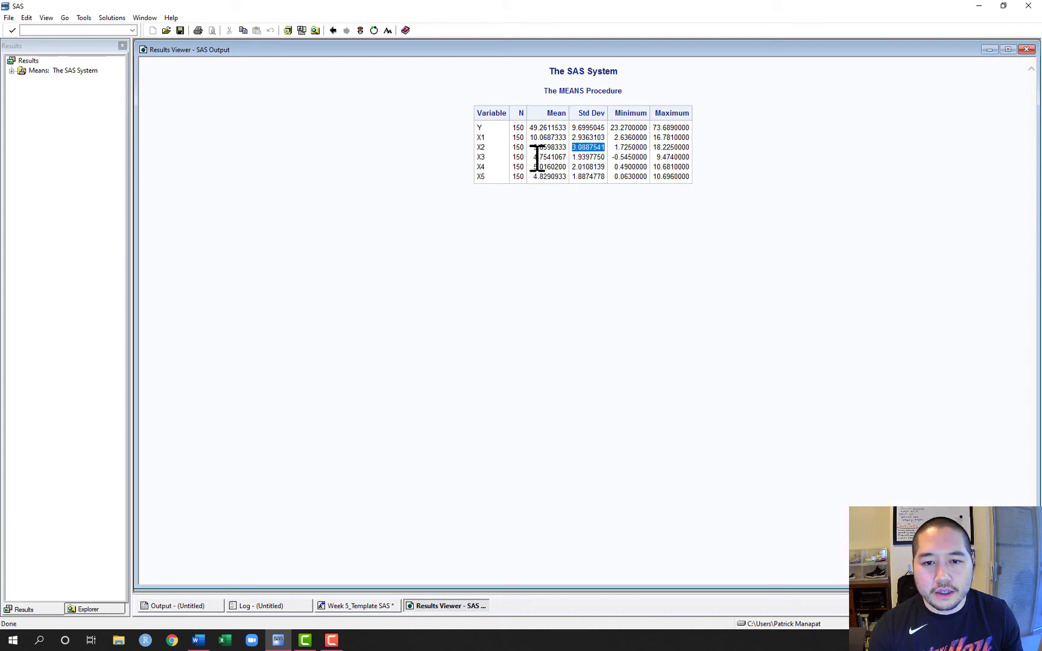
drag(534, 157, 605, 158)
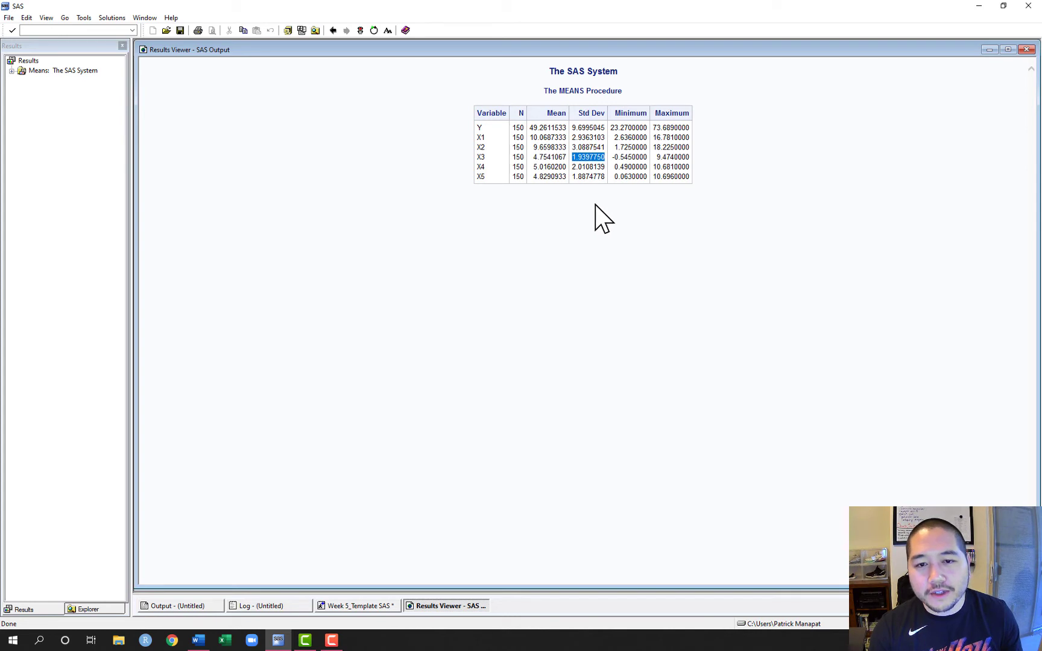
drag(537, 167, 565, 179)
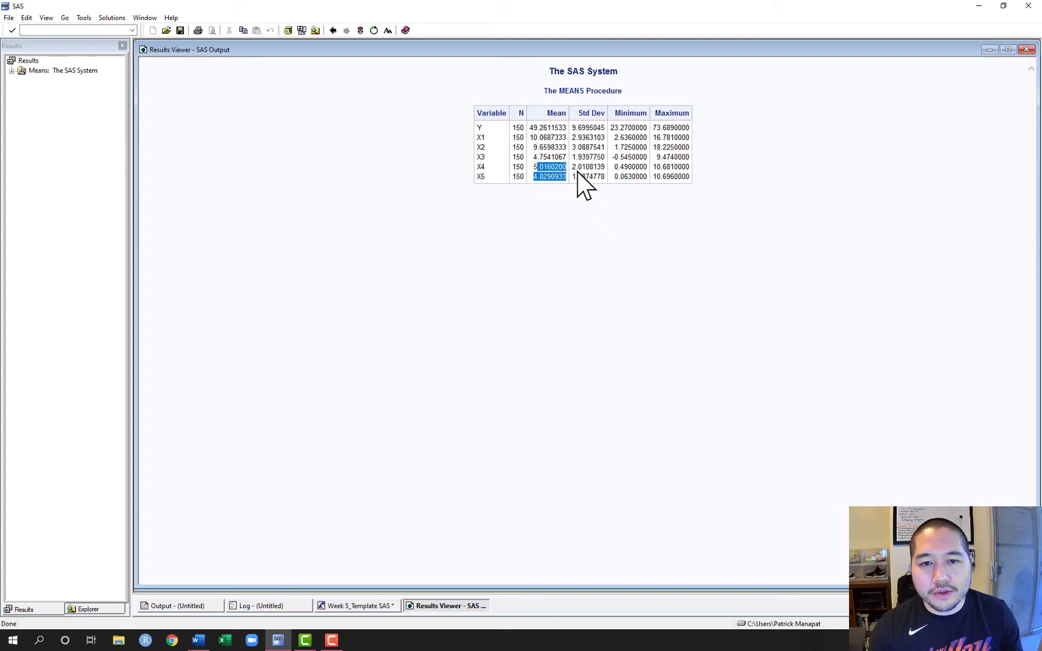
drag(576, 167, 603, 178)
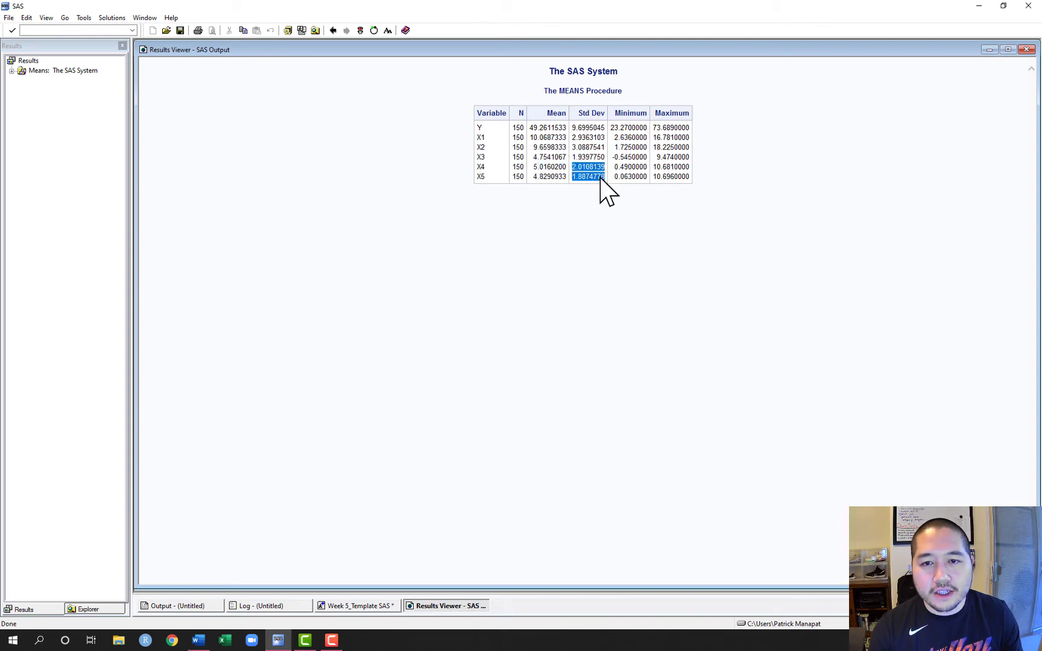
click(603, 222)
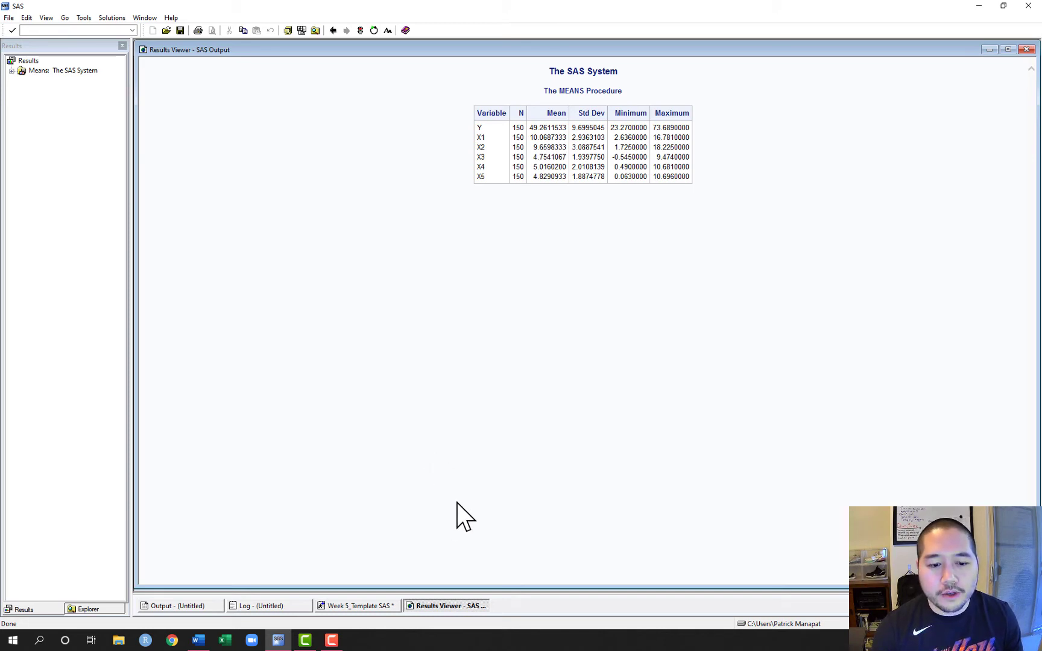
Add PROC CORR DATA=regdata2; followed by RUN; on a new line under the Correlation matrix comment.
click(386, 613)
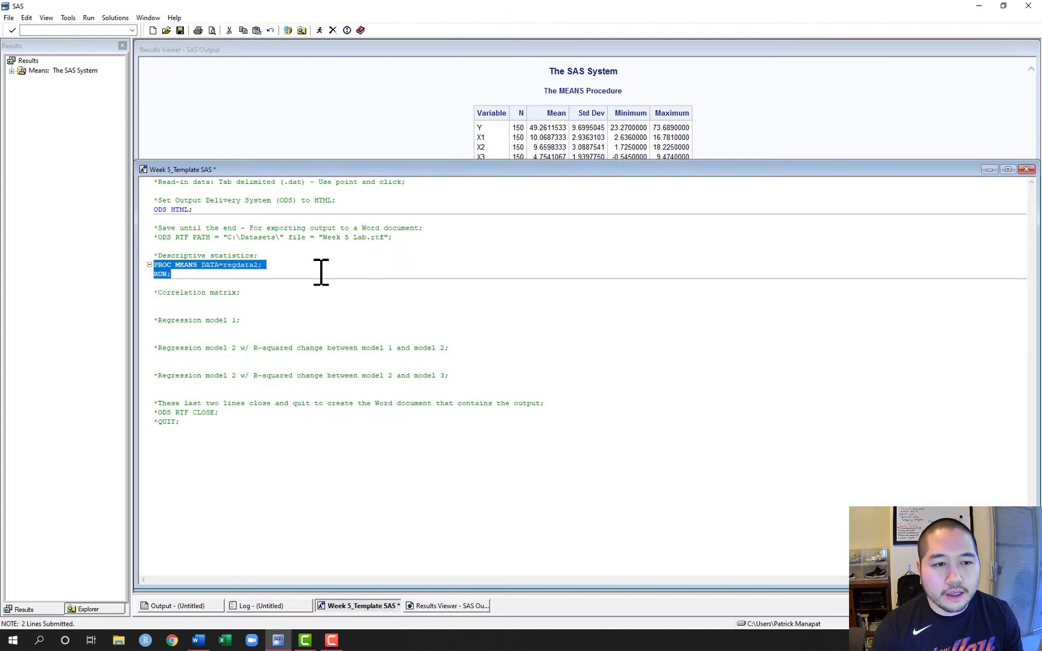
click(198, 302)
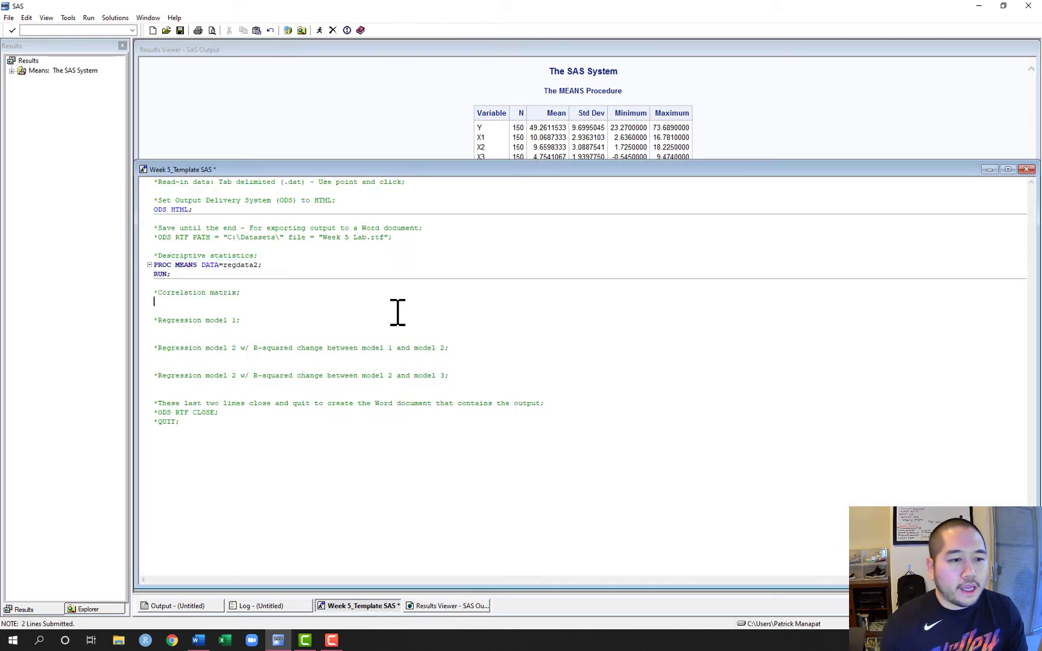
text(PROC CORR)
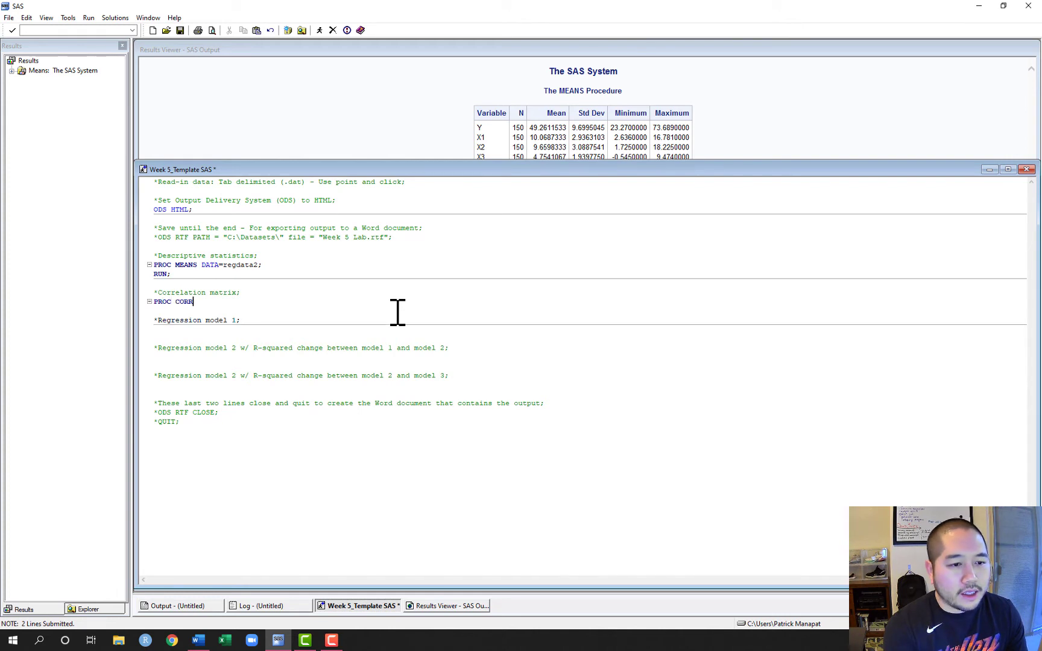
text( DATA=regdata2;)
key(Return)
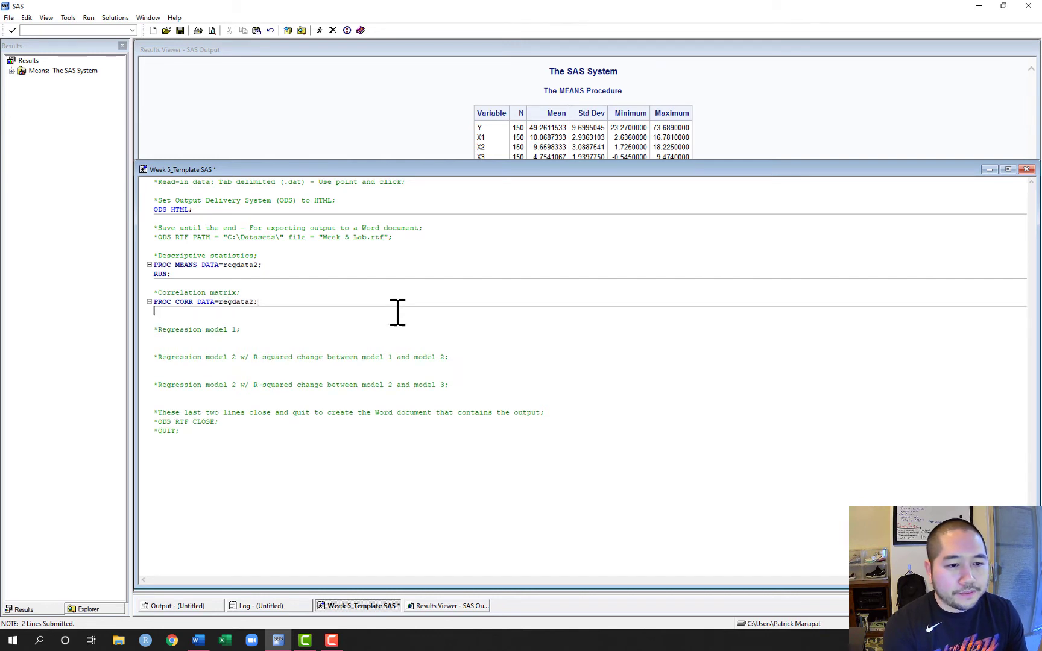
text(RUN)
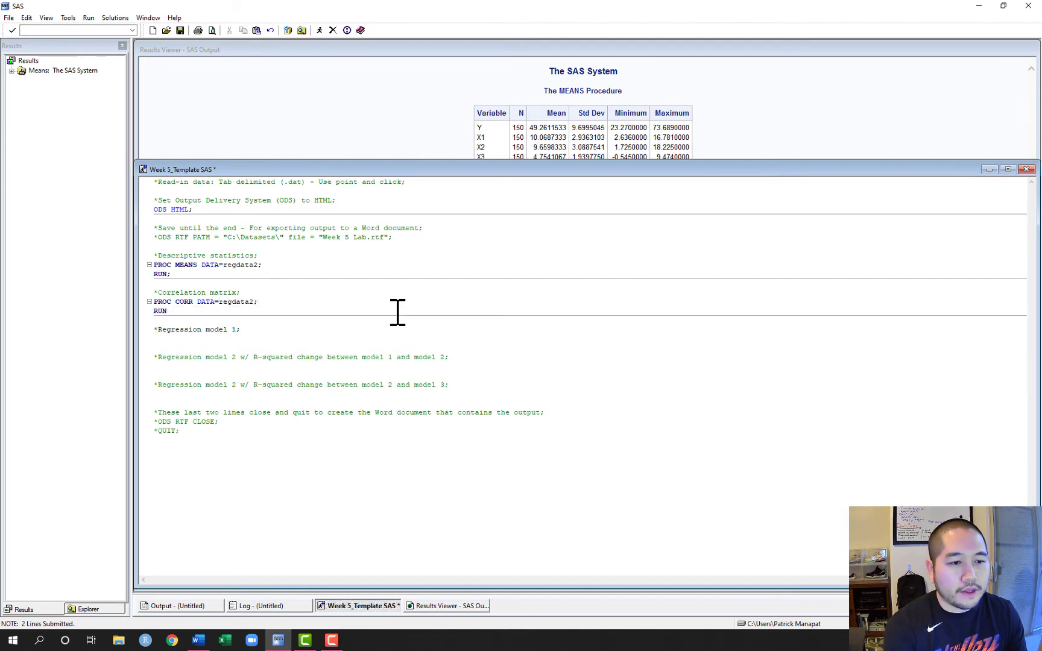
text(')
key(BackSpace)
text(;)
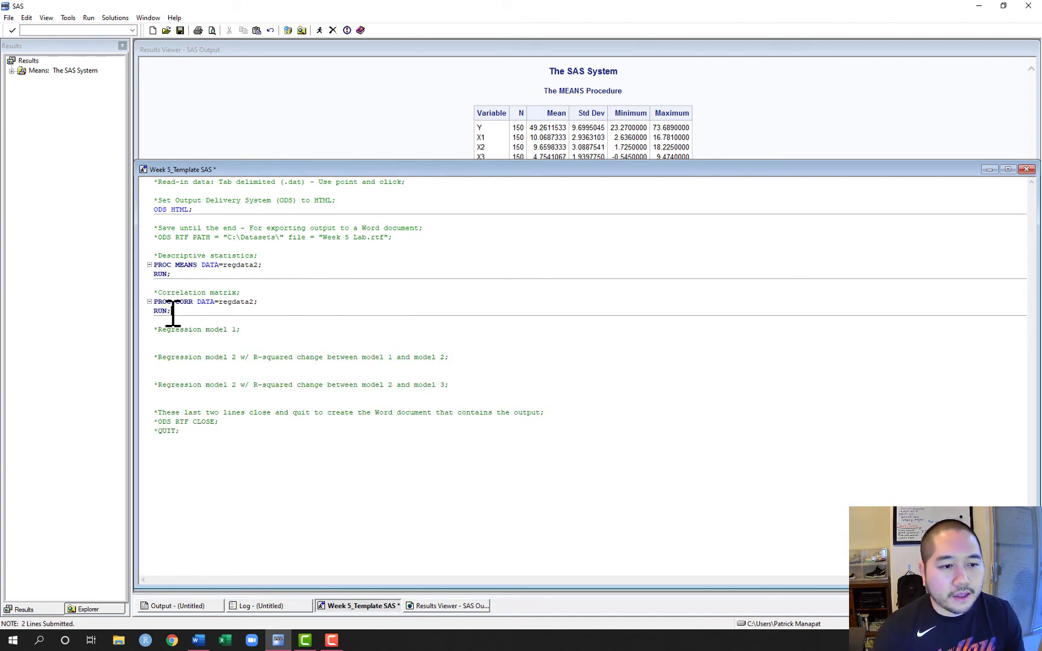
Run only the PROC CORR block and review Y's correlations with the predictors and X3's correlations with X4 and X1.
drag(172, 311, 149, 302)
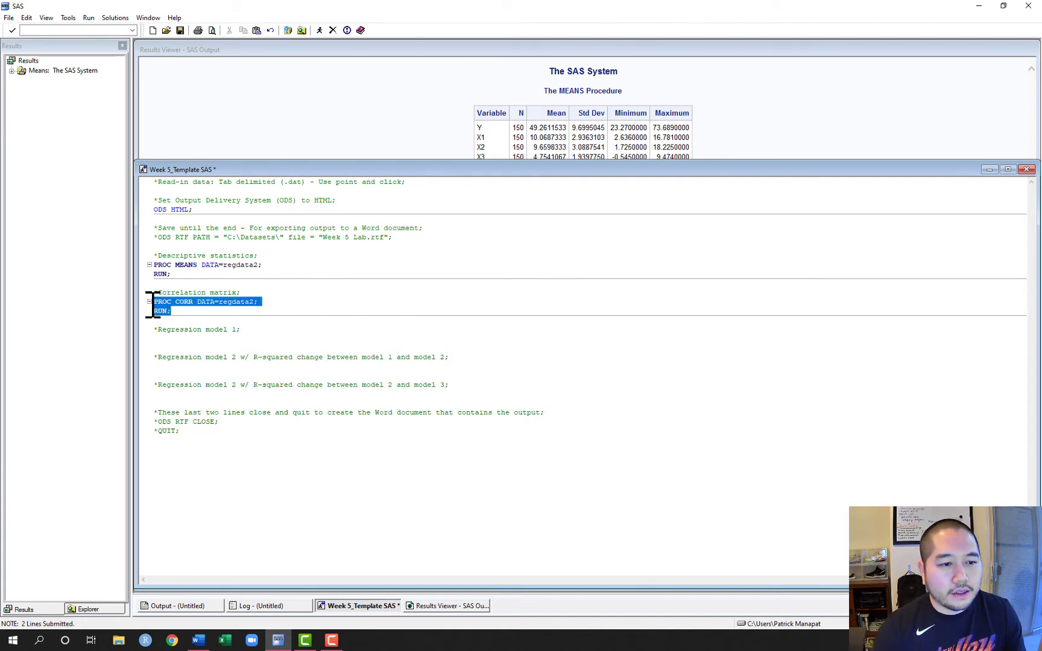
click(319, 30)
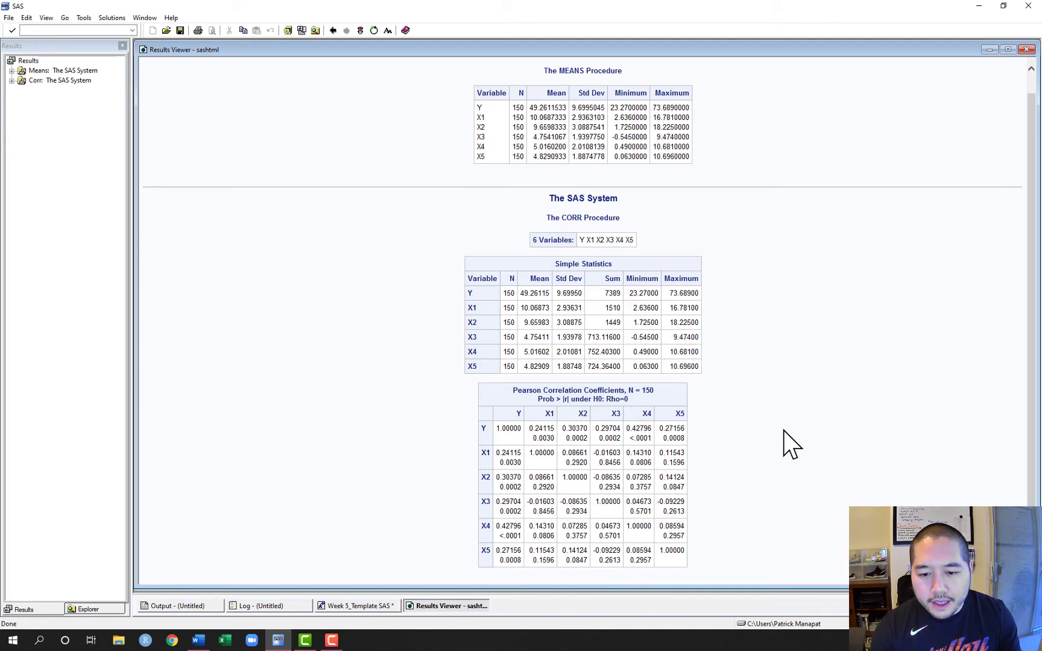
drag(529, 428, 679, 439)
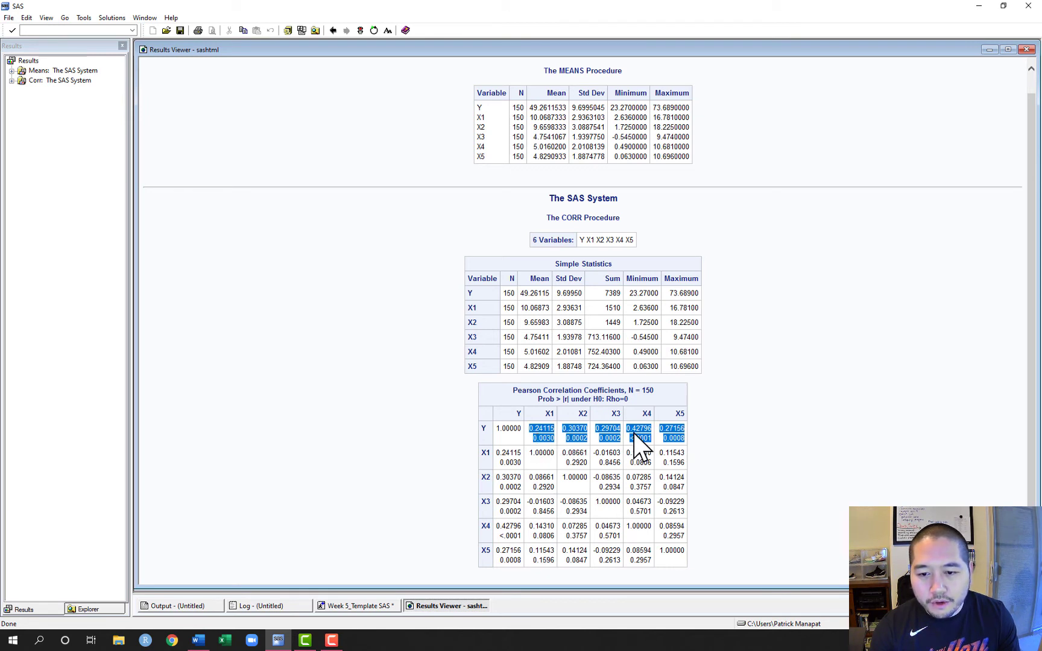
click(693, 441)
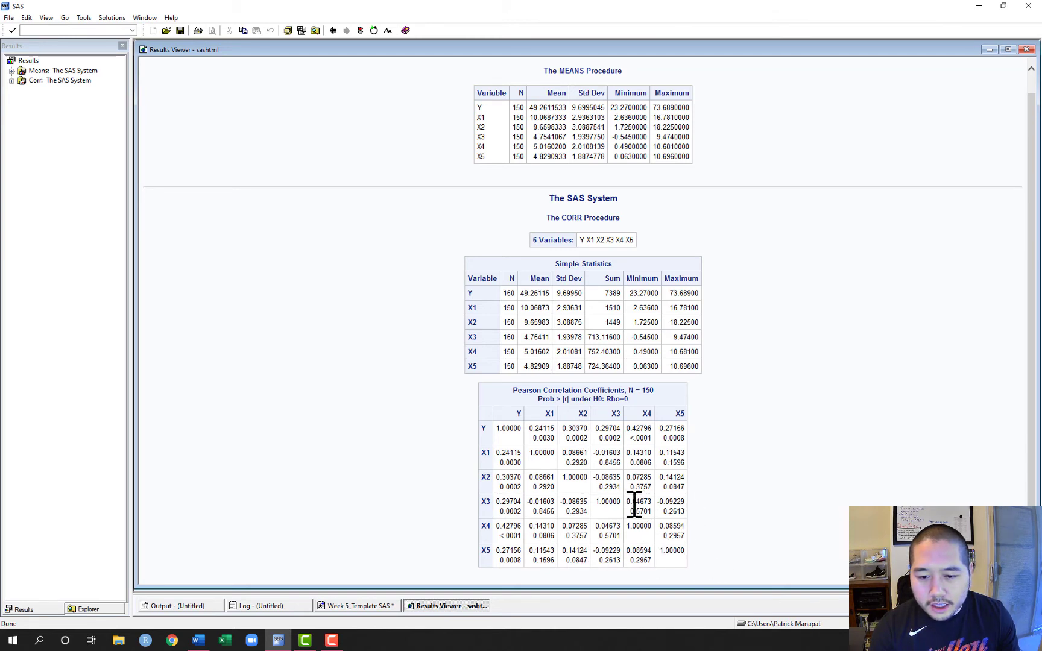
drag(633, 506, 652, 505)
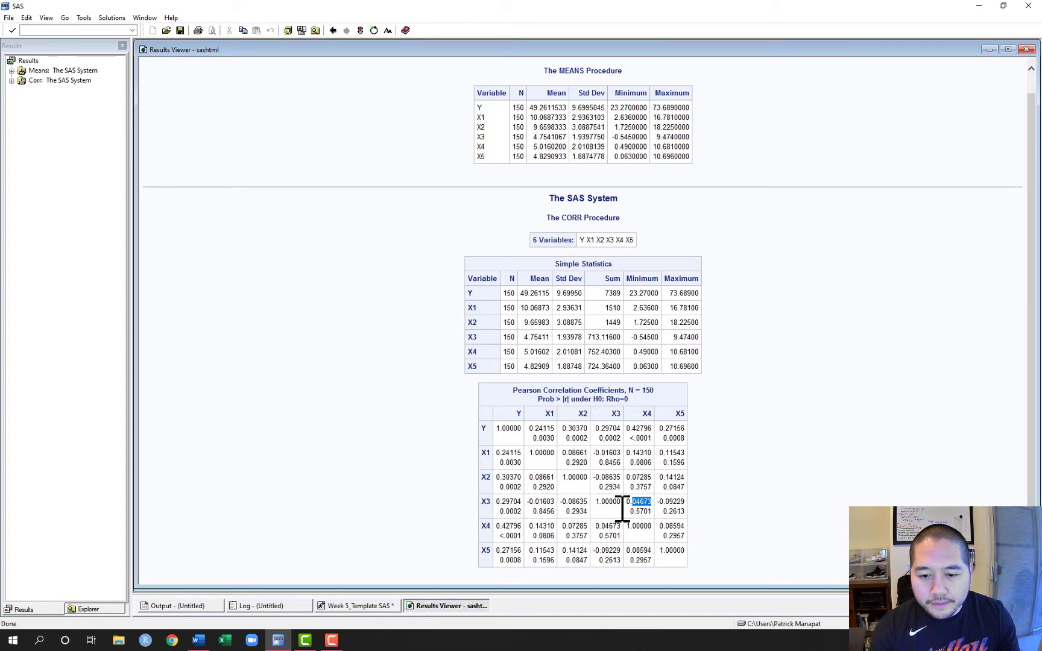
drag(528, 502, 553, 502)
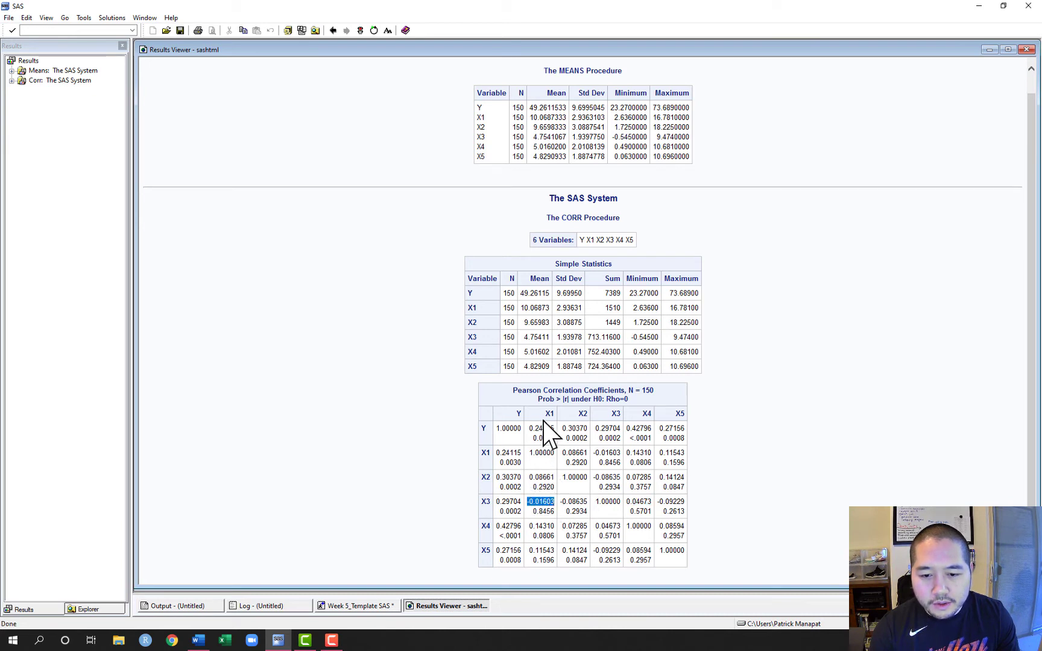
click(726, 477)
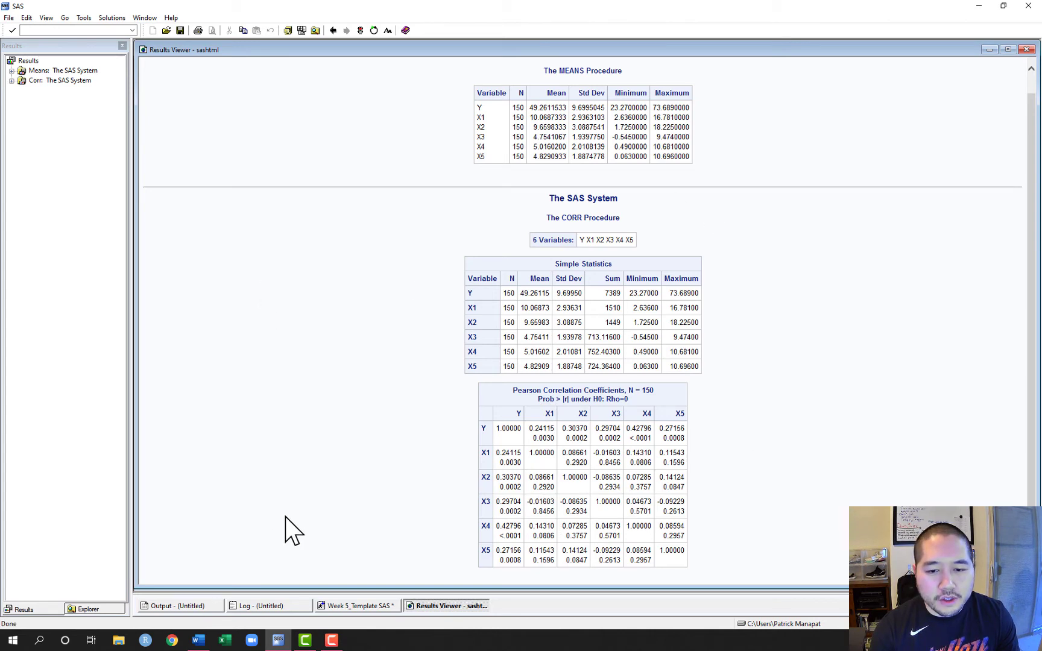
Begin the regression under the Regression model 1 comment with PROC REG DATA=regdata2;.
click(360, 606)
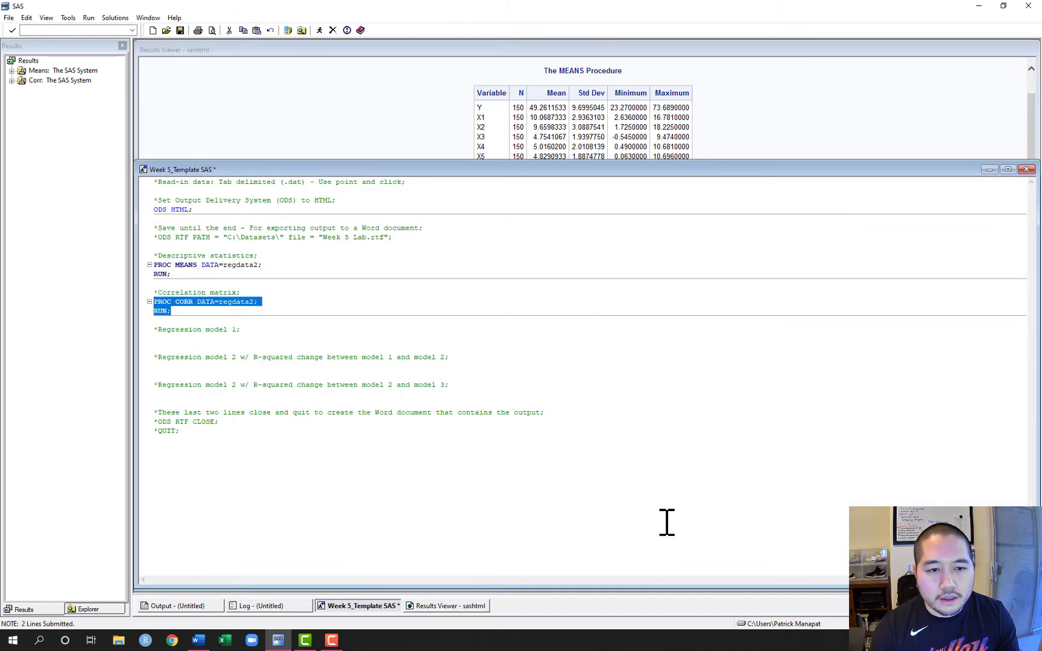
click(211, 339)
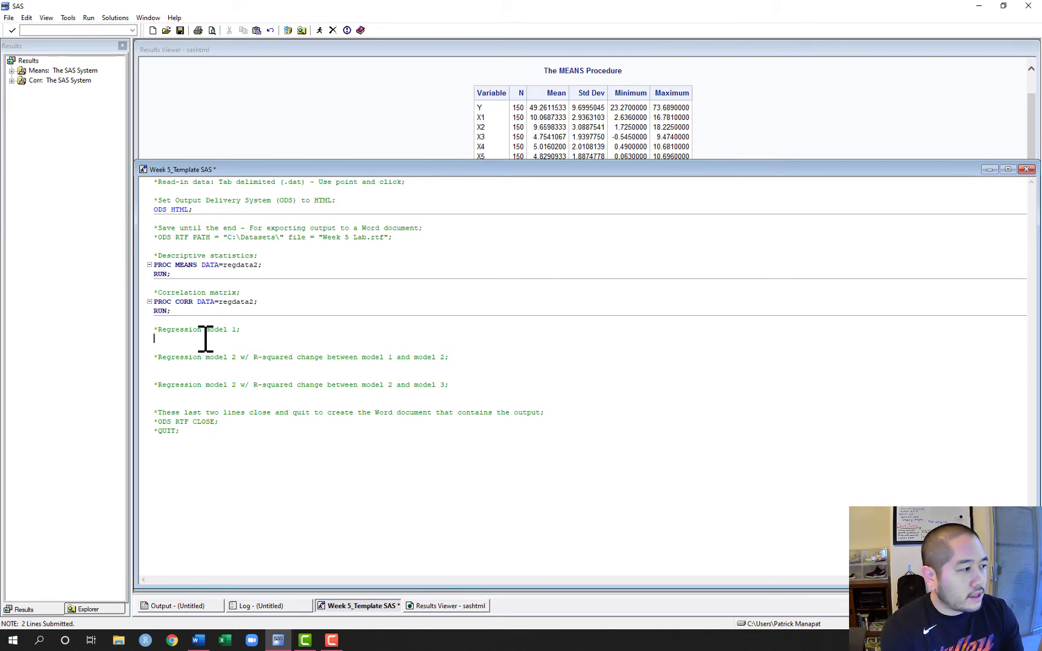
text(PROC )
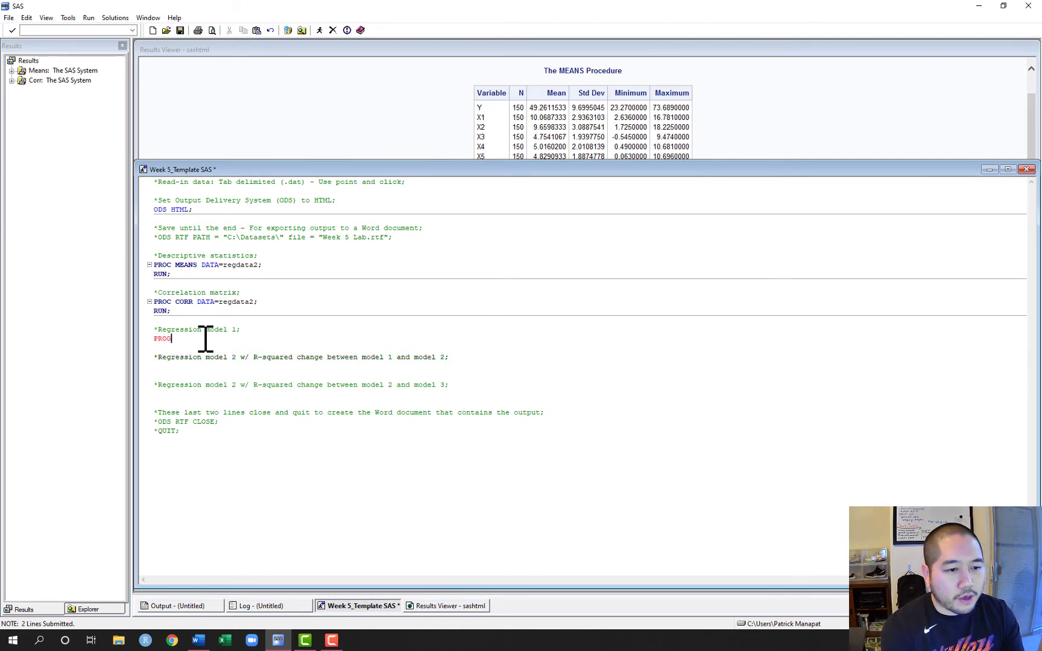
text(REG)
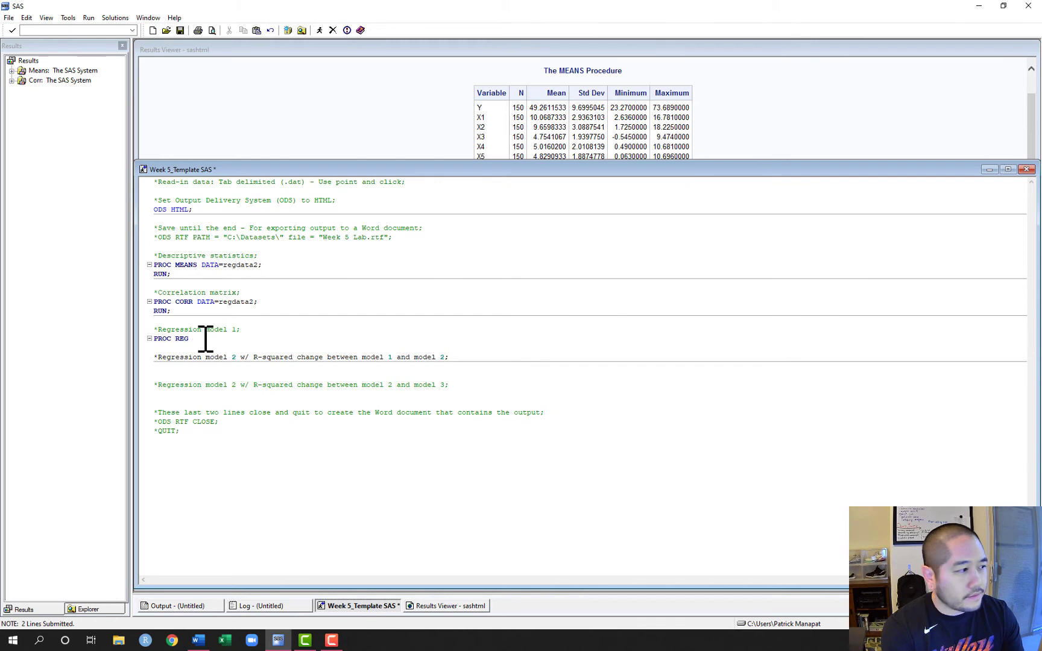
text( DATA)
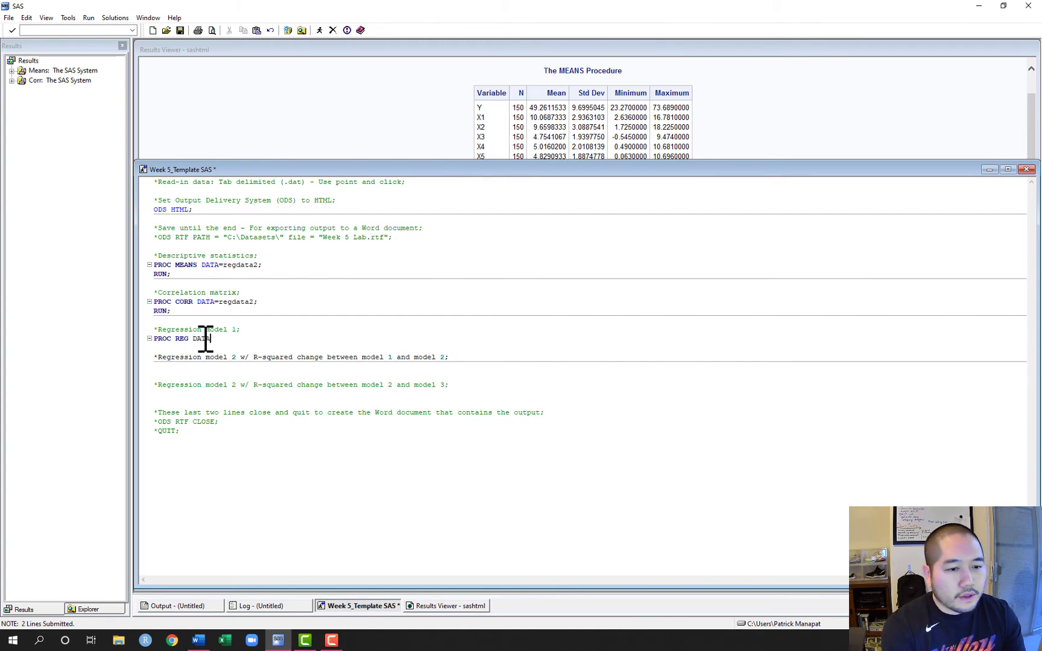
text(=red)
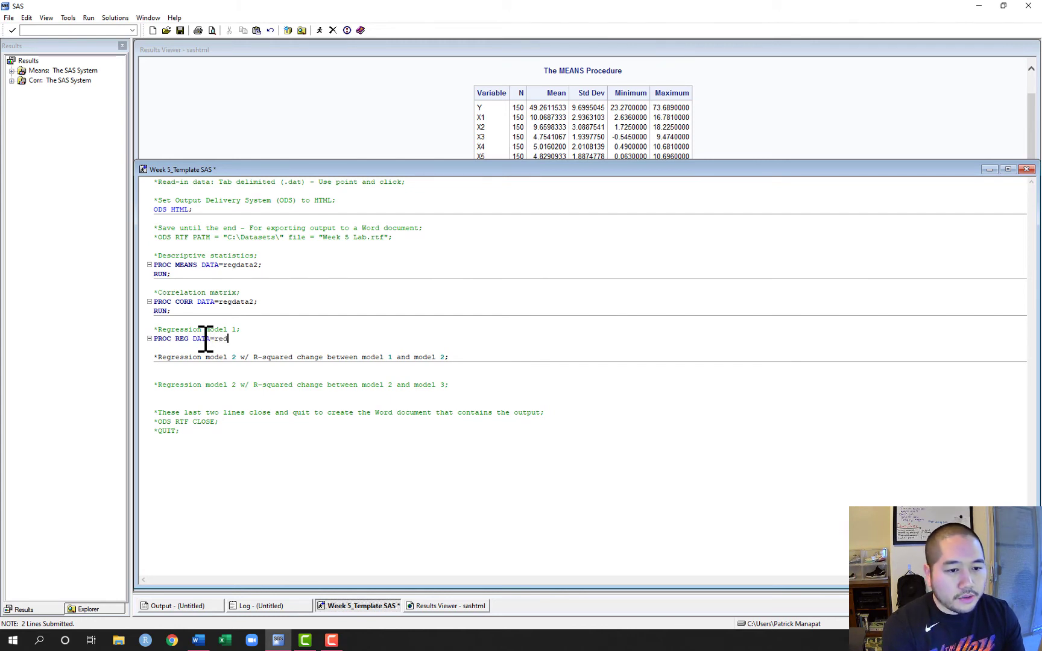
key(BackSpace)
text(gdata2;)
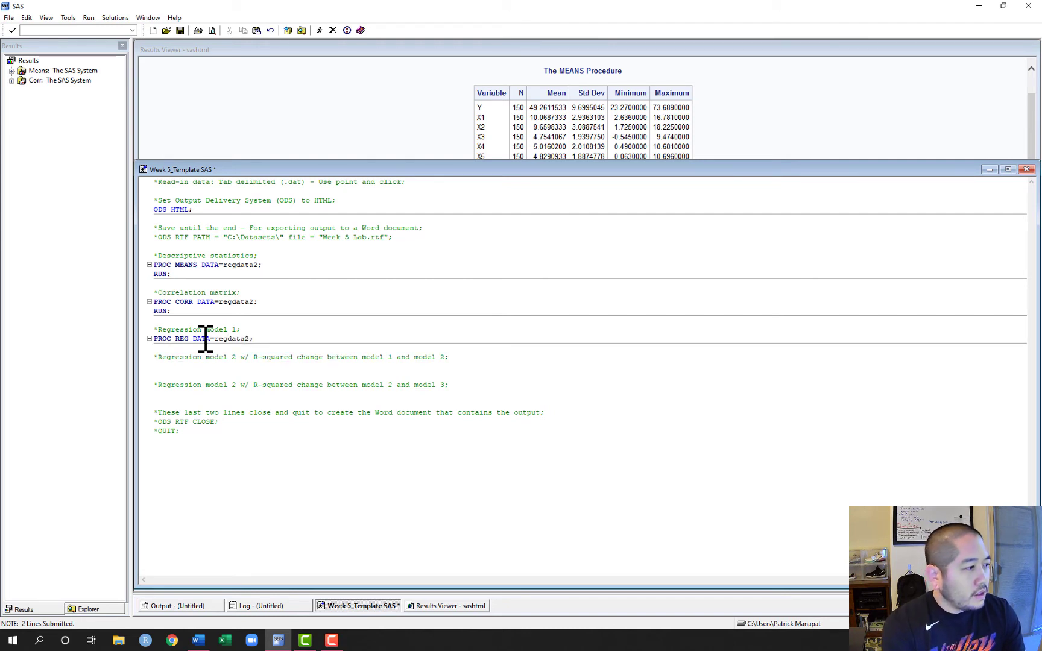
Add the indented statement MODEL Y = X1 X2 / STB; below the PROC REG line.
key(Return)
key(Tab)
text(MODEL Y = X1)
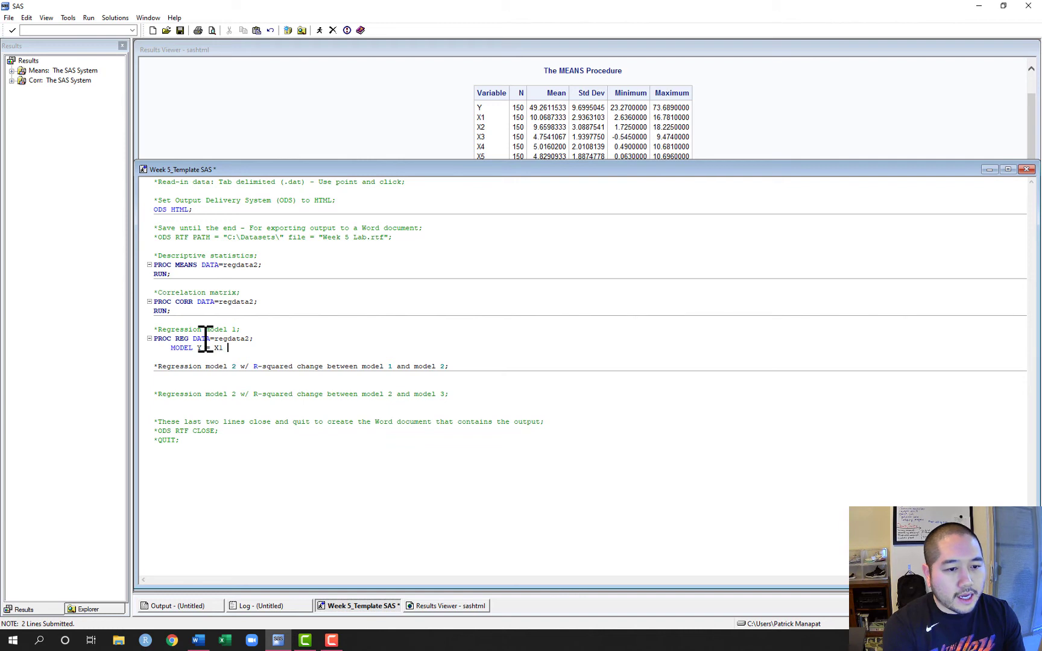
text(X2)
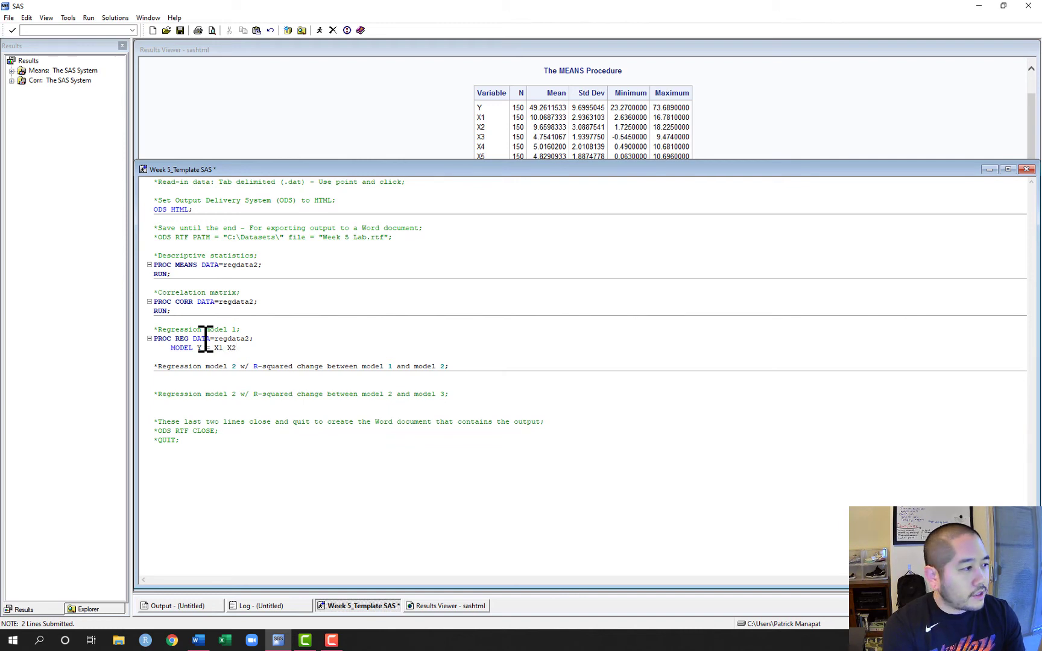
key(Left)
key(Left)
key(Left)
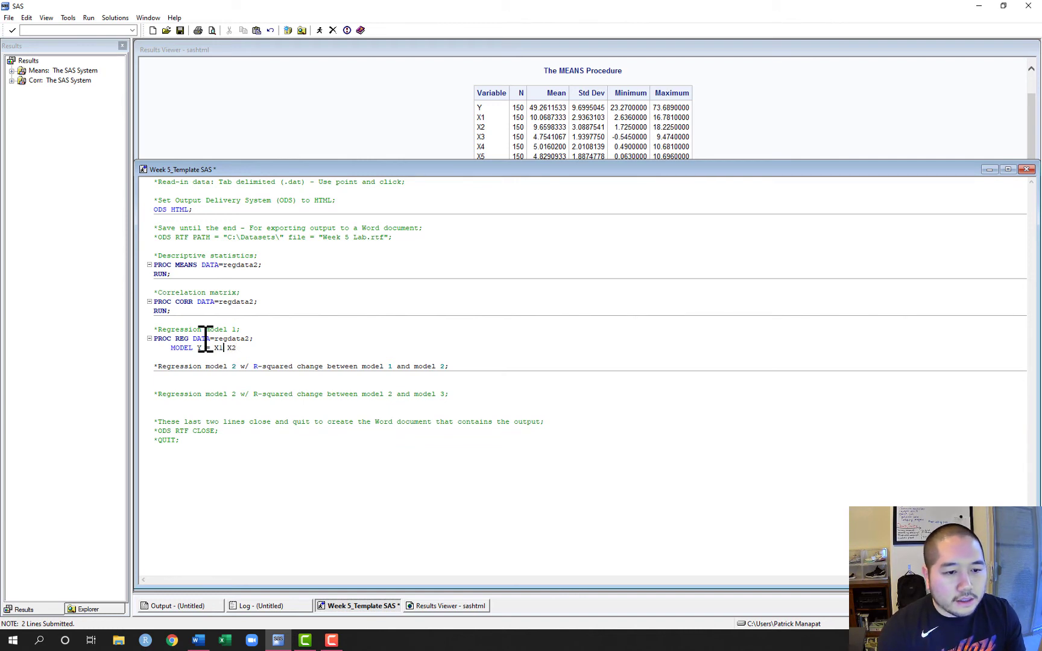
key(Right)
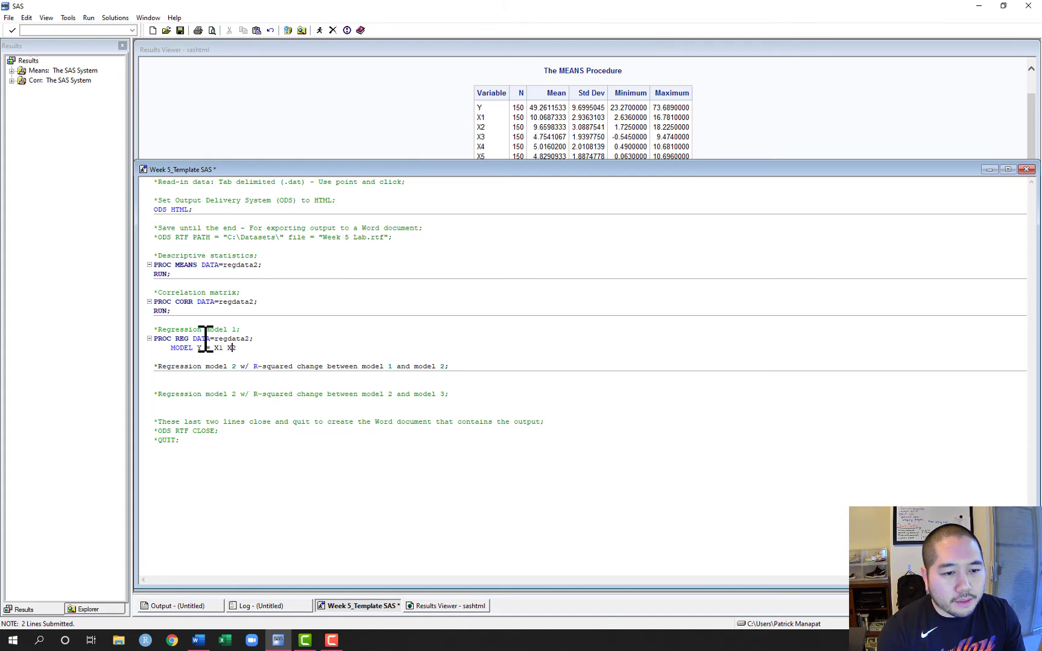
text(/ STB;)
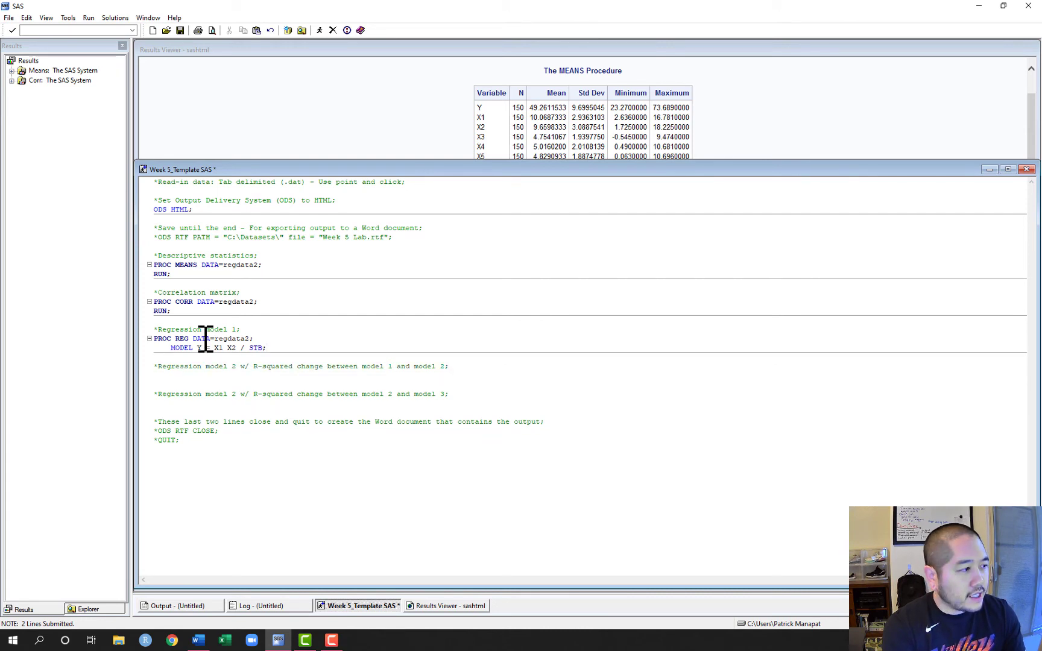
Close the Regression model 1 block with an unindented RUN; line and run only that block.
key(Return)
key(BackSpace)
text(RUN;)
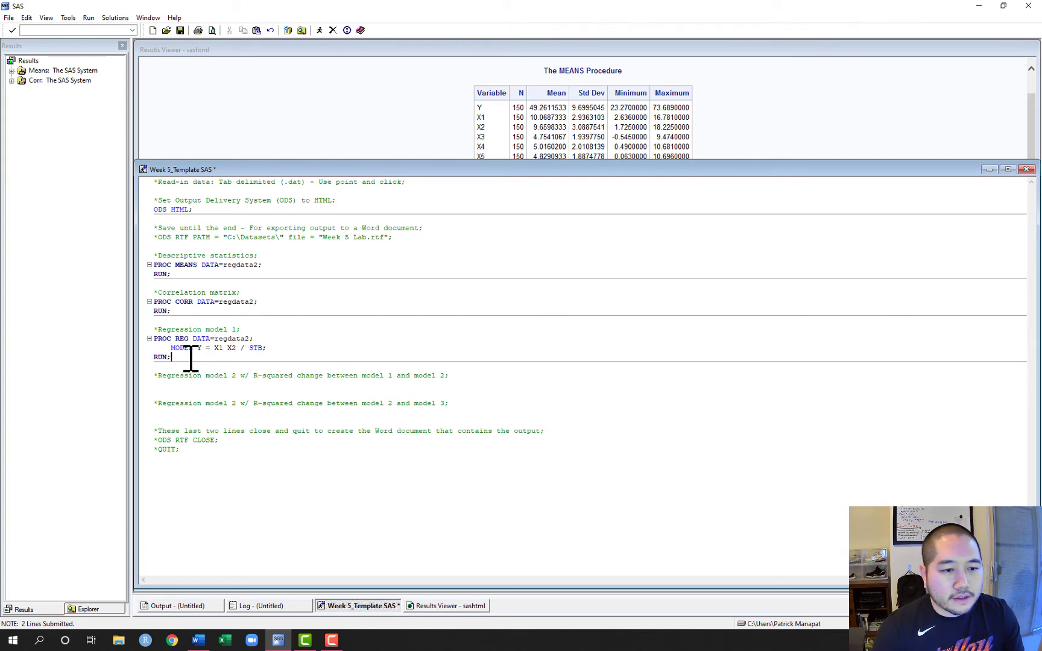
drag(143, 338, 143, 356)
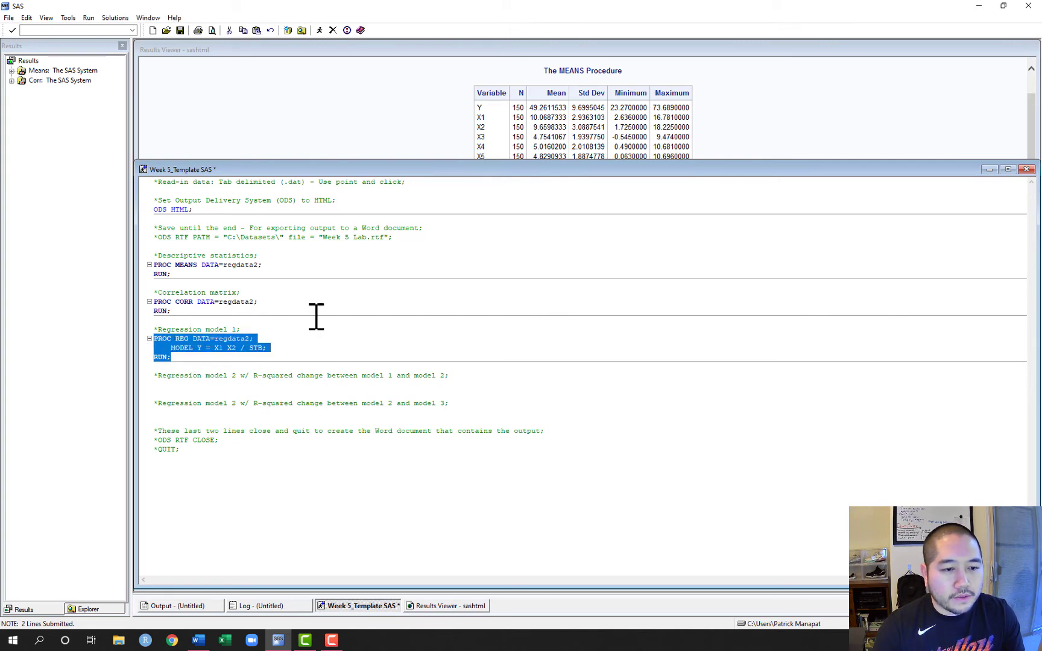
click(320, 31)
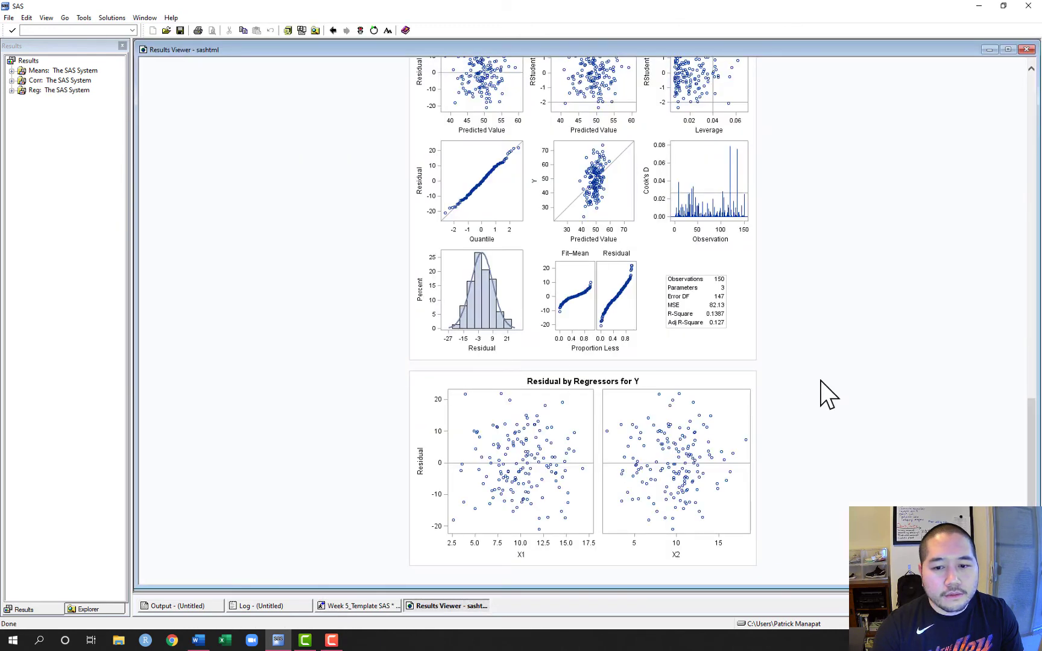
Review the model 1 regression output: the overall F value, its significance, R-Square and Adj R-Sq.
scroll(827, 420, up, 8)
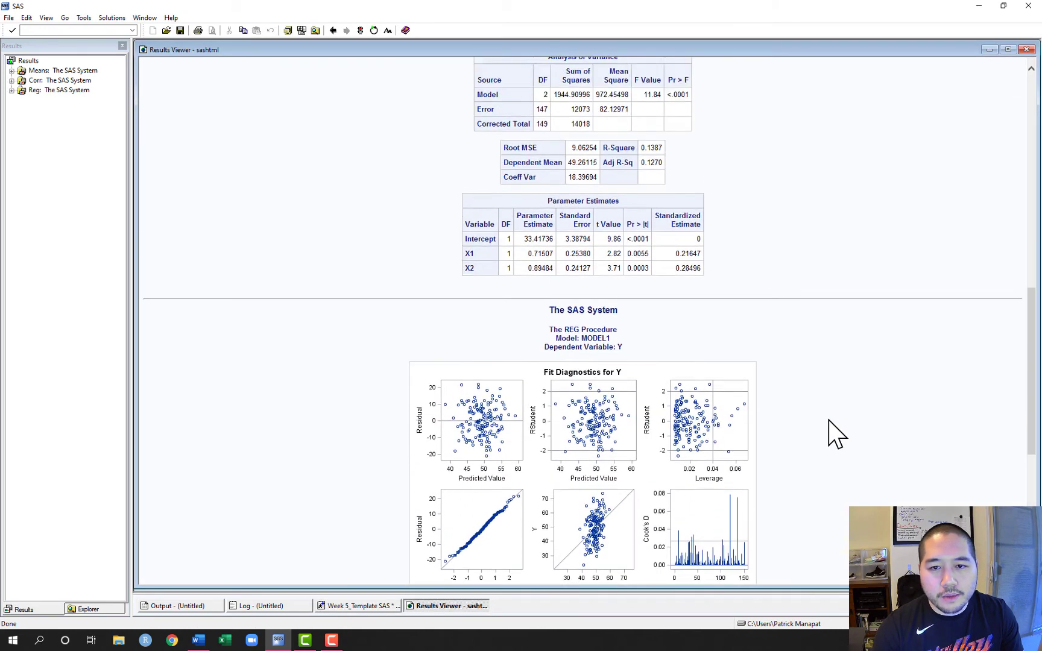
scroll(828, 420, up, 3)
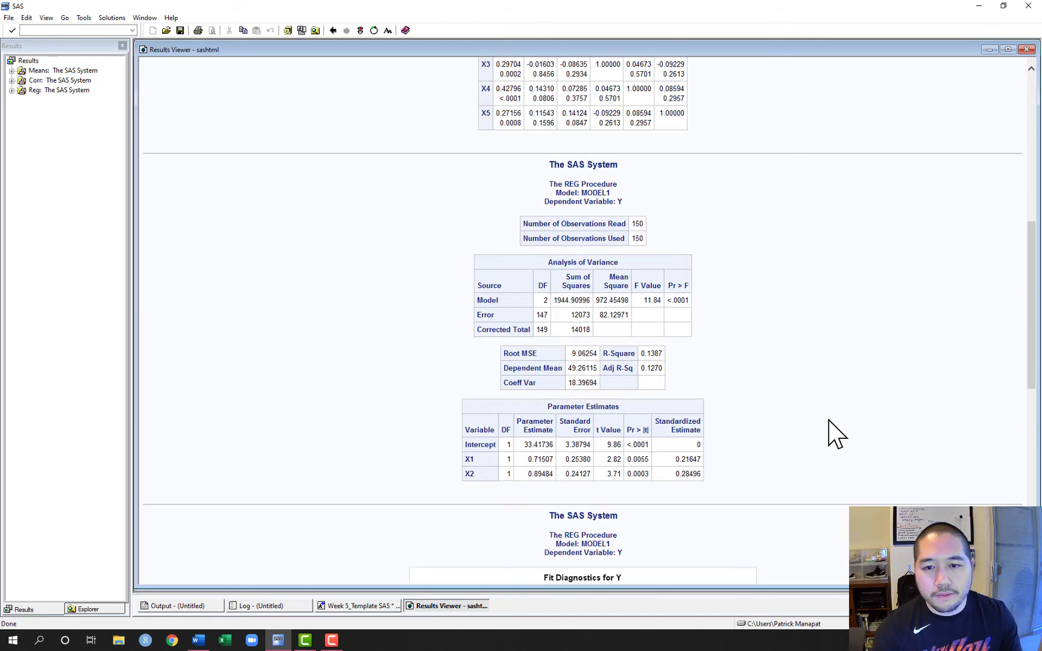
scroll(828, 420, up, 9)
scroll(828, 420, down, 10)
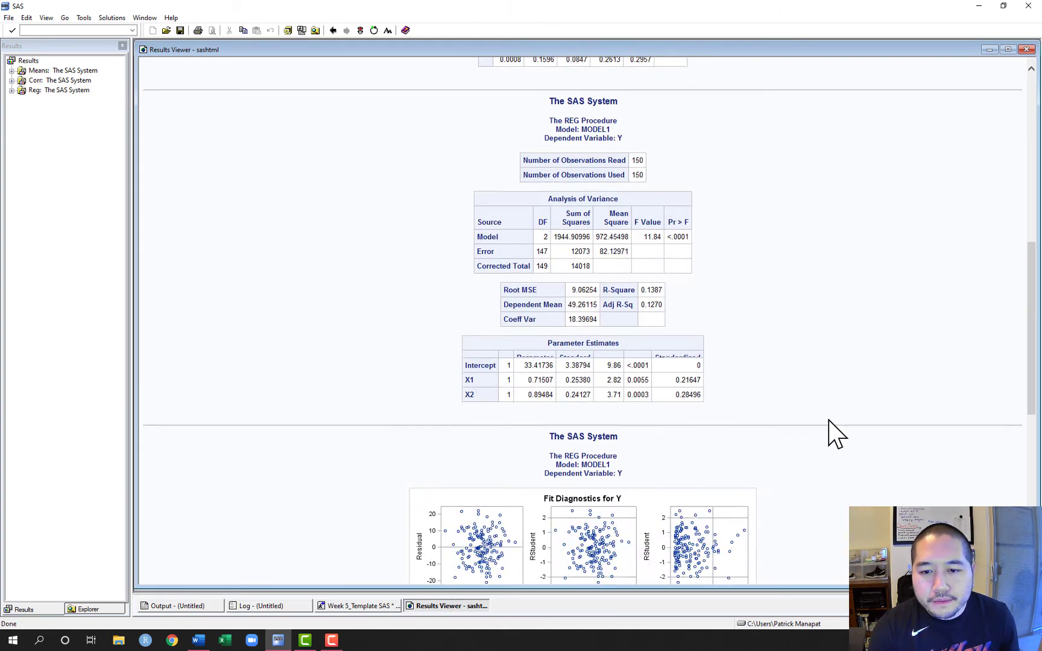
scroll(827, 420, up, 3)
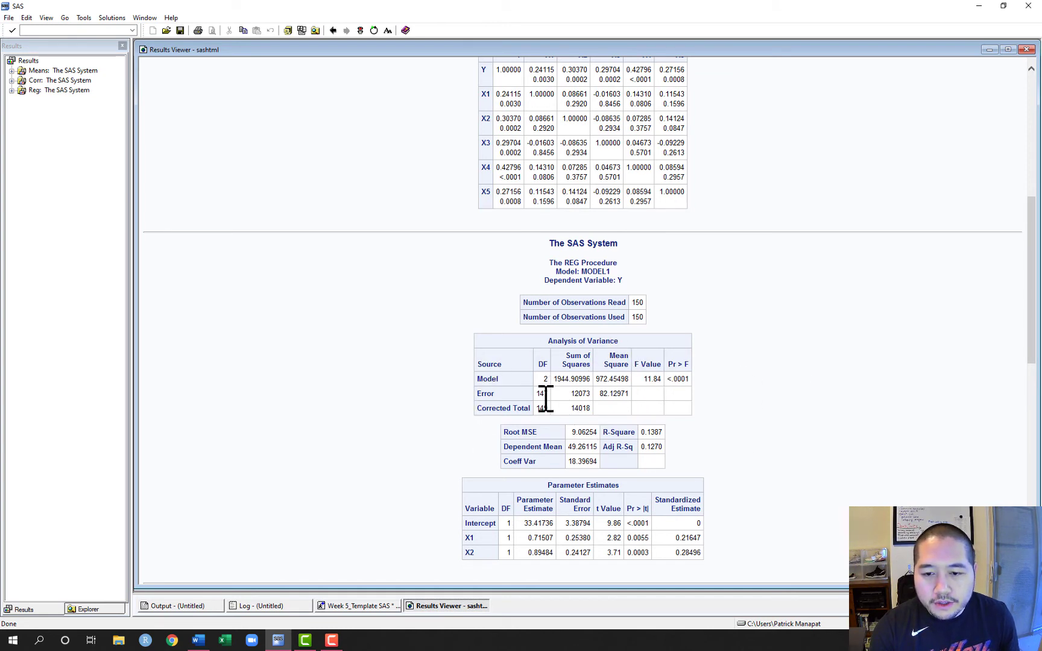
double_click(654, 379)
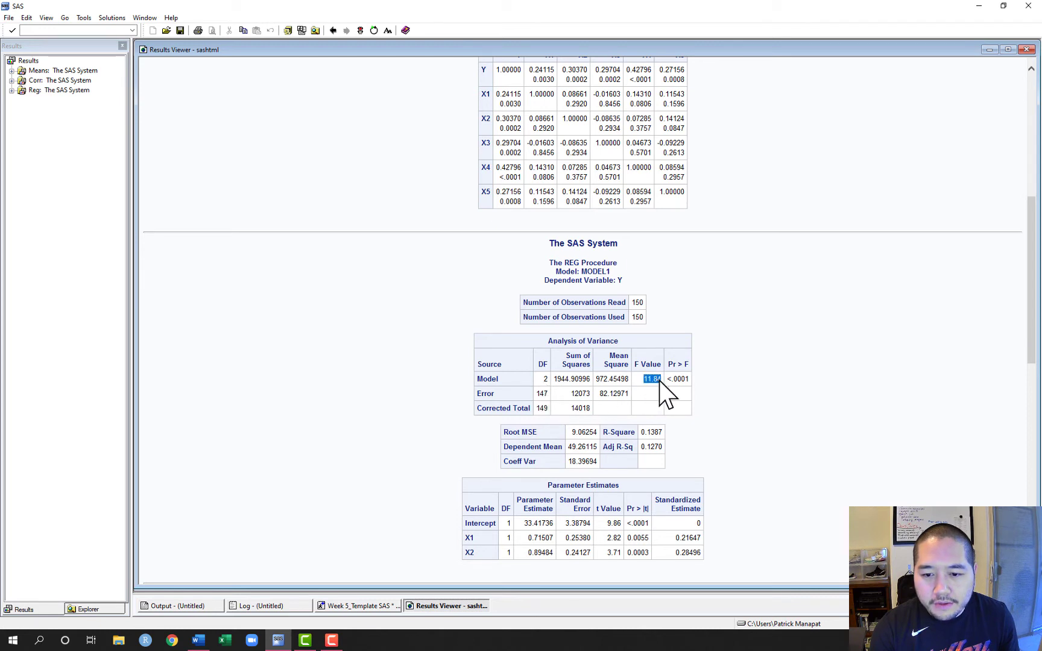
drag(667, 379, 713, 400)
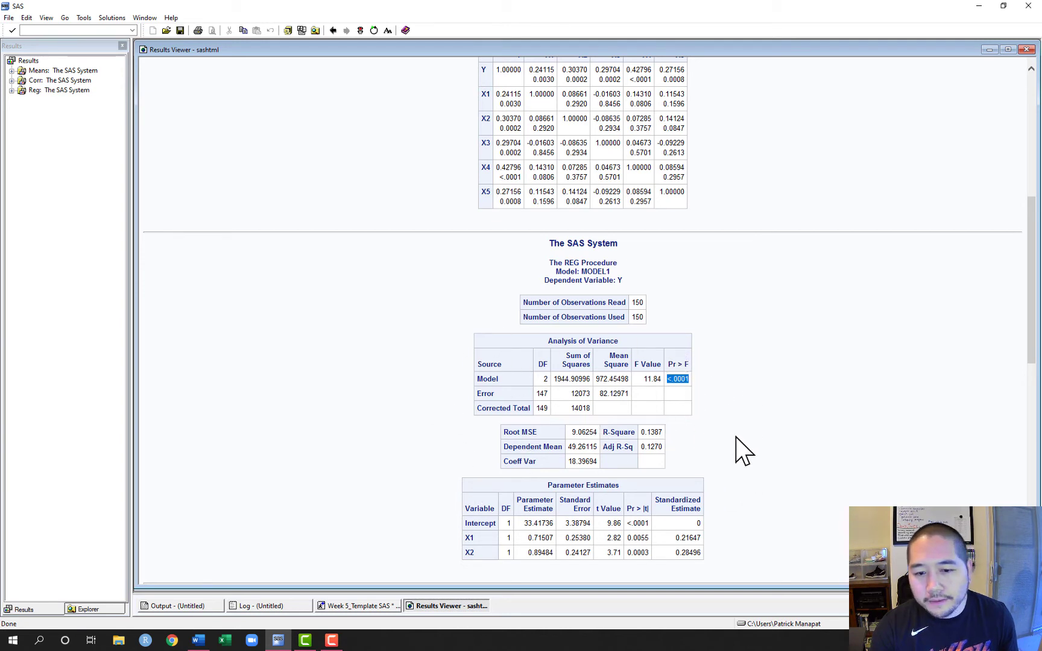
drag(641, 432, 665, 434)
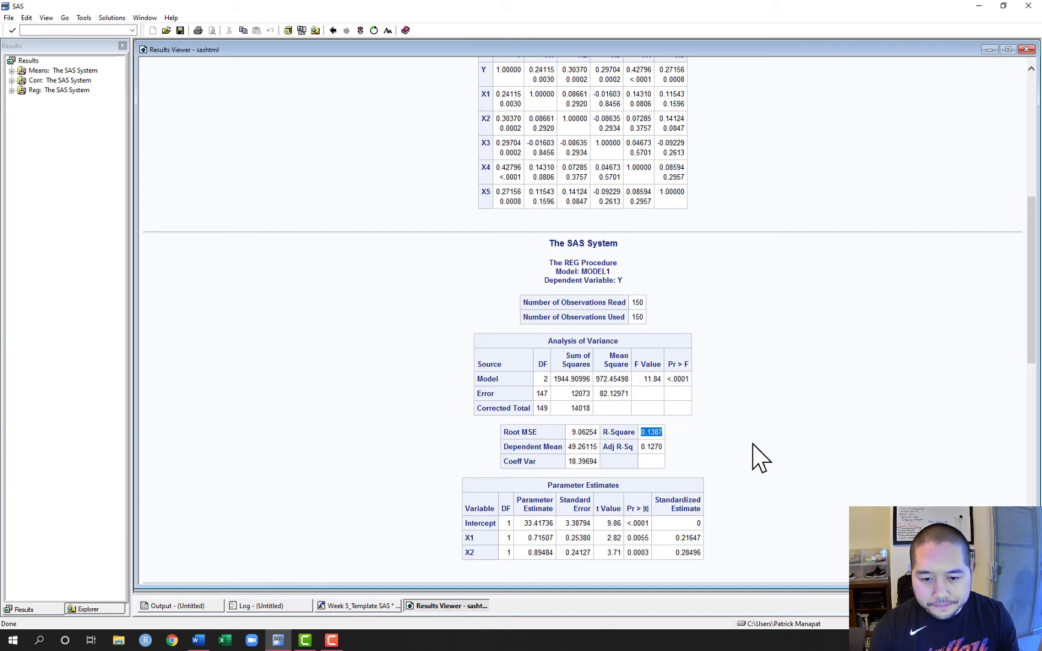
click(640, 447)
drag(640, 447, 664, 447)
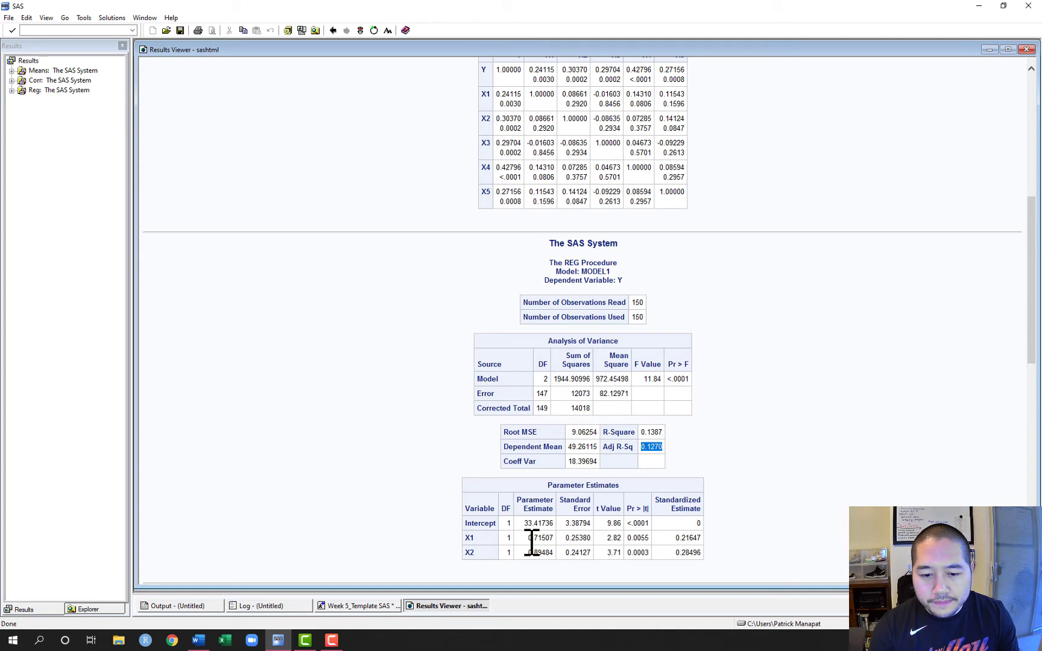
Examine the parameter estimates, standard errors, p-values and standardized estimates of X1 and X2 in model 1.
drag(529, 537, 594, 542)
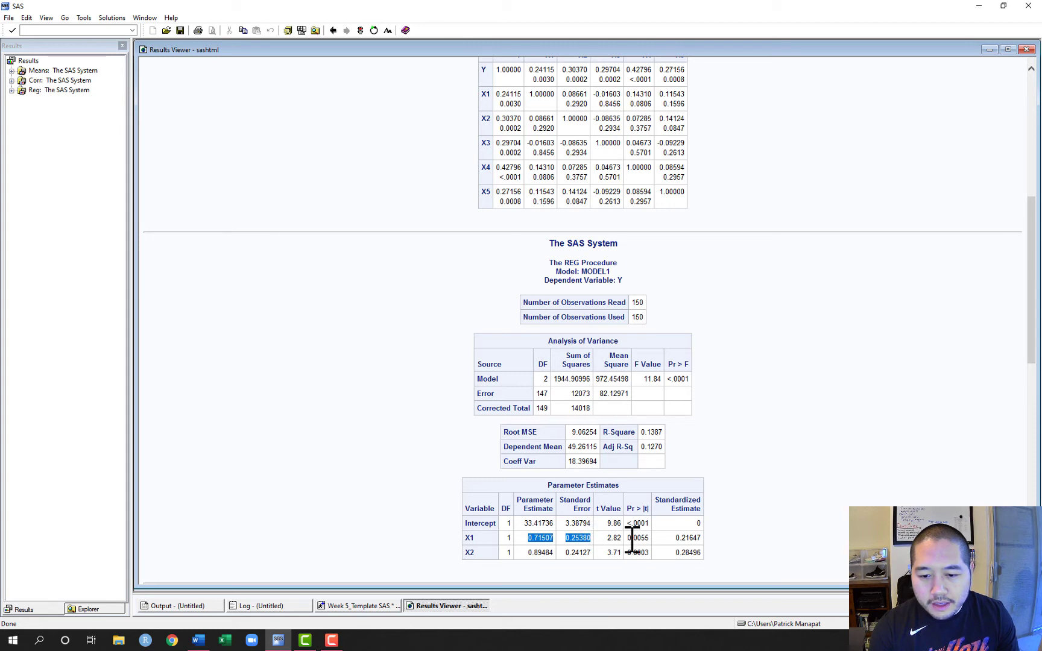
double_click(634, 538)
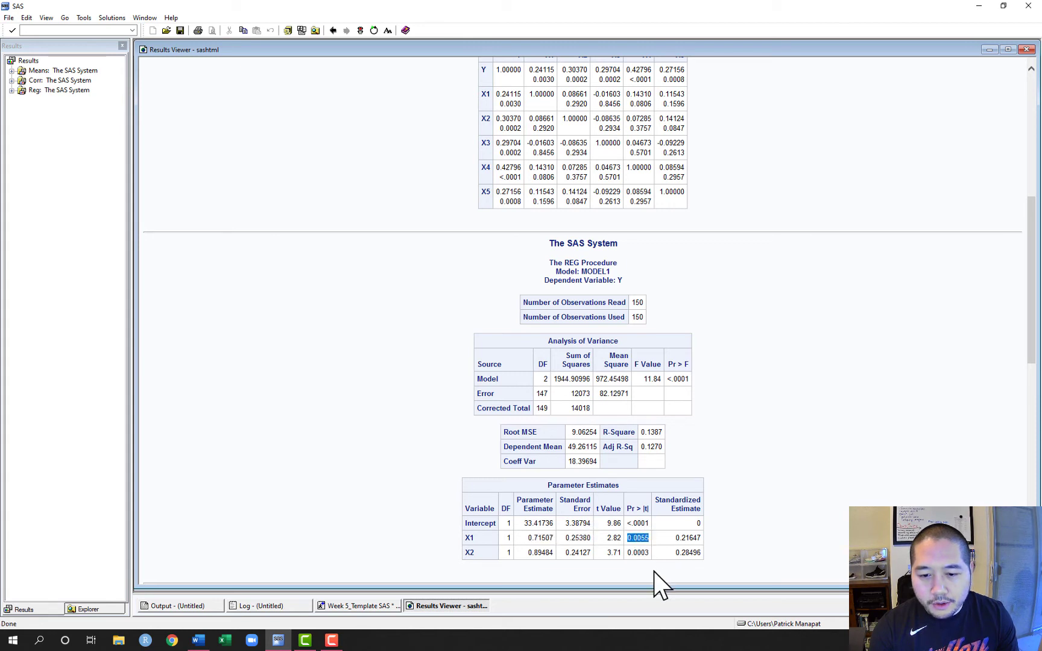
double_click(678, 538)
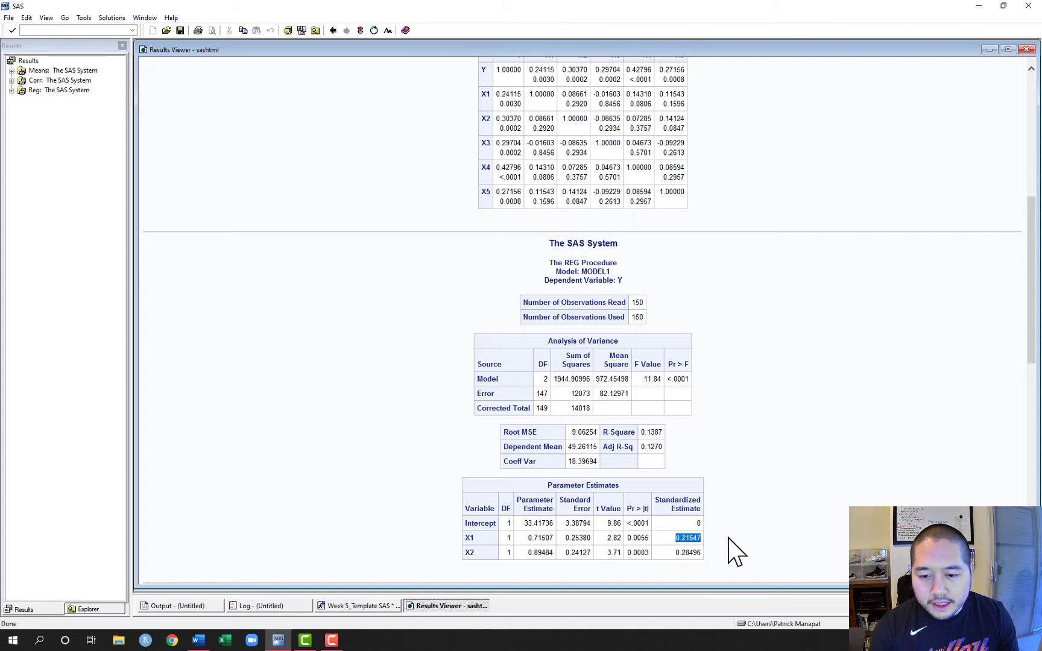
drag(530, 554, 588, 551)
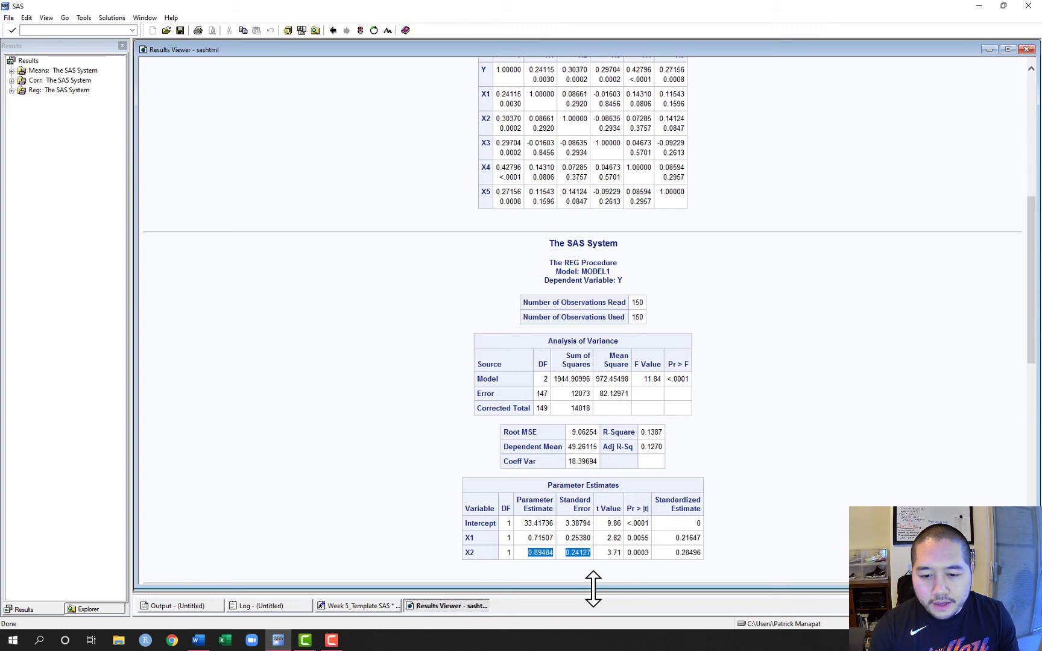
double_click(632, 552)
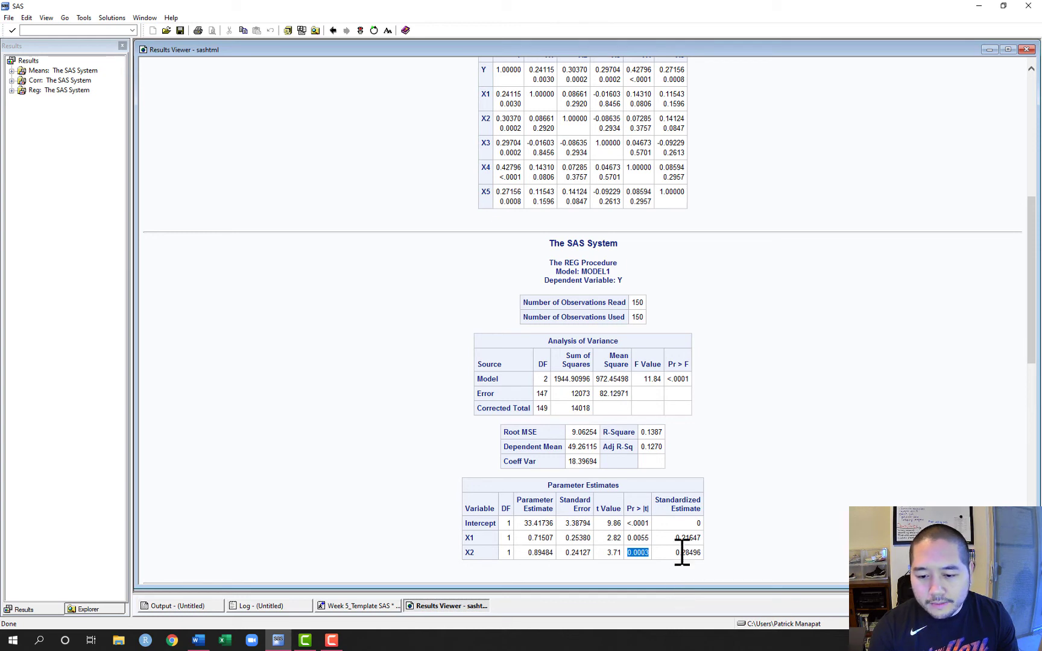
drag(676, 552, 708, 552)
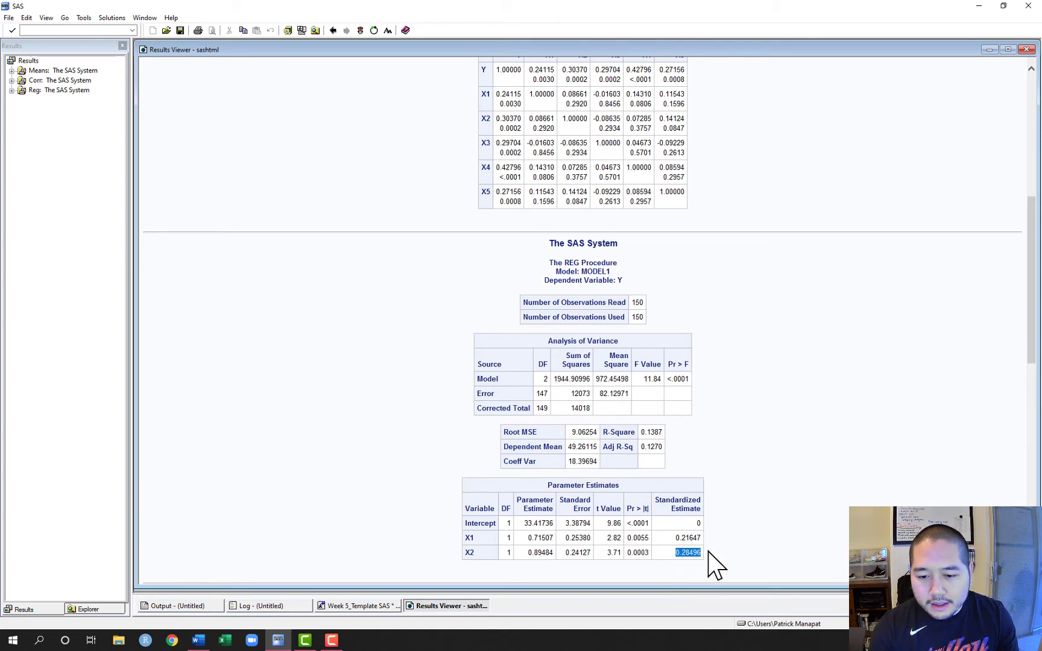
click(749, 549)
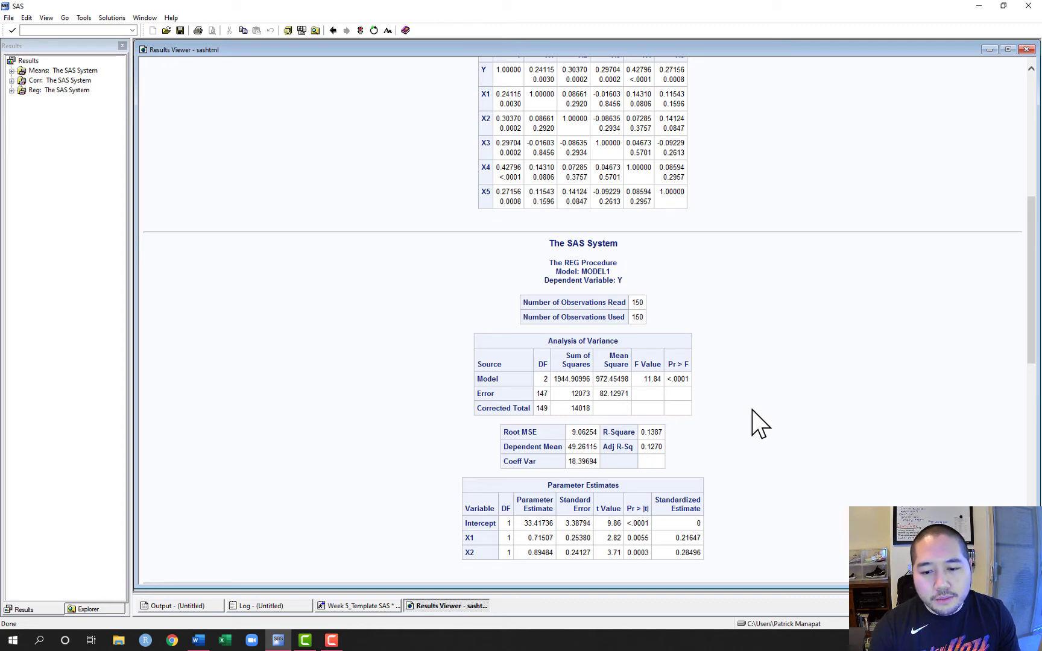
In the Week 5 template program, add PROC REG DATA=regdata2; under the comment for R-squared change between model 1 and model 2.
click(388, 606)
click(186, 385)
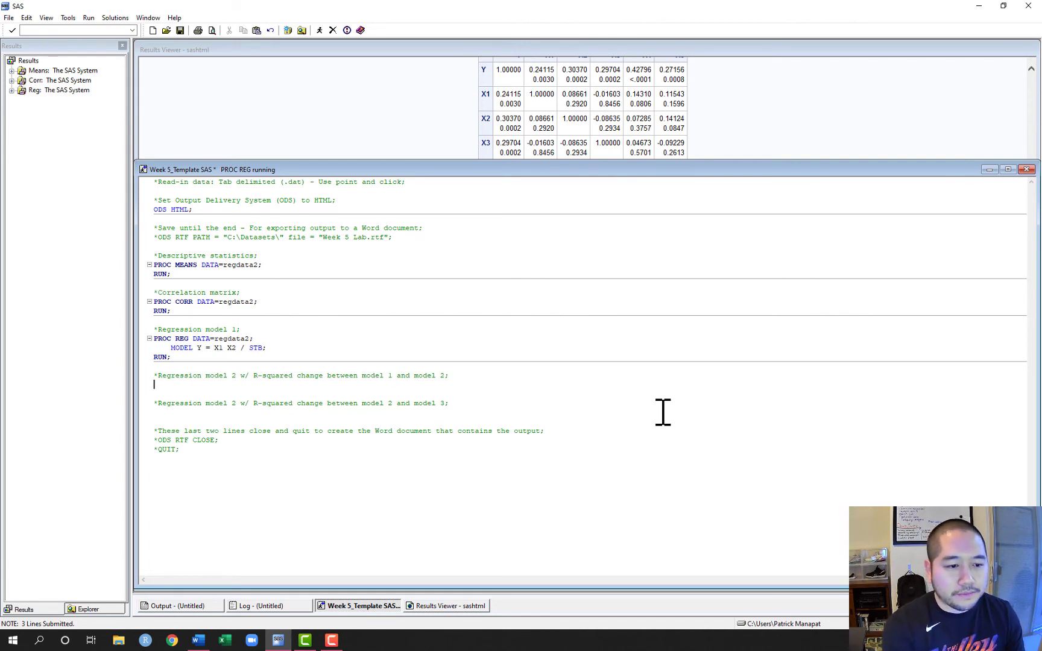
text(PROC REG DATA=reg)
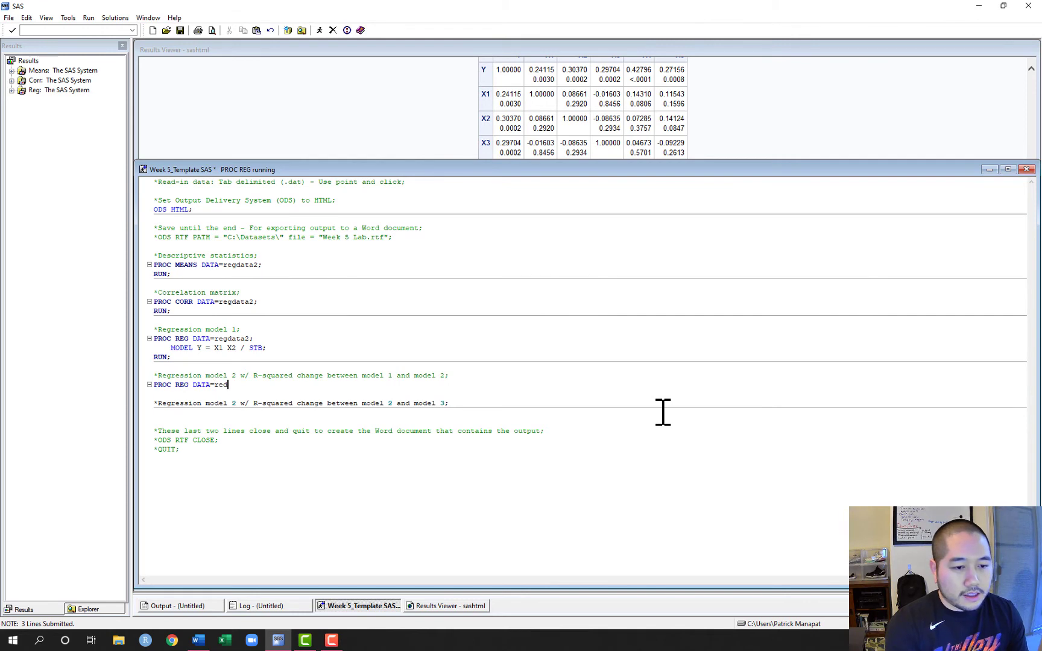
text(data)
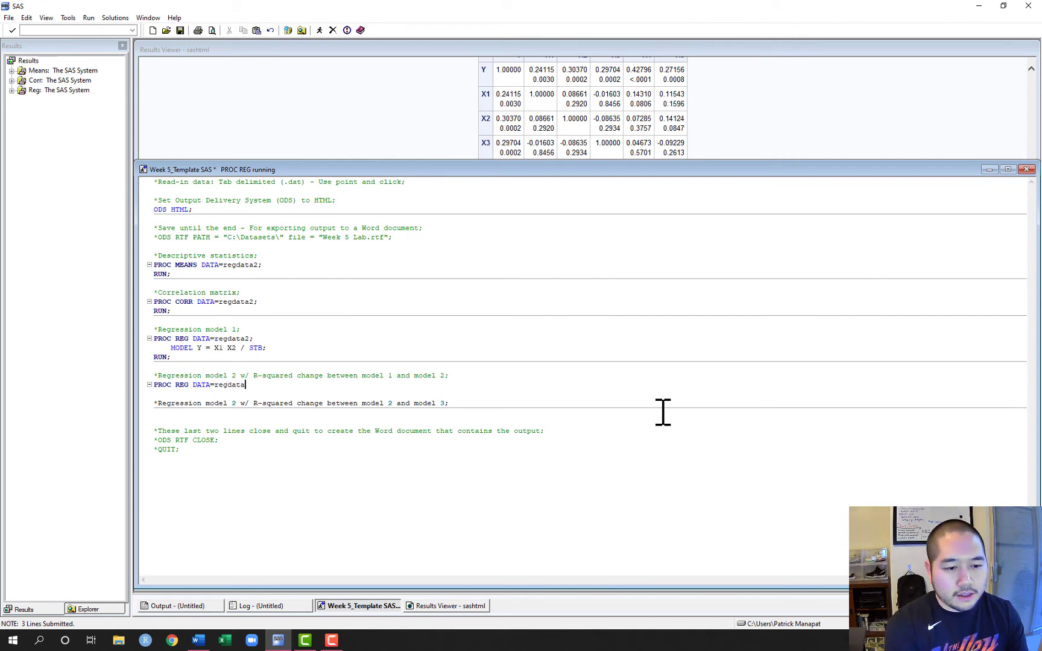
text(2;)
Add the indented statement MODEL Y = X1 X2 X3 X4 / STB; below the second PROC REG line.
key(Return)
text(MODEL)
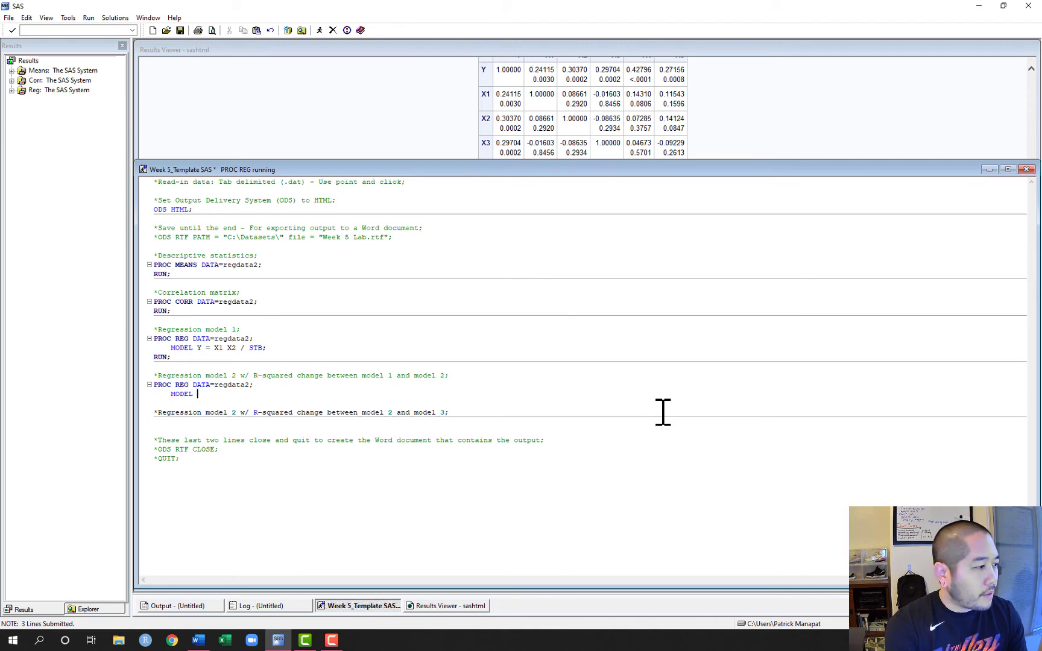
text( y)
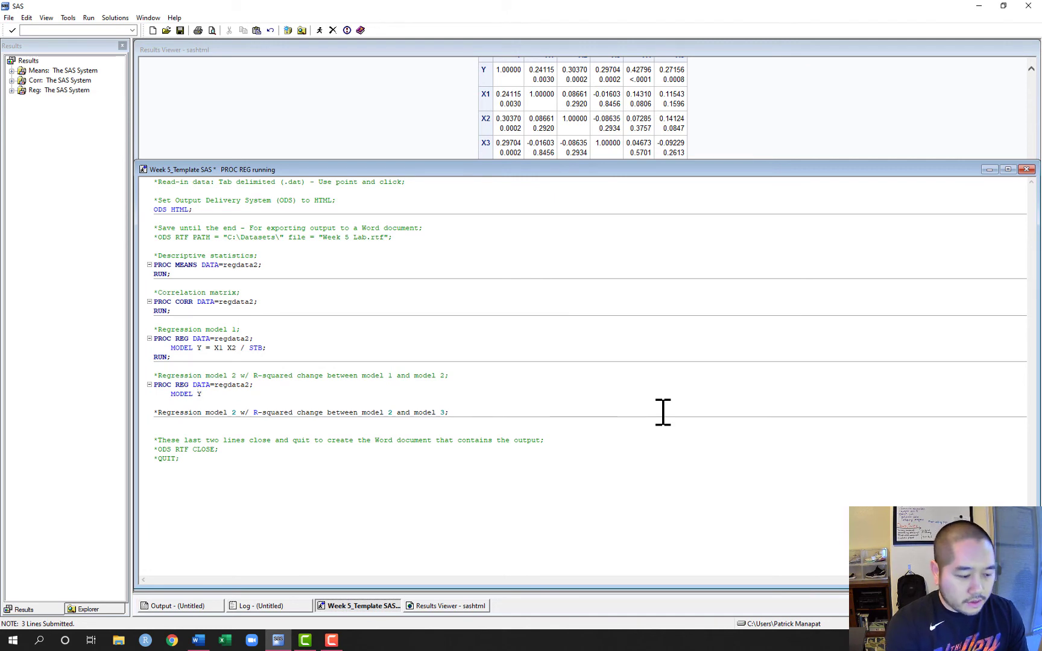
text( = X)
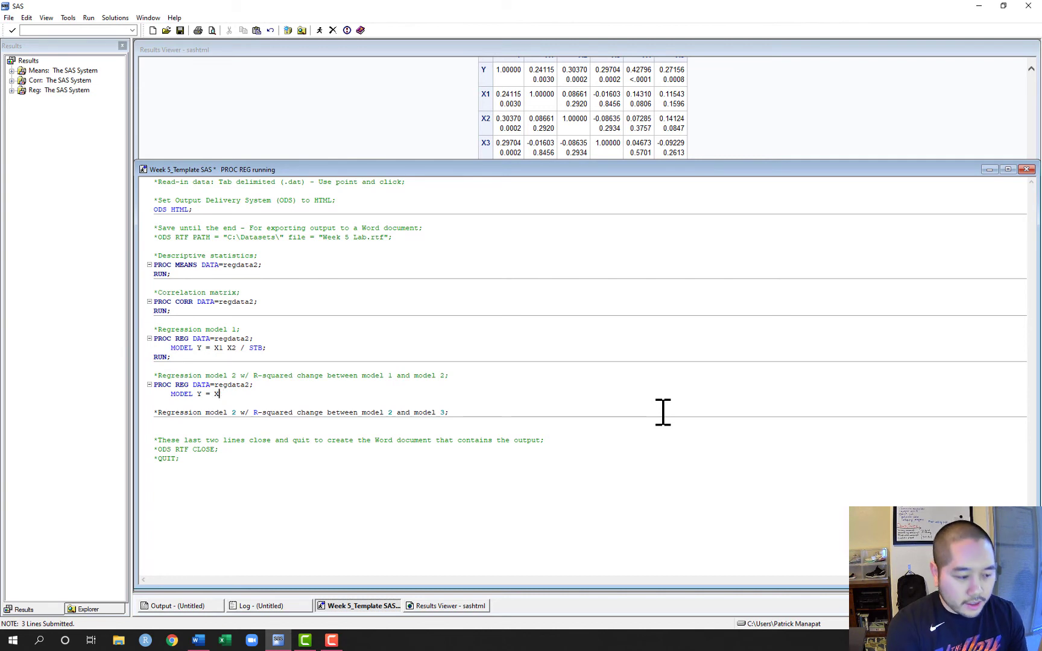
text(1 X)
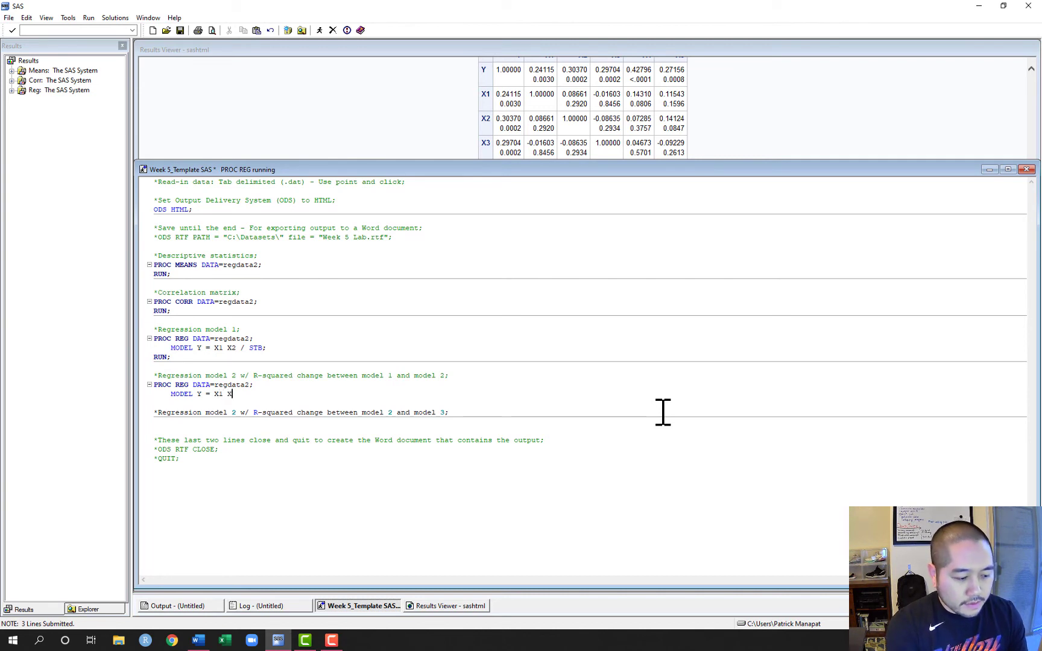
text(2 X)
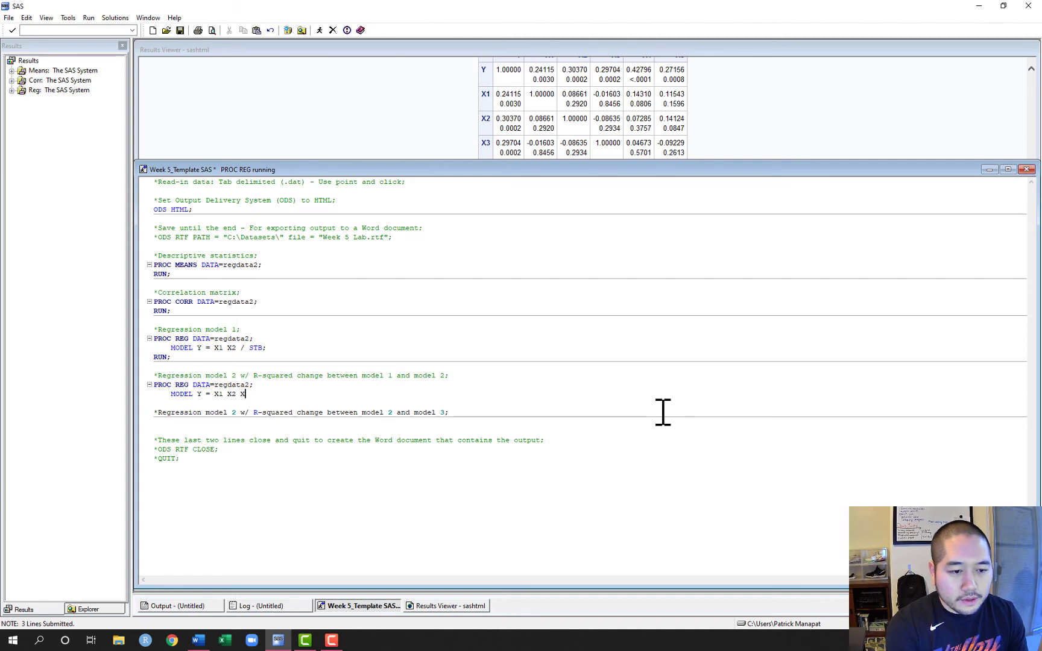
text(3 X)
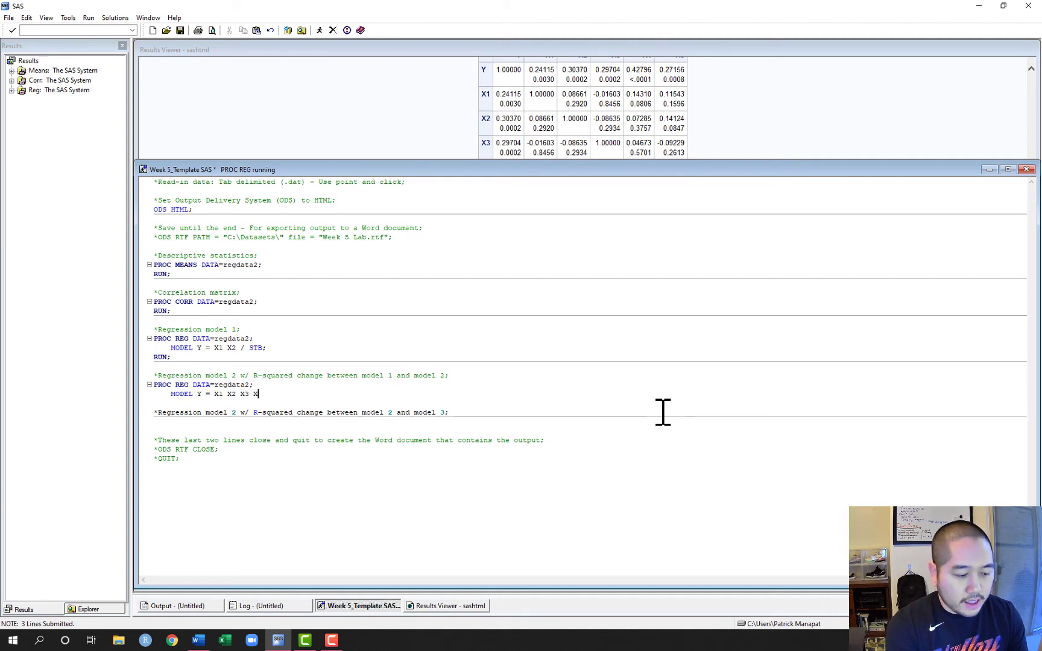
text(4)
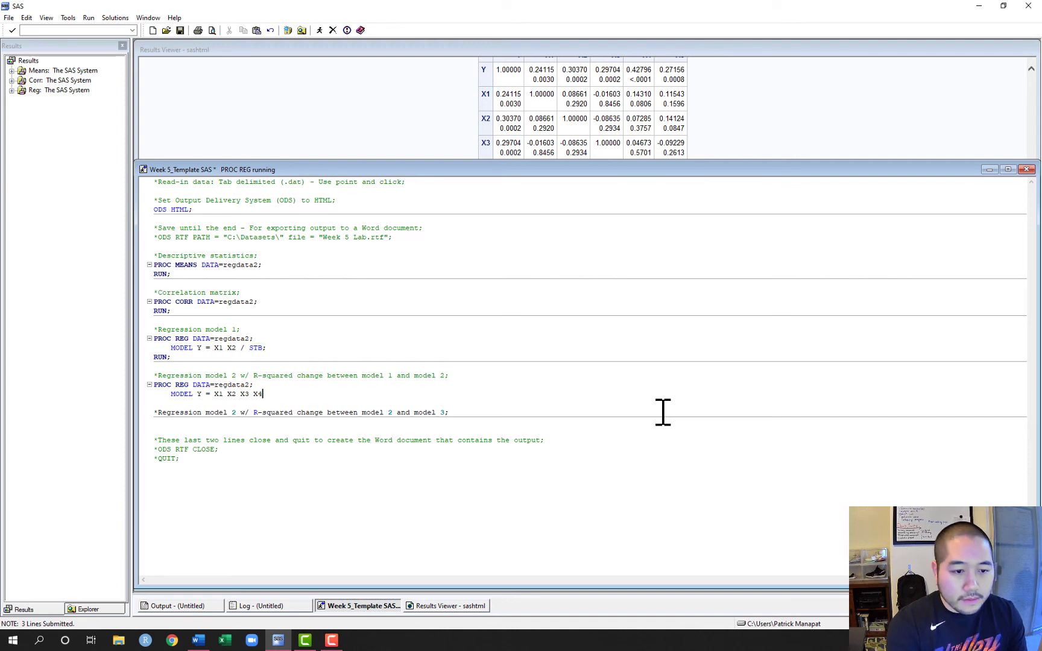
text(STB;)
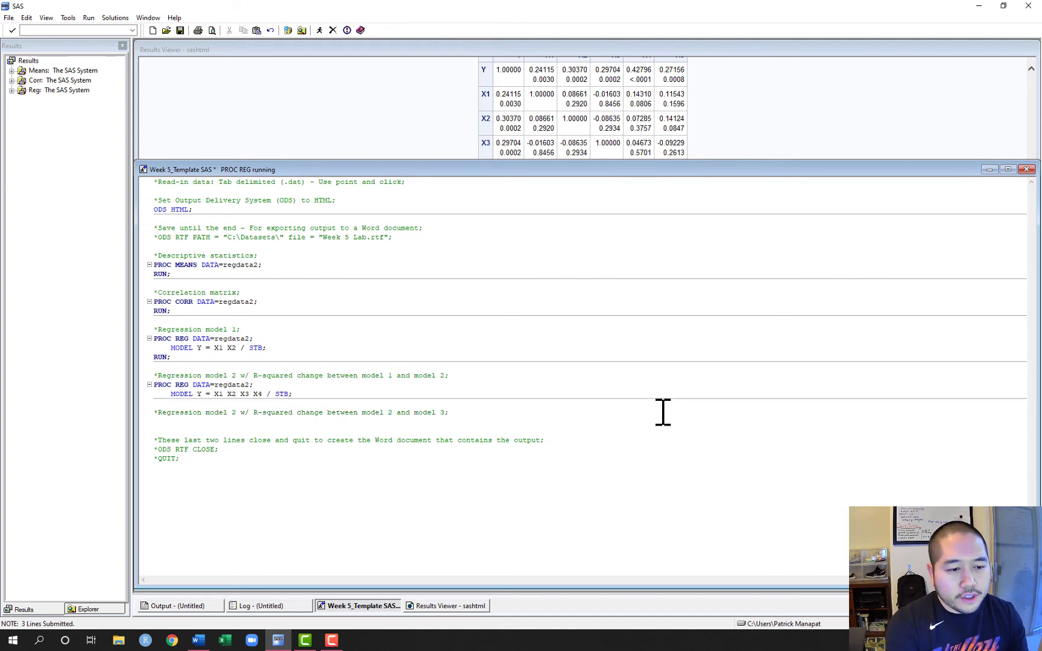
Add the indented statement TEST X3 = 0, X4 = 0; below the model 2 MODEL line and check it against the predictors.
key(Return)
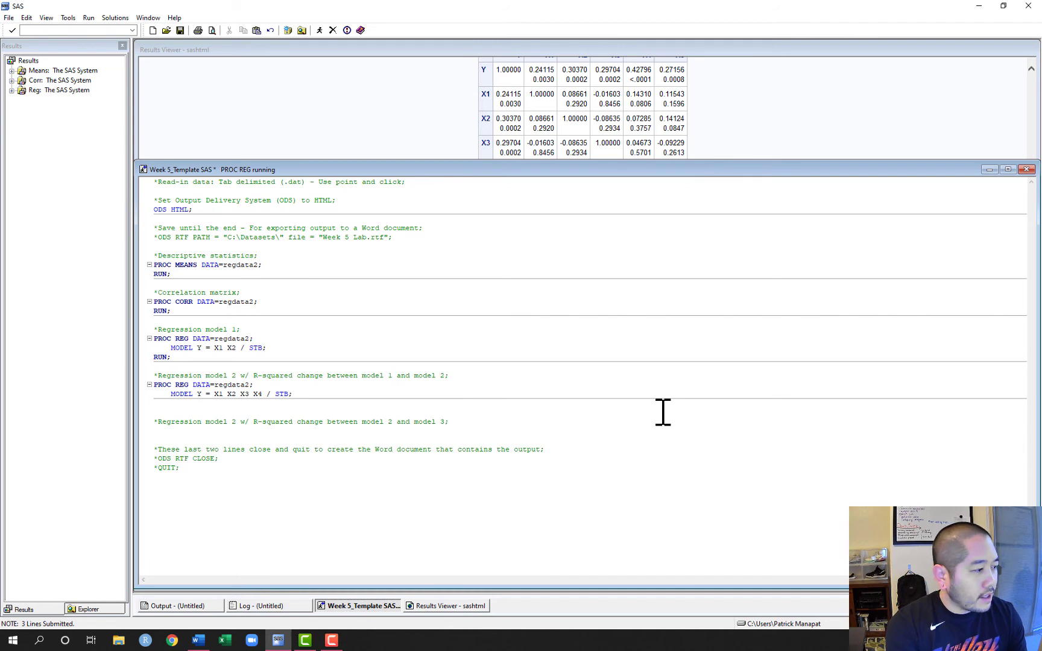
text(TEST)
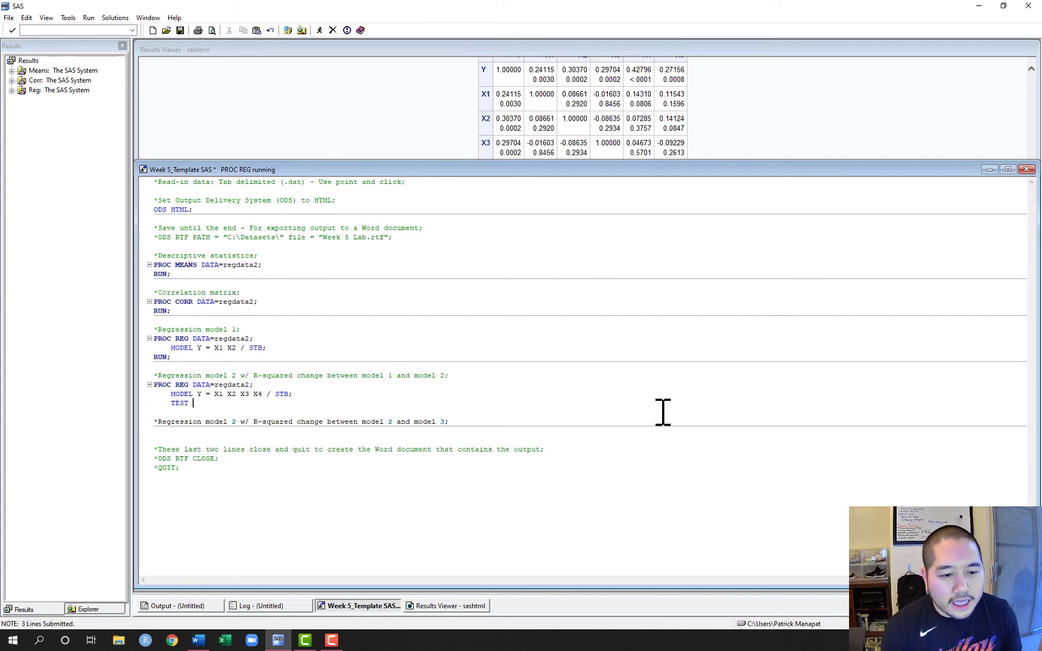
text(X3 = 0)
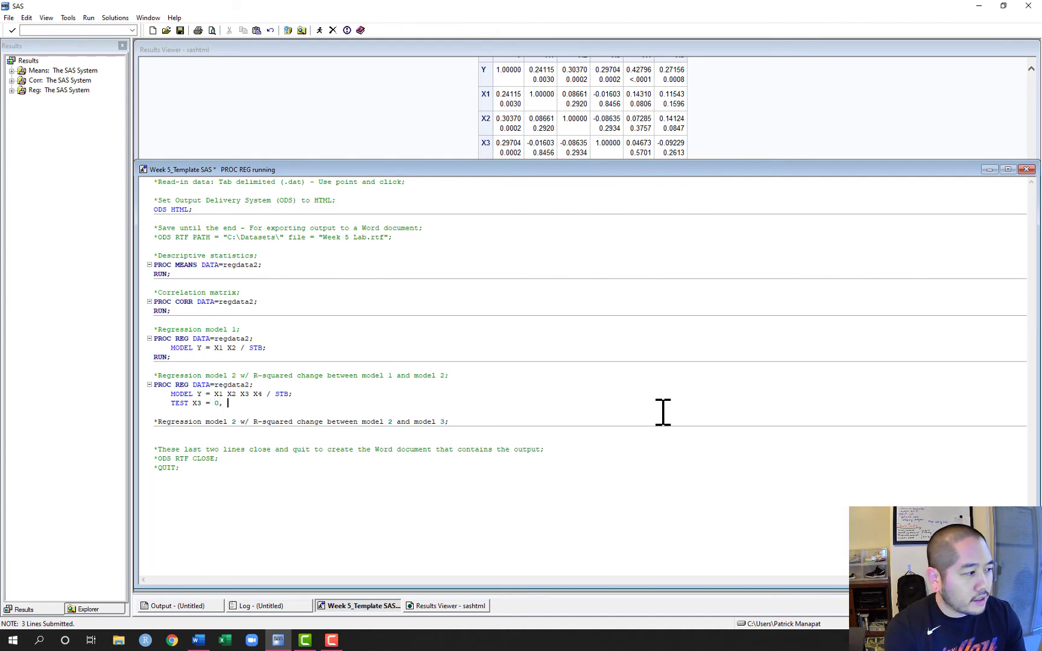
text(, X)
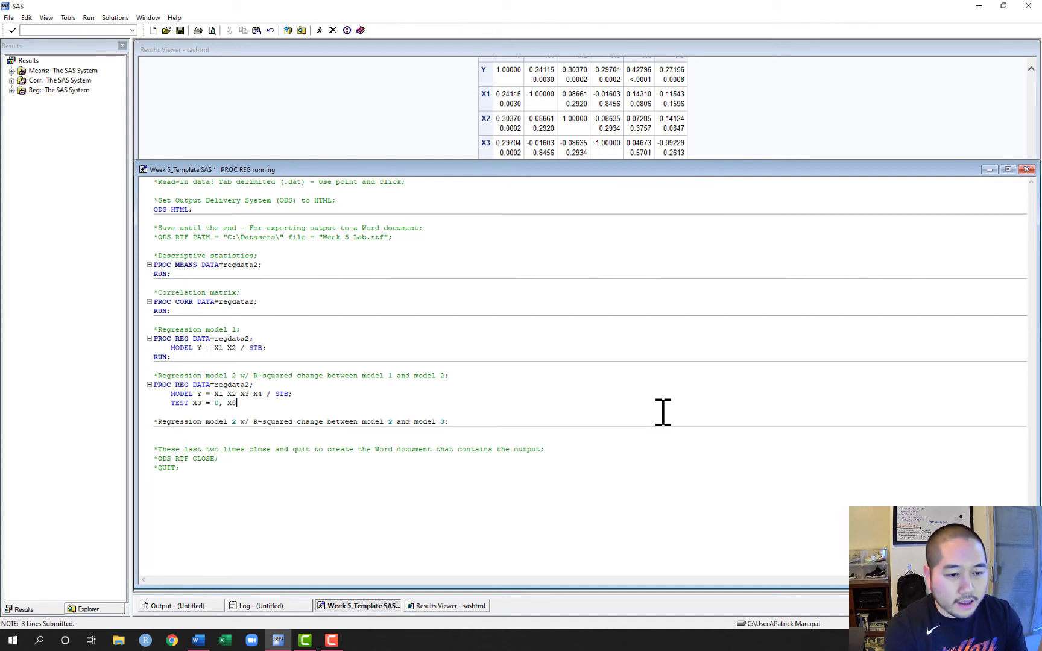
text(4)
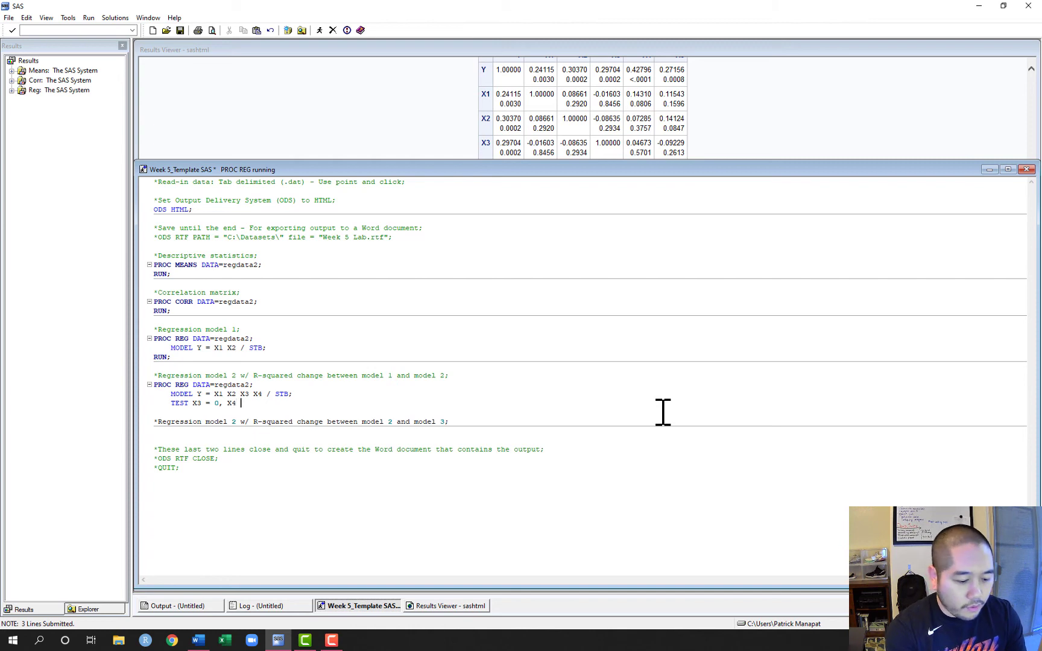
text( = 0;)
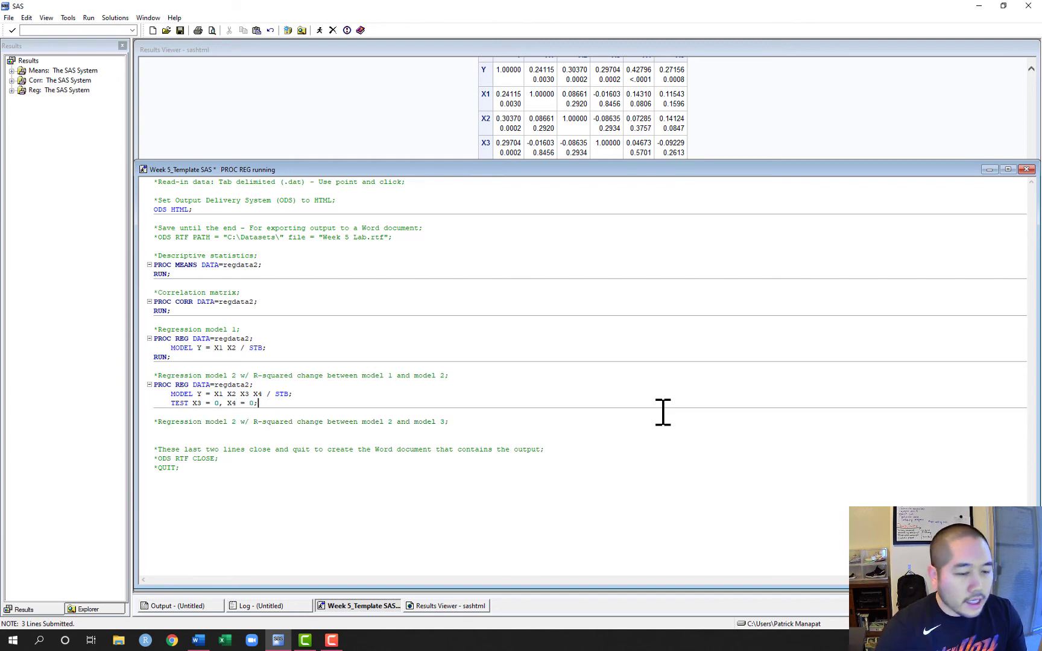
drag(172, 403, 261, 409)
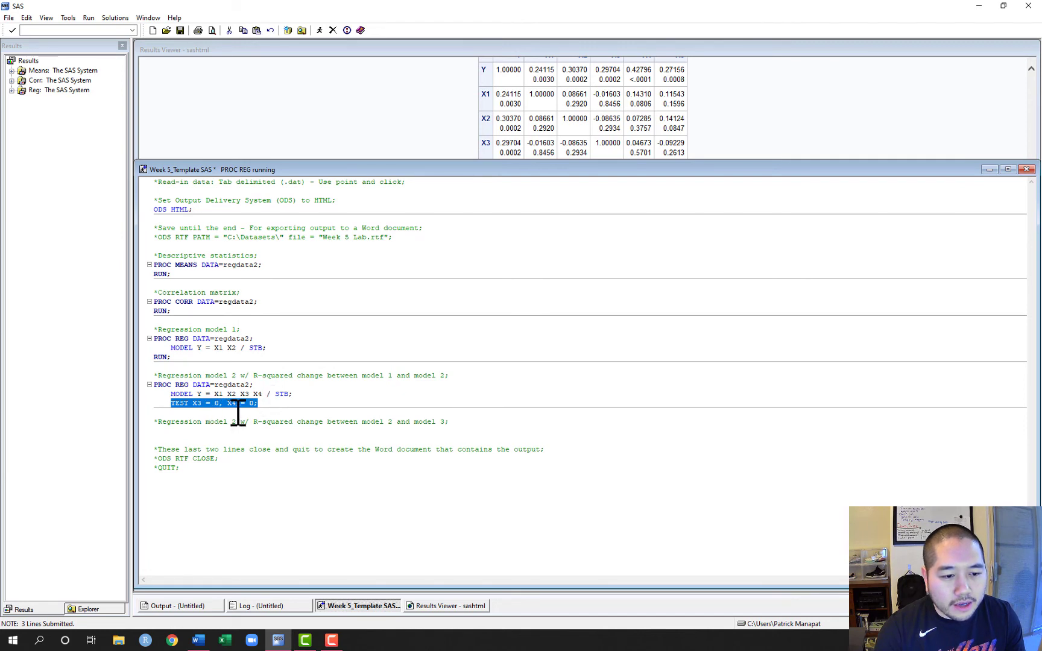
click(268, 401)
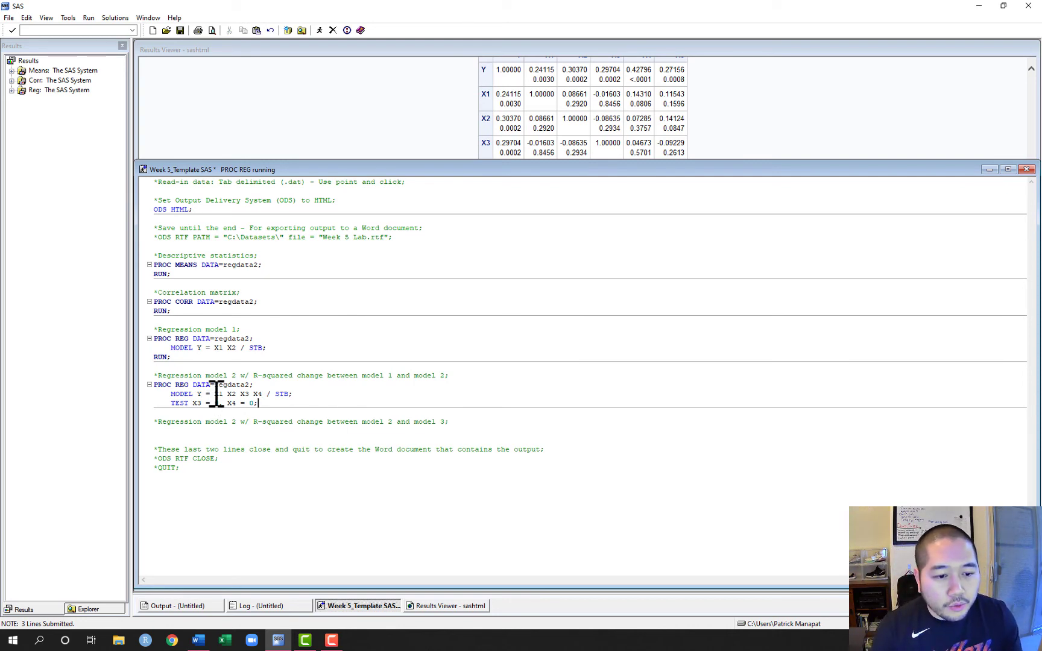
drag(215, 394, 236, 398)
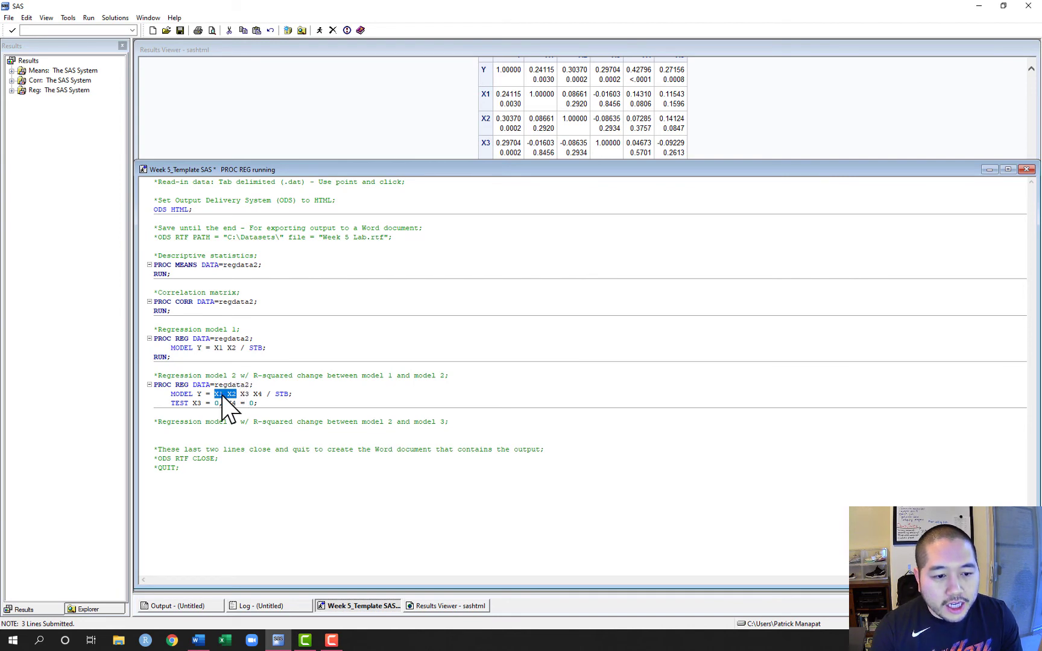
Compare the added predictors X3 and X4 in the model 2 MODEL line with the terms in its TEST statement.
drag(241, 395, 263, 395)
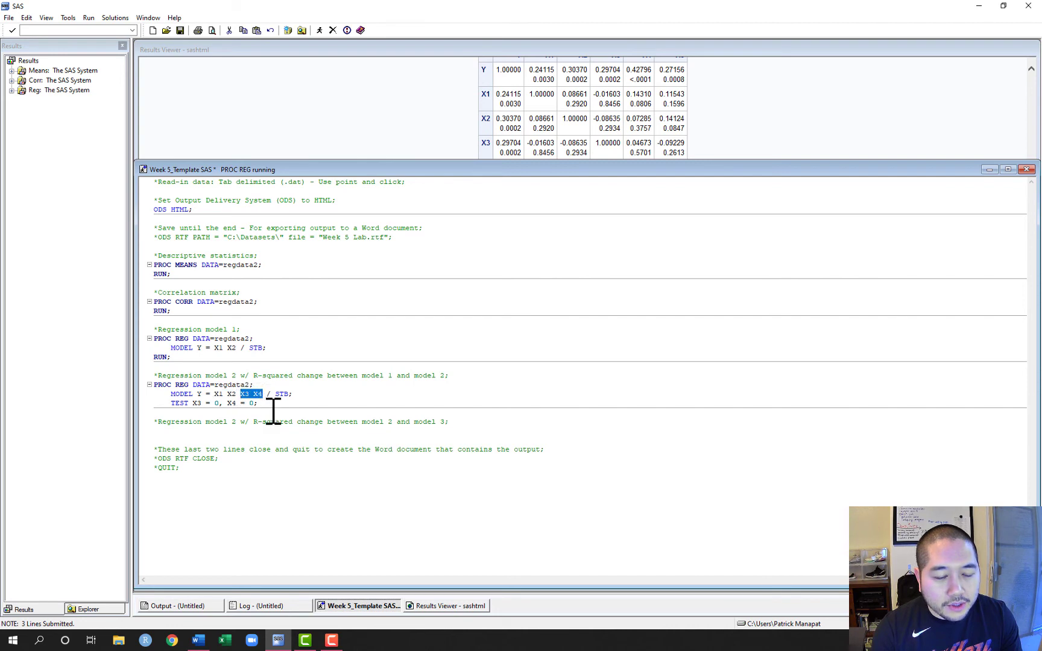
click(271, 409)
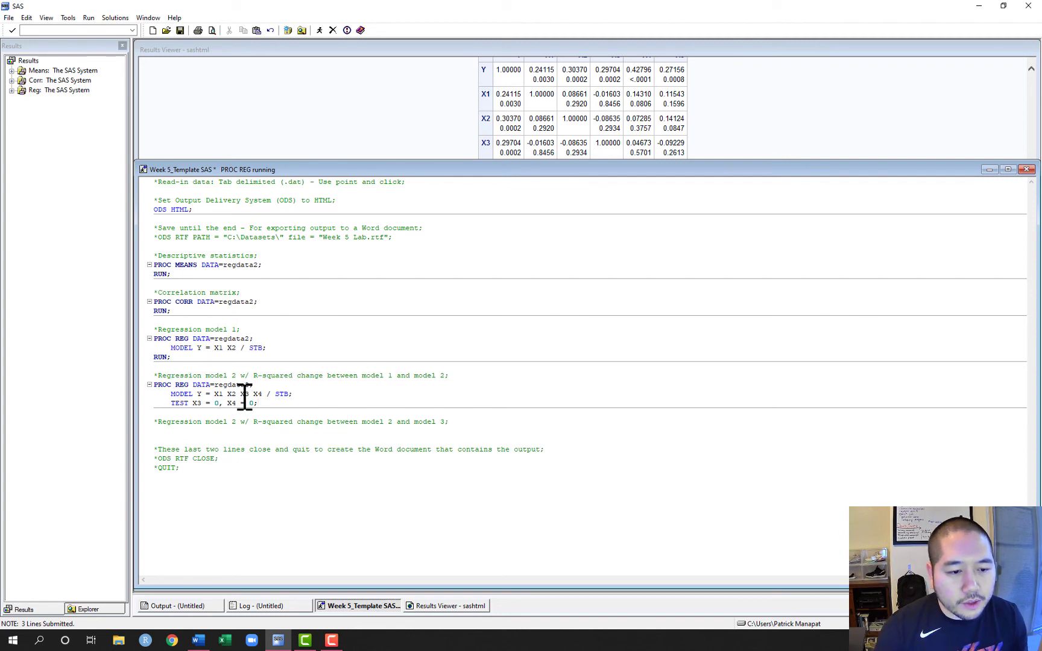
drag(241, 395, 263, 395)
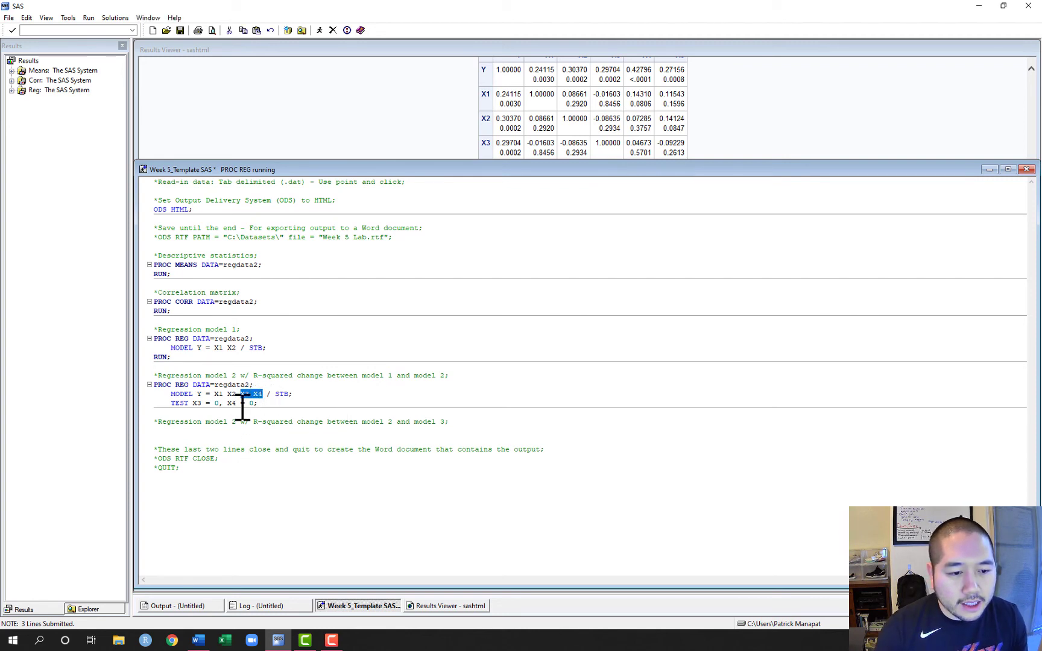
drag(193, 403, 259, 408)
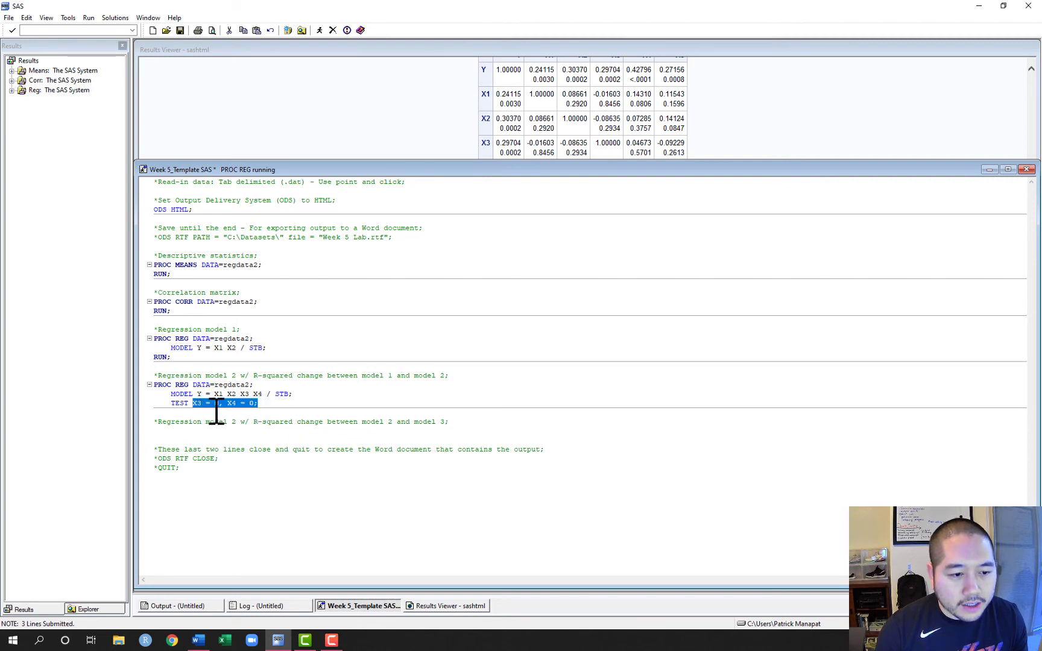
End the model 2 PROC REG block with RUN; below the TEST line and submit only that block.
click(262, 403)
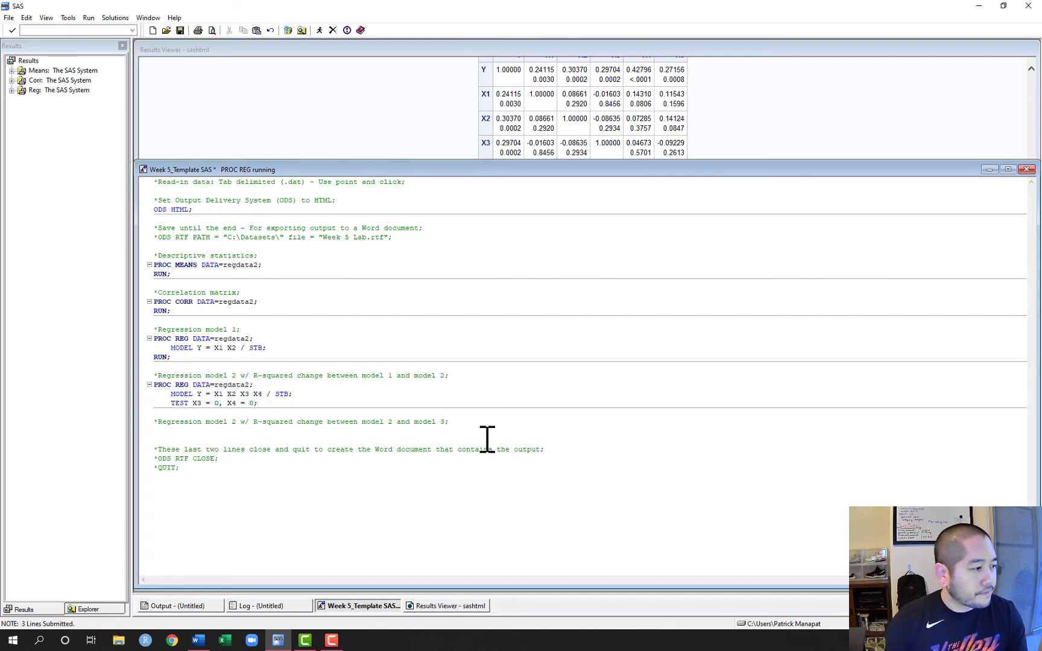
key(Return)
text(RUN;)
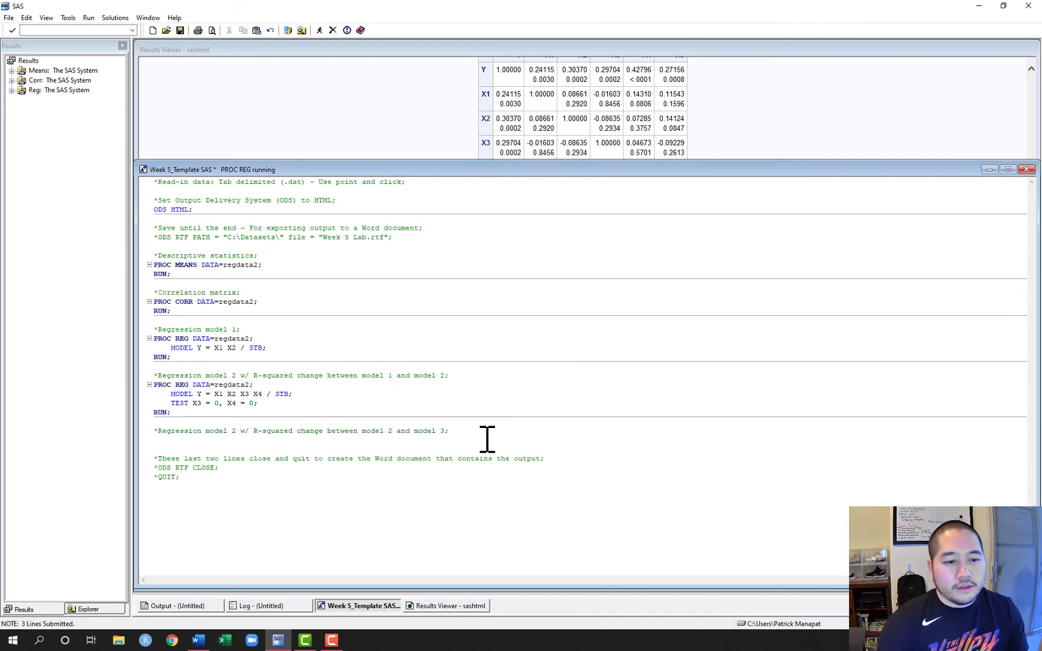
drag(188, 412, 147, 381)
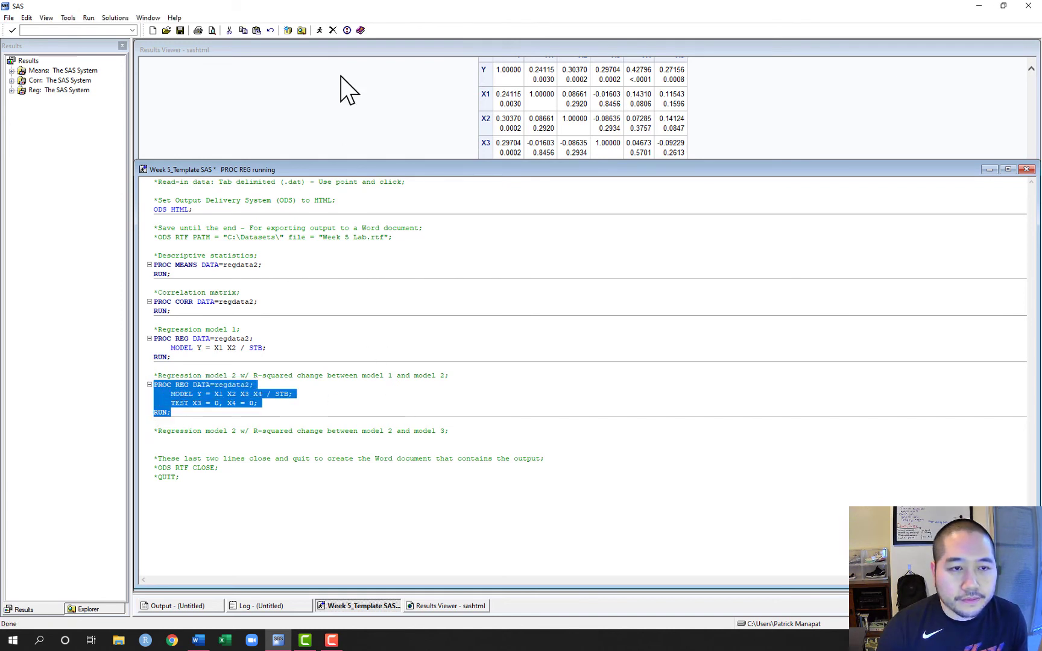
click(319, 30)
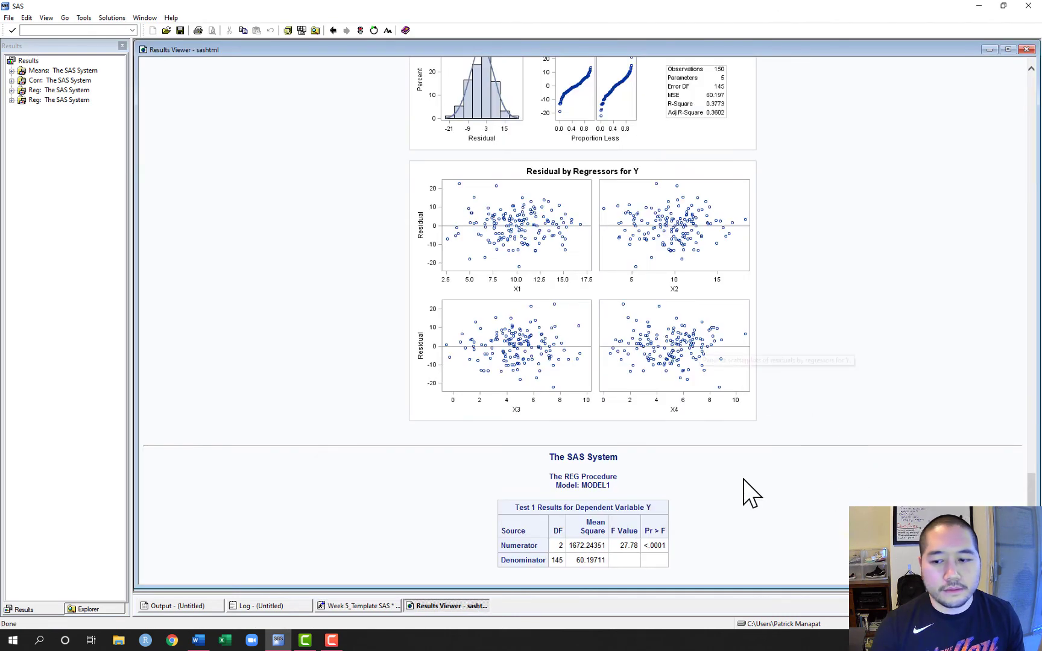
Examine the model 2 output: R-square, p-values and standardized estimates of X1 to X4, and the Test 1 results for the R-squared change.
scroll(752, 521, up, 15)
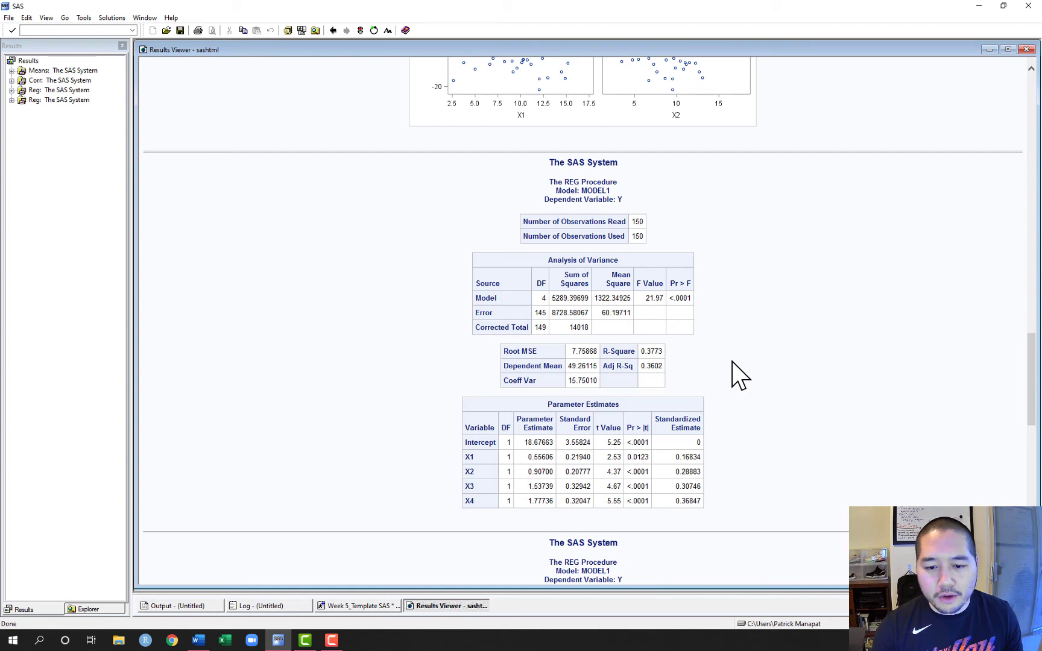
scroll(739, 375, down, 3)
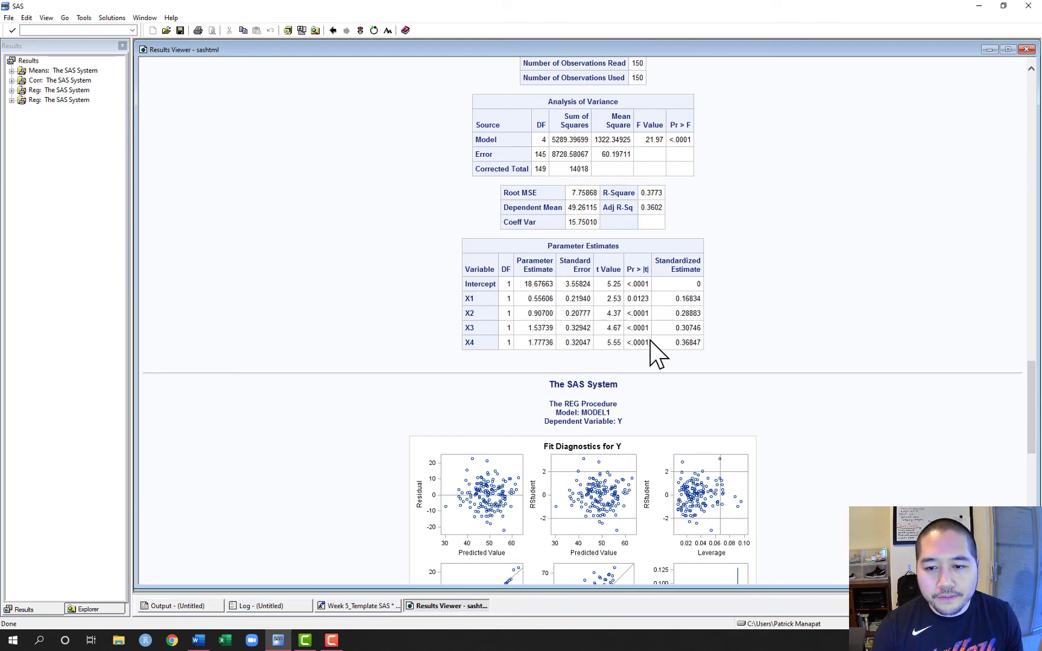
drag(627, 298, 650, 343)
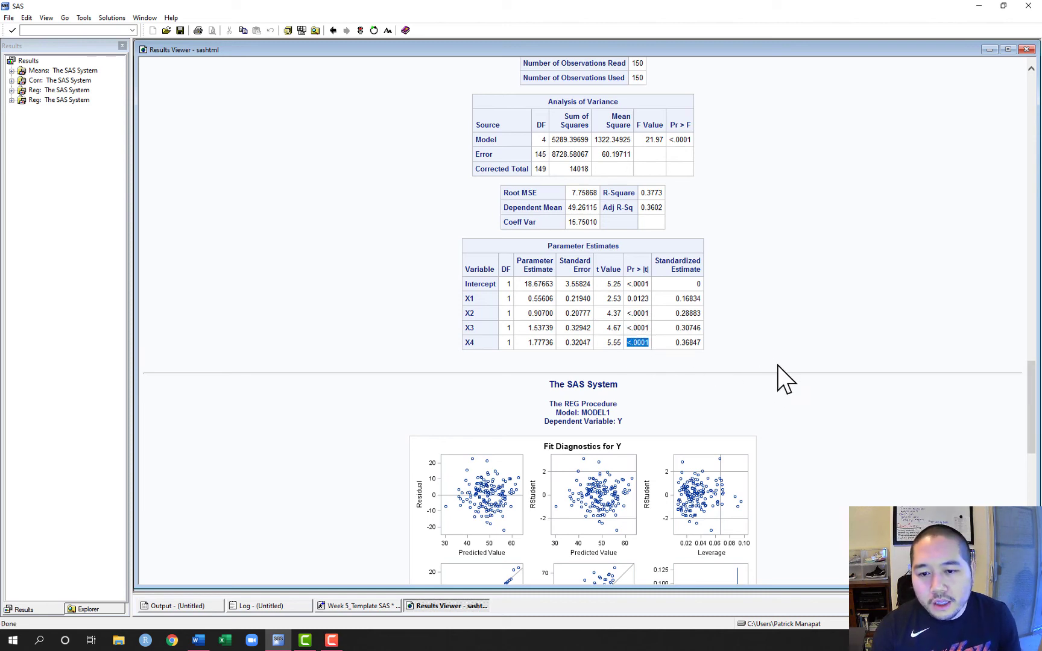
click(739, 347)
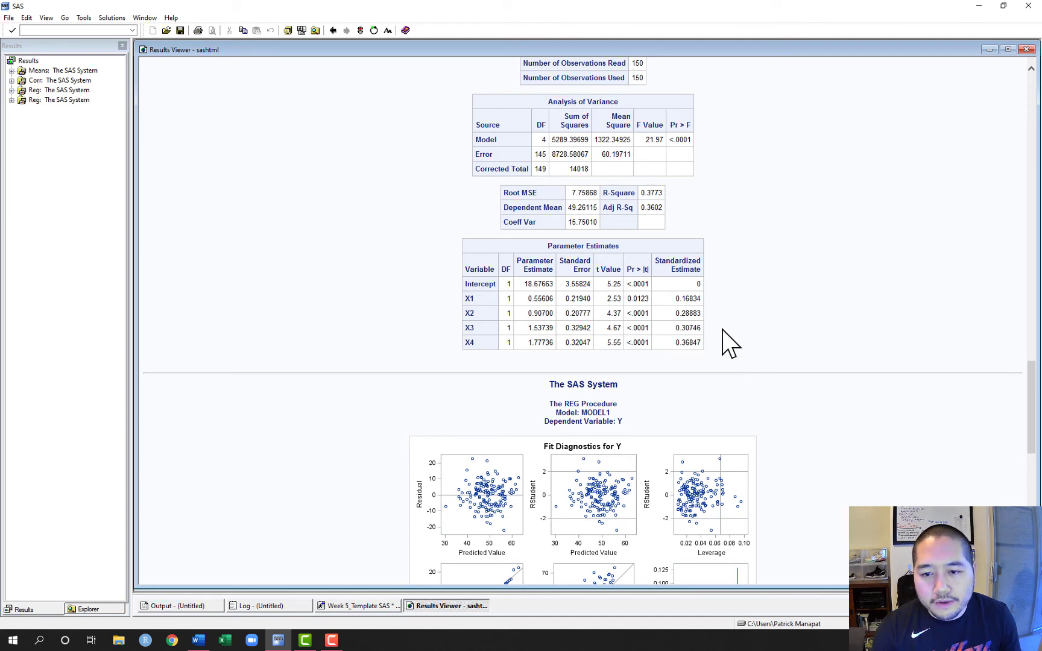
drag(679, 298, 701, 341)
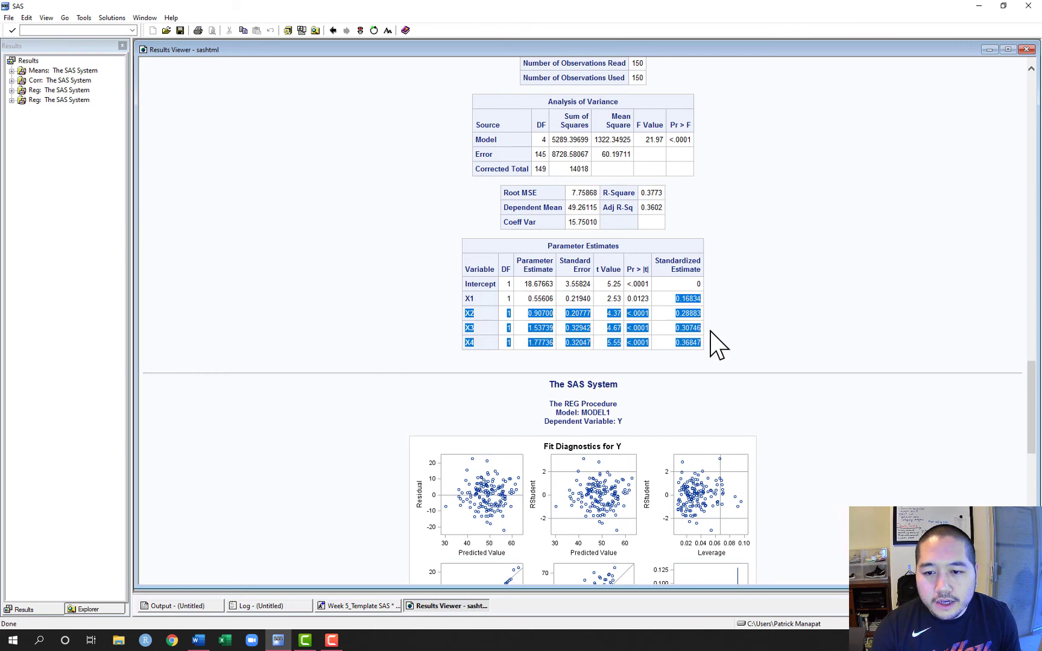
click(756, 329)
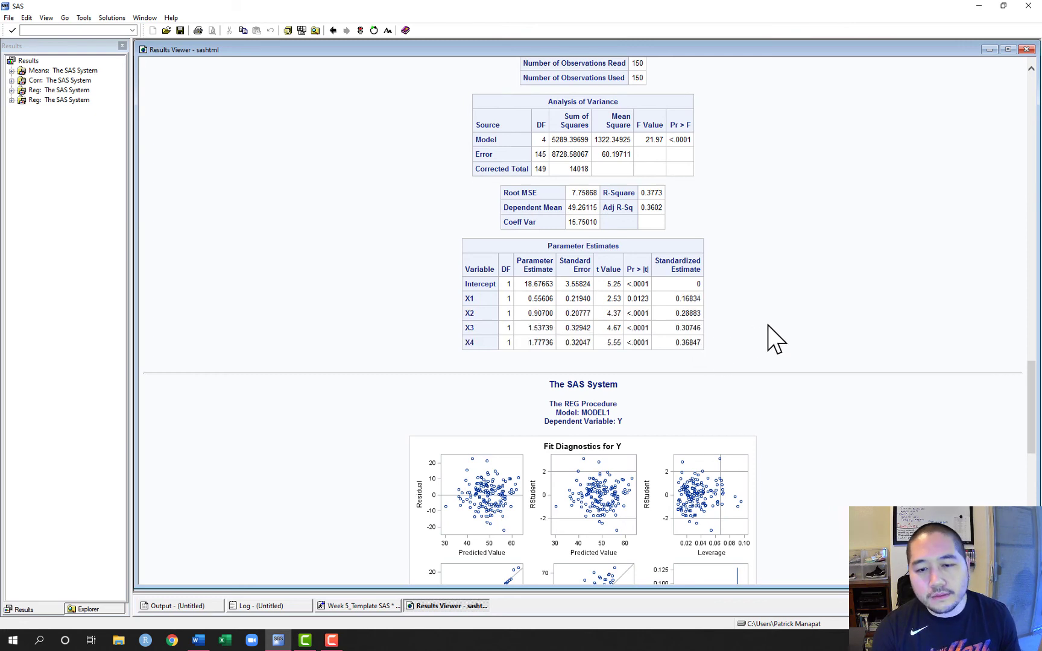
scroll(760, 365, down, 10)
scroll(761, 354, down, 1)
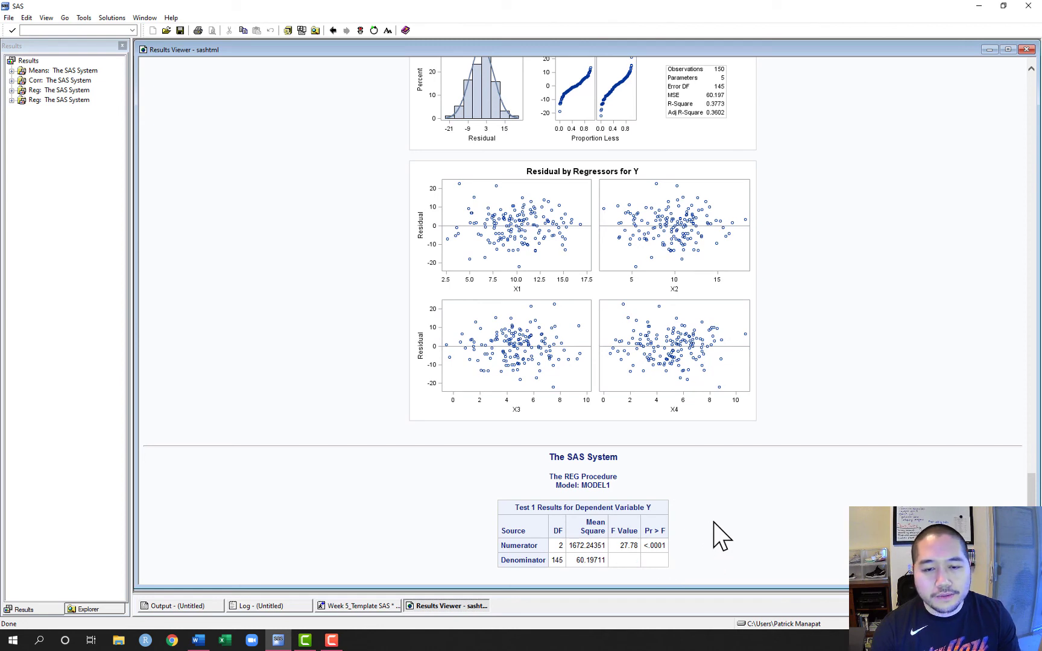
In the Week 5 template program, correct the last regression comment to begin with Regression model 3.
click(353, 606)
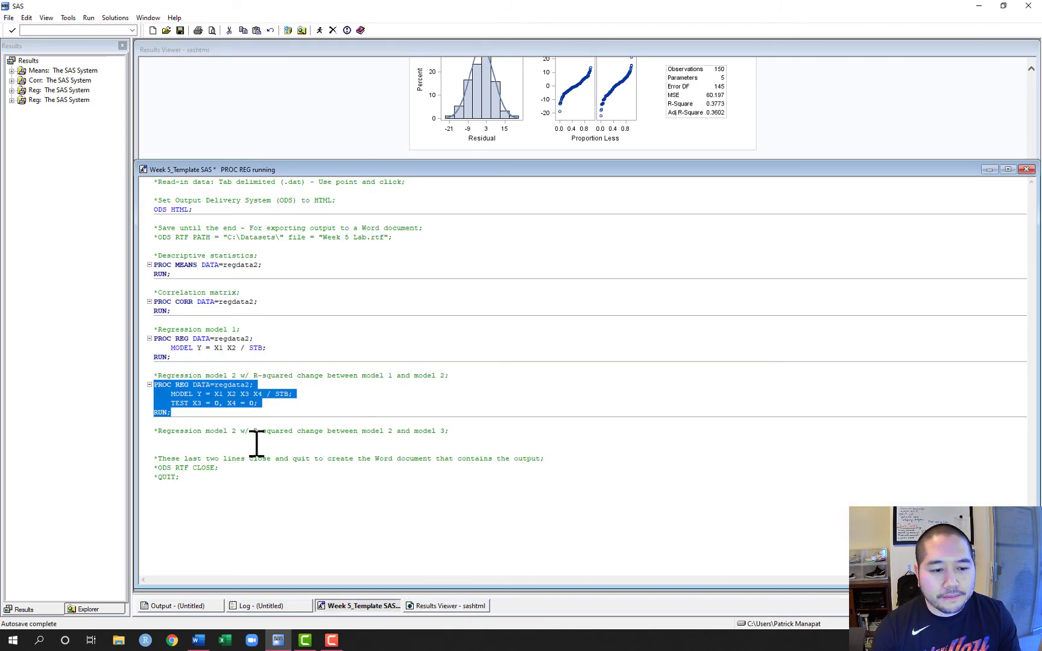
click(236, 430)
key(BackSpace)
text(3)
Add PROC REG DATA=regdata2; under the comment for R-squared change between model 2 and model 3.
click(347, 442)
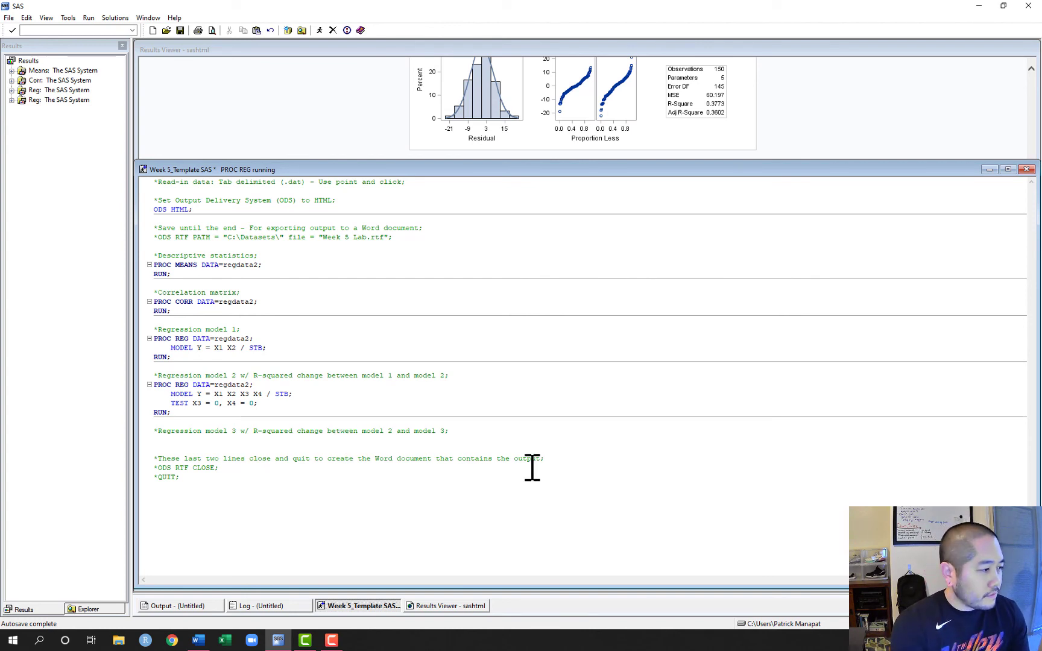
text(PROC R)
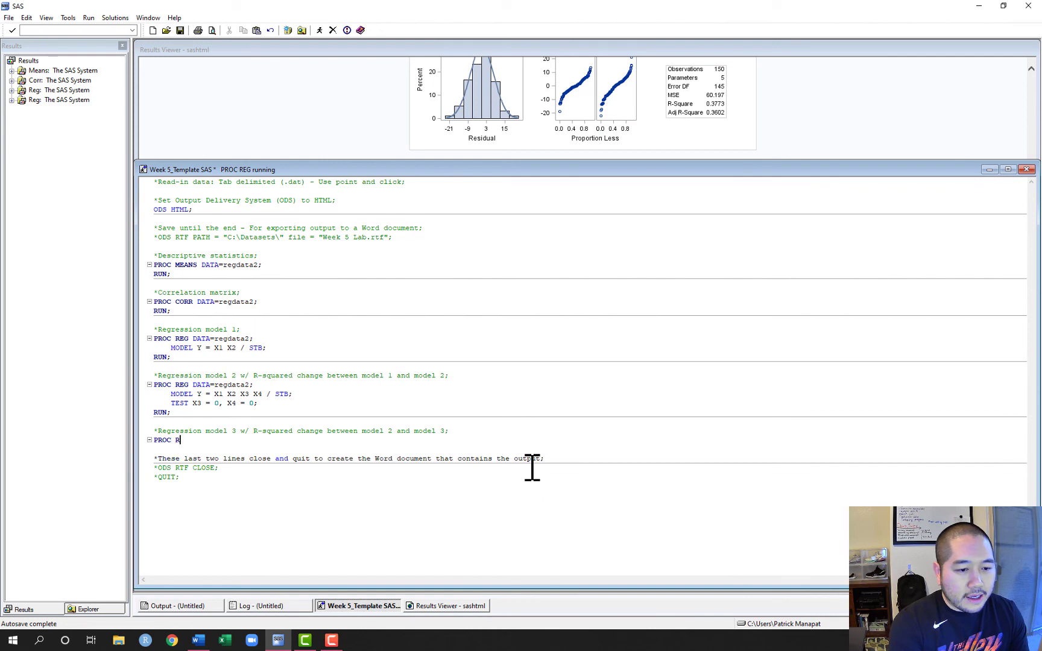
text(EG DATA=reg)
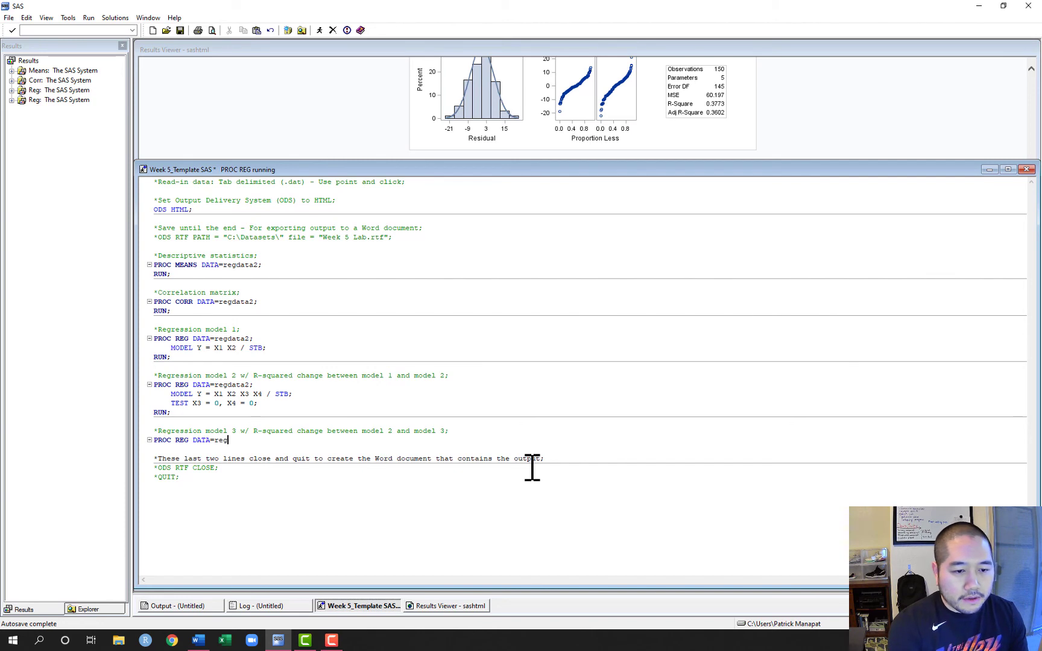
text(data2;)
Add the indented statement MODEL Y = X1 X2 X3 X4 X5 / STB; below the third PROC REG line.
key(Return)
key(Tab)
text(MOD)
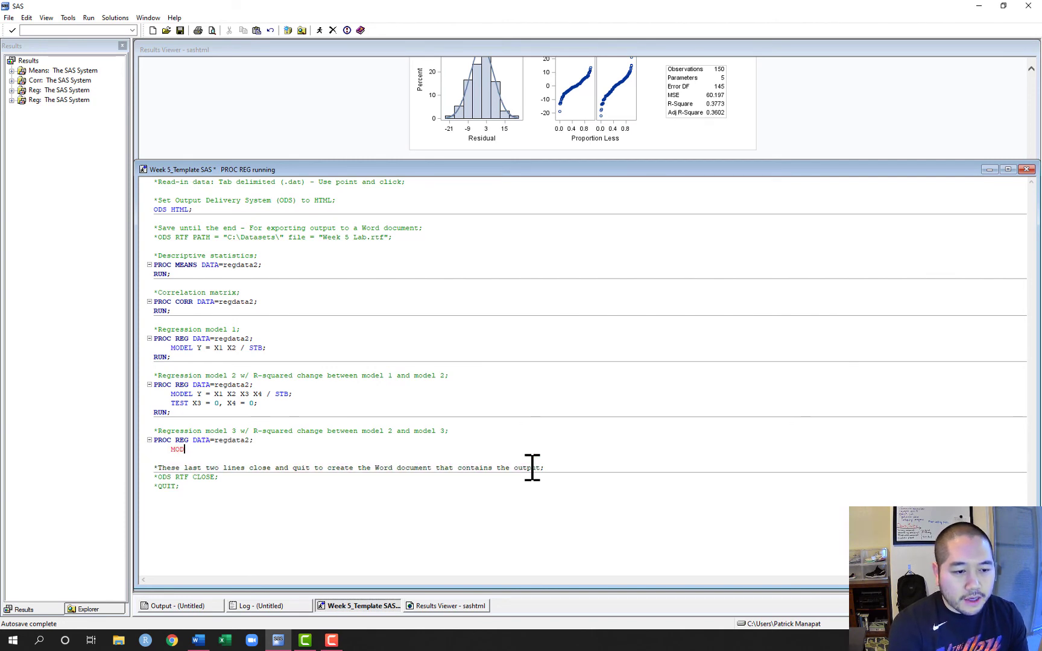
text(EL )
text(Y =)
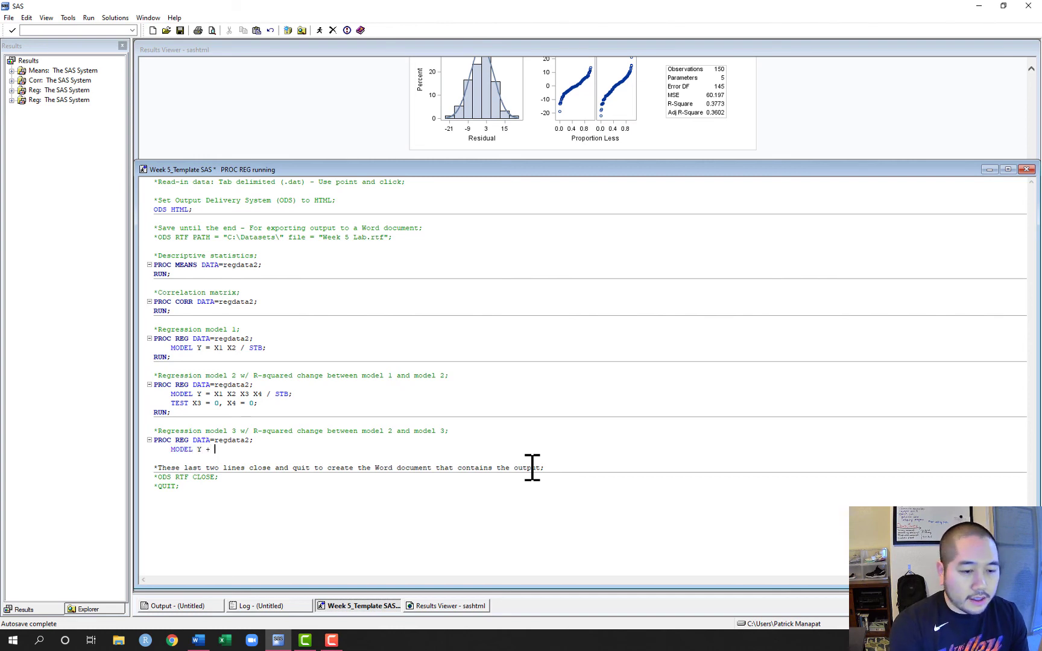
text( X1)
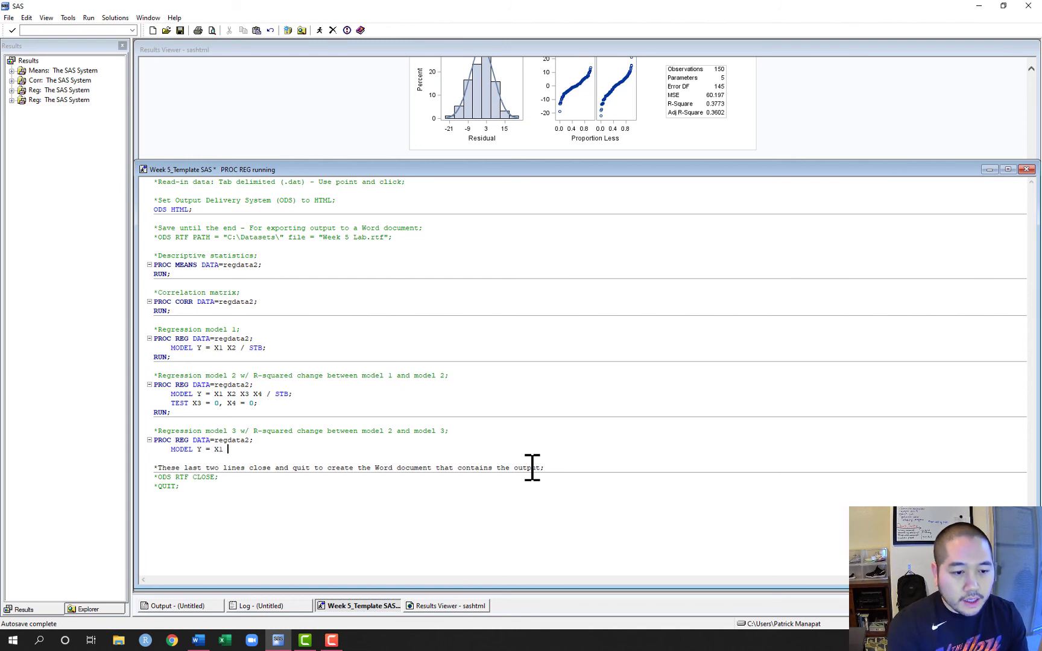
text( X)
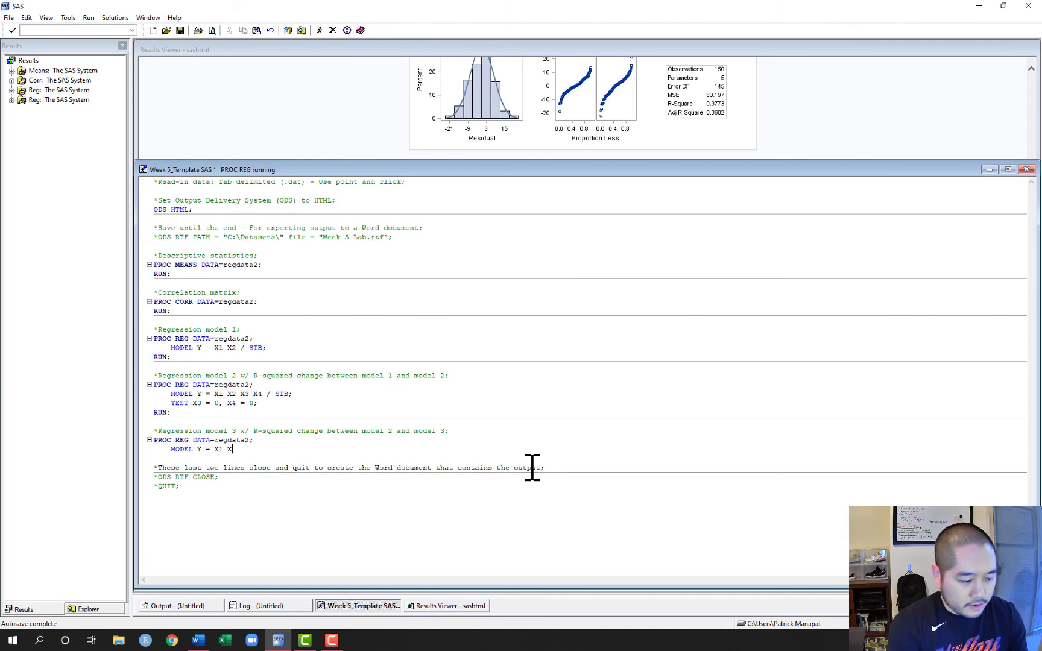
text(2 X3 X)
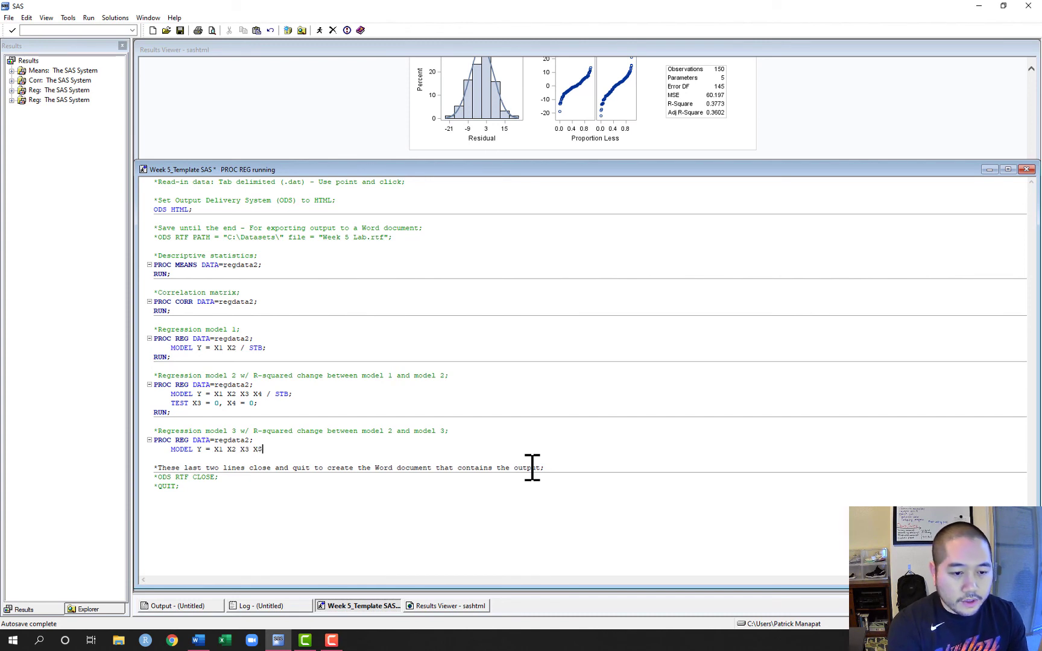
text(4 )
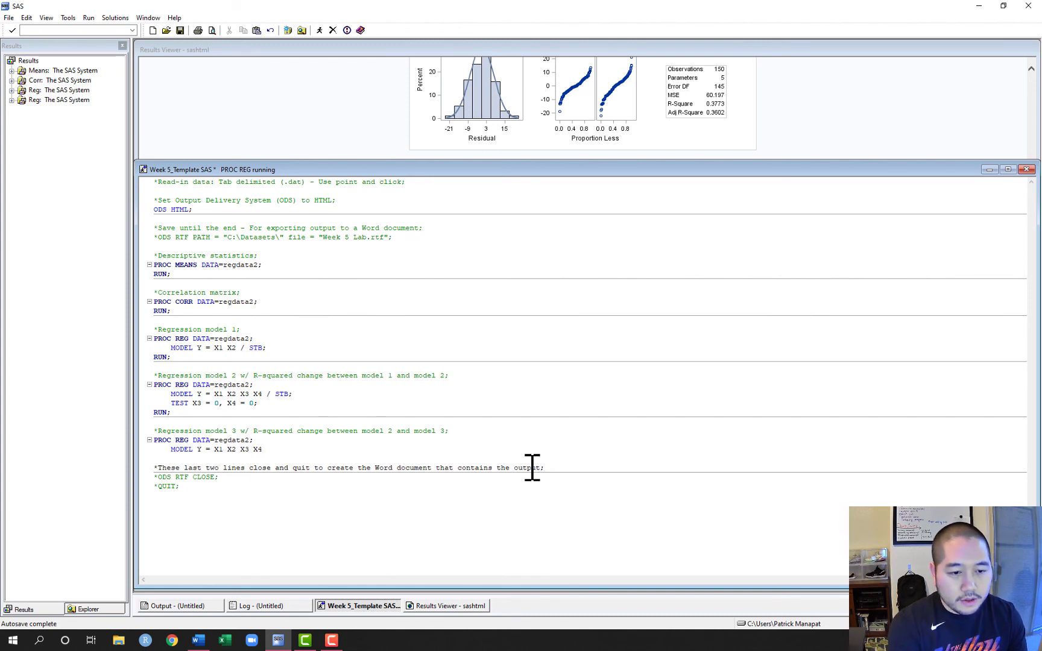
text(X)
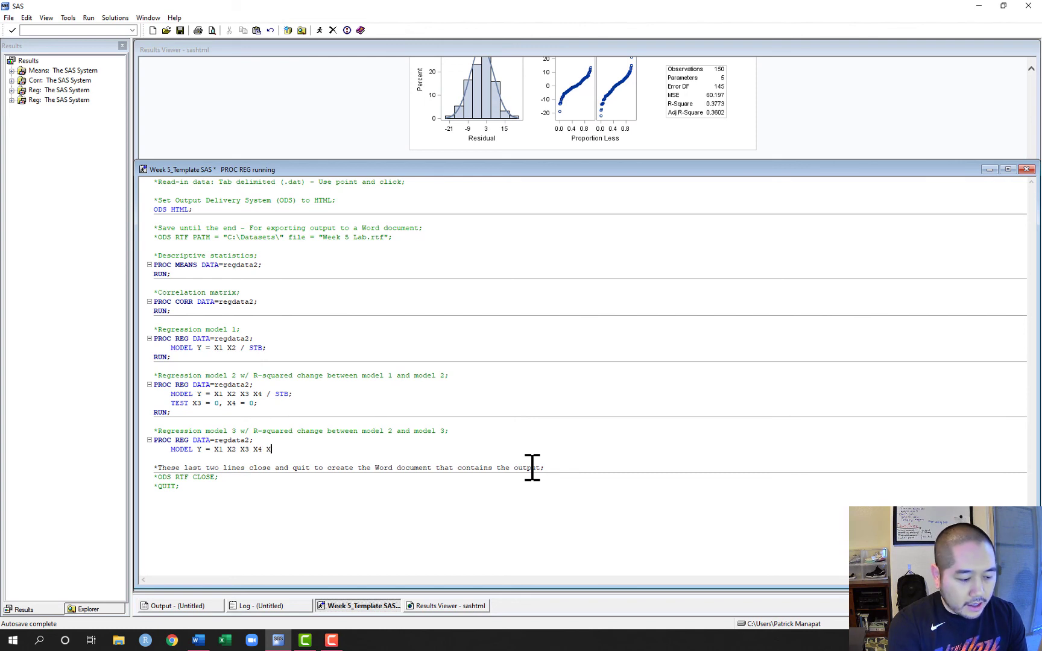
text(5 / STB;)
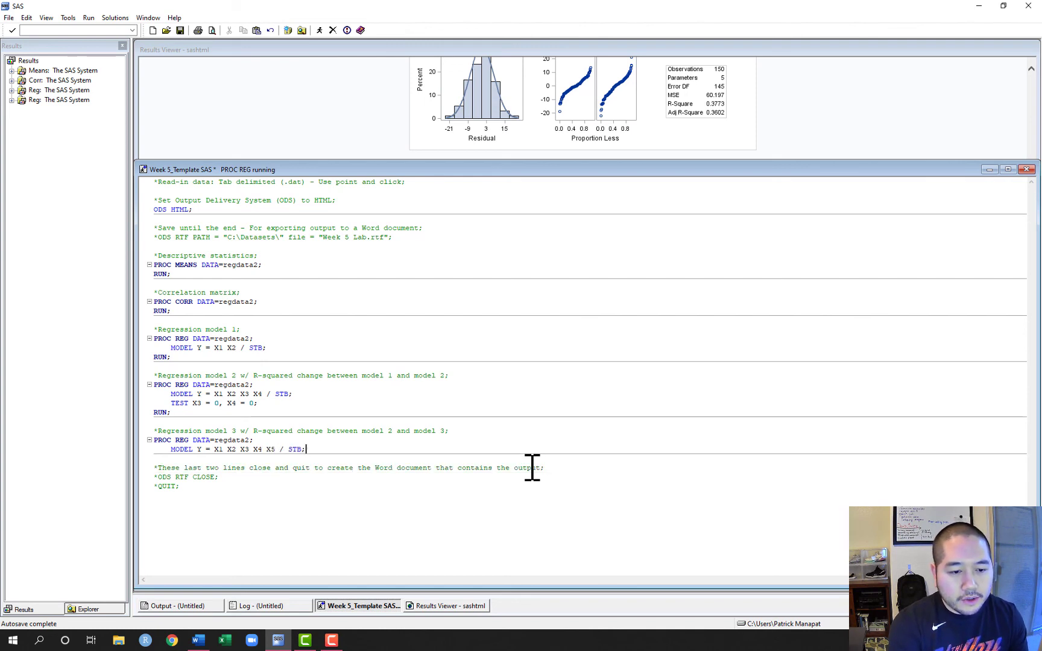
Add the indented statement TEST X5 = 0; below the model 3 MODEL line and end the block with an unindented RUN;.
key(Return)
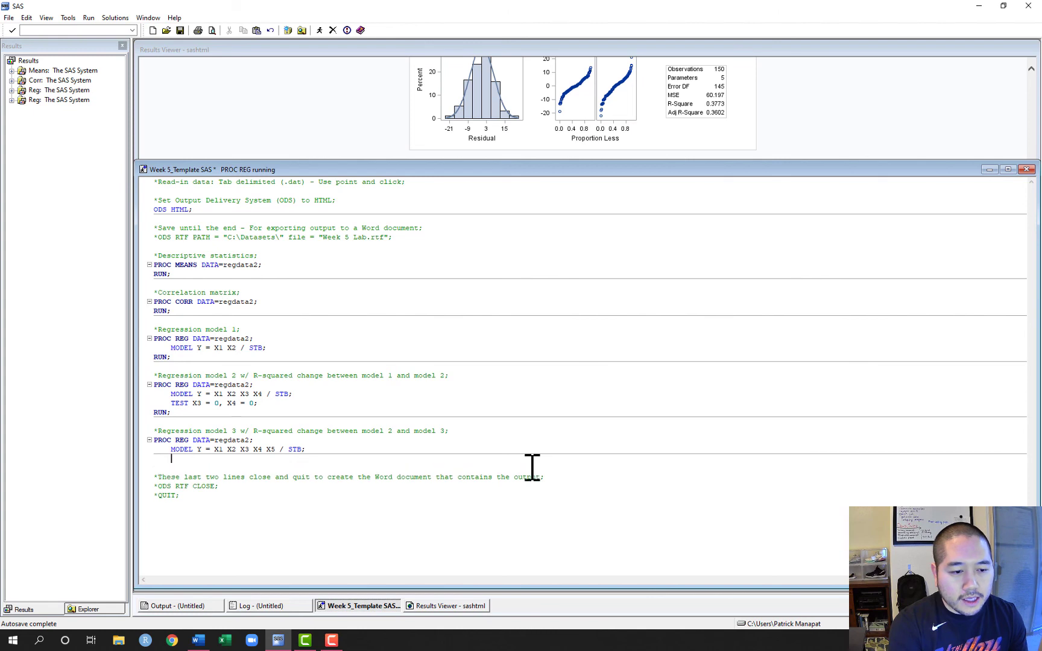
text(TEST)
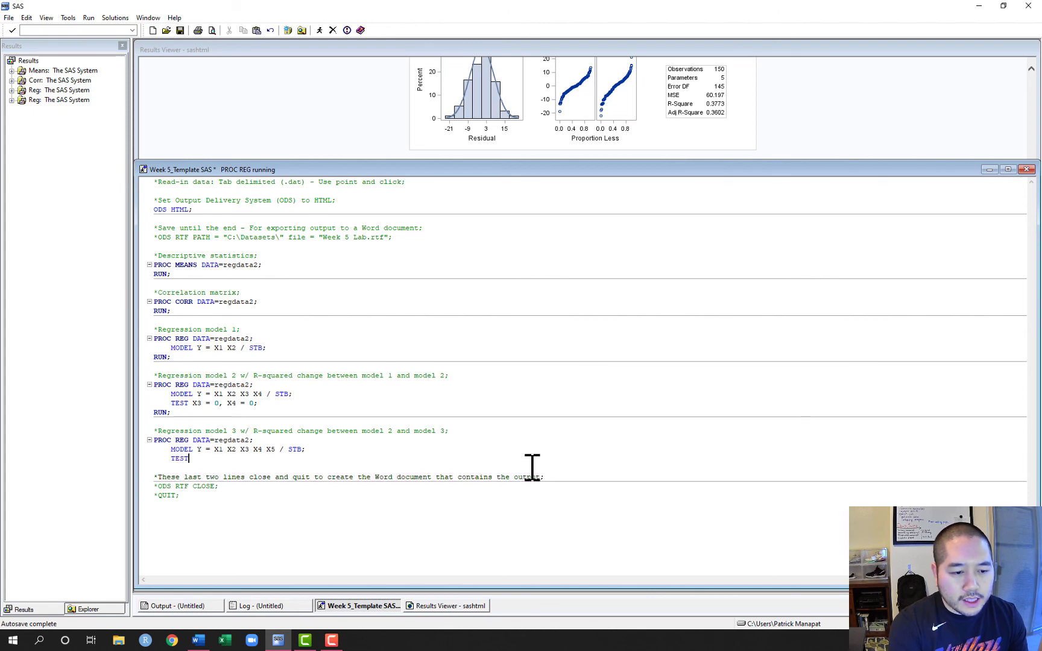
text( X)
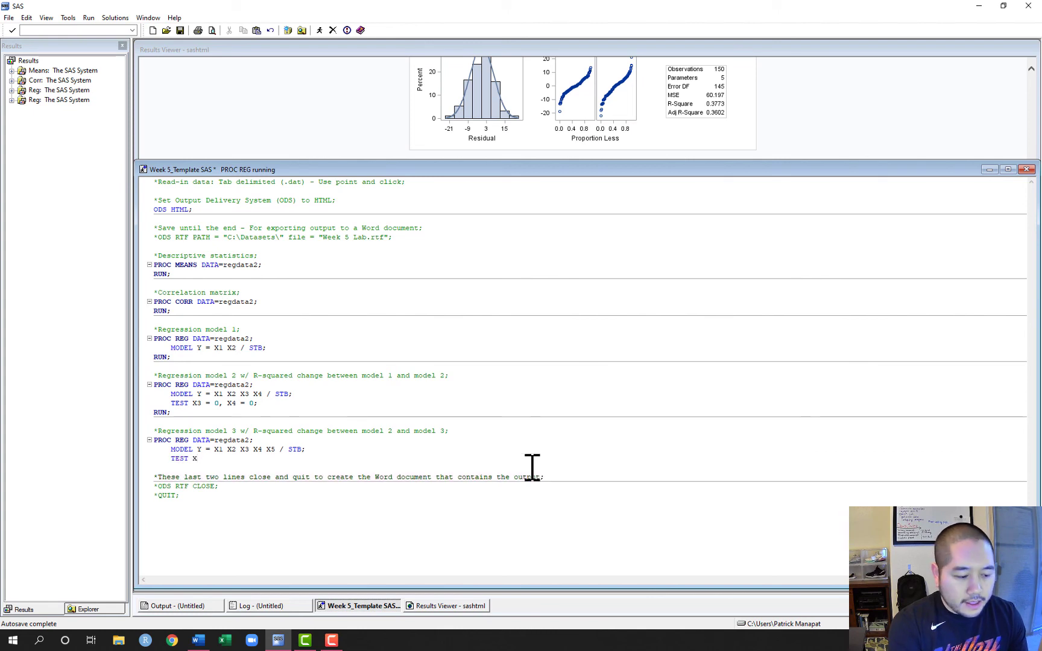
text(5 )
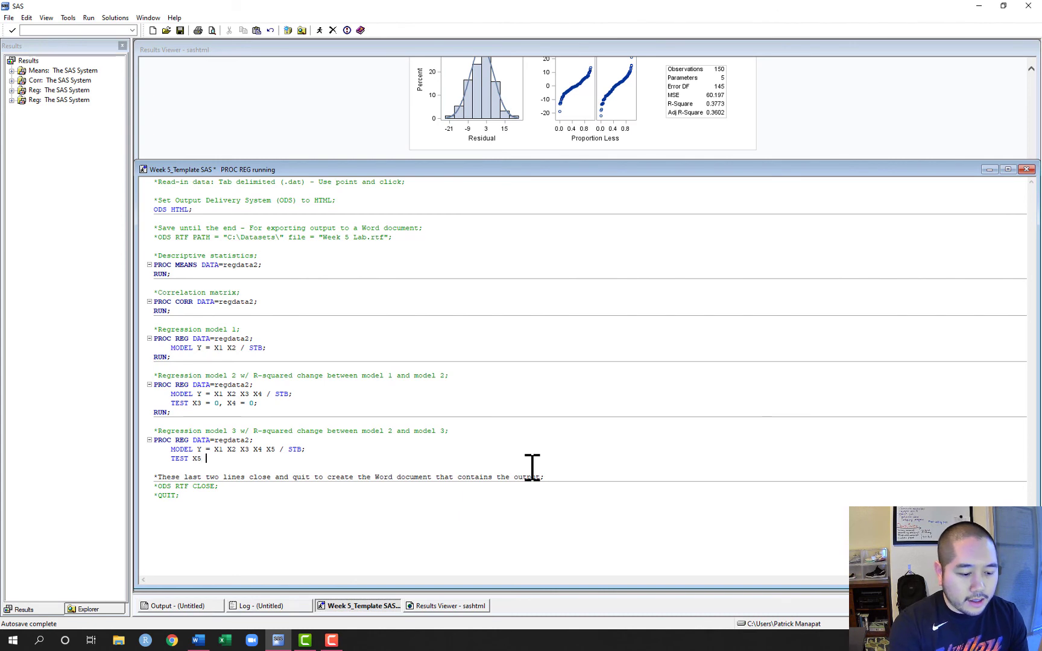
text(=)
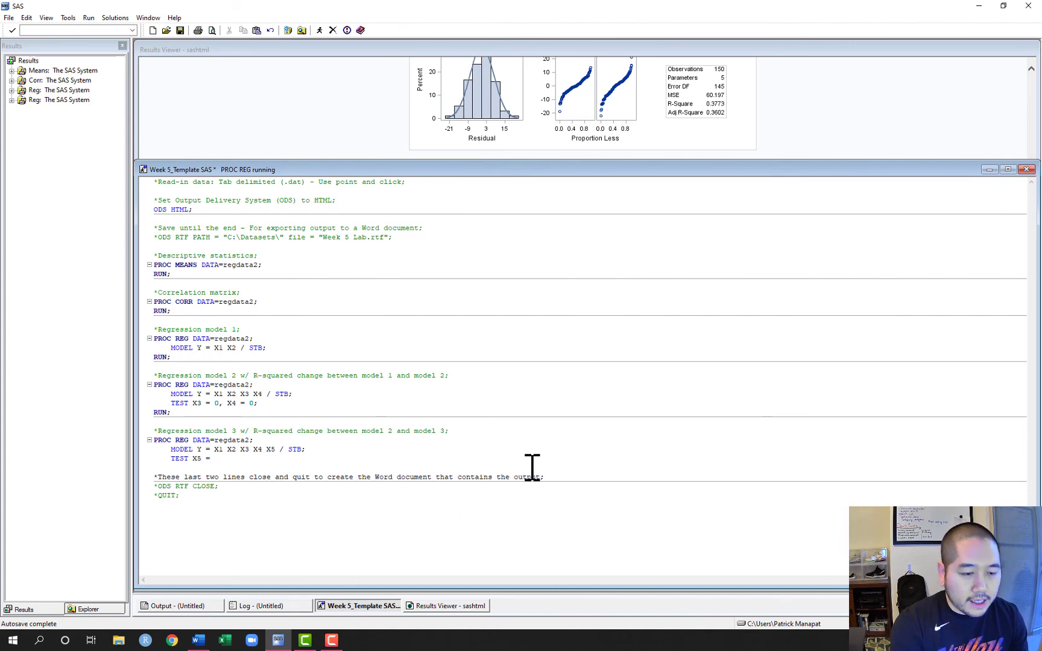
text( 0;)
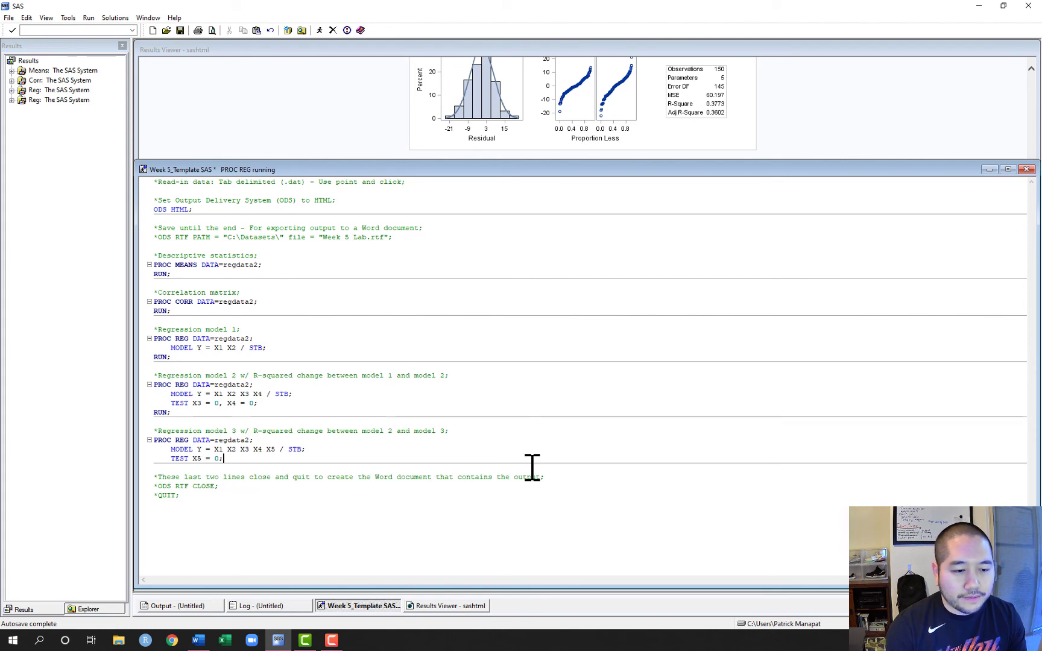
key(Return)
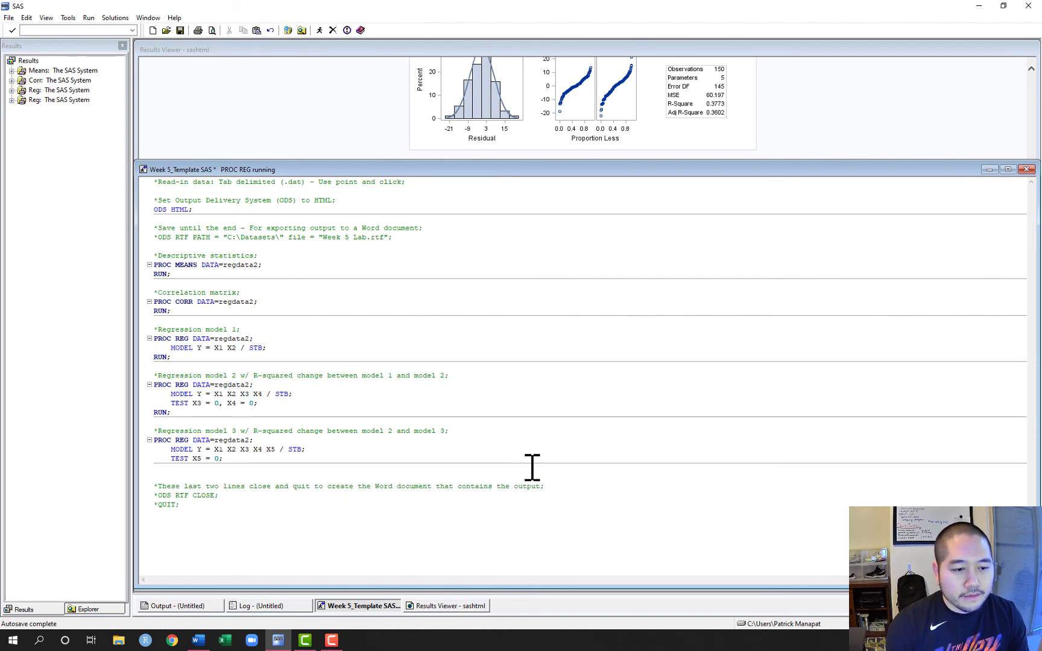
text(RUN;)
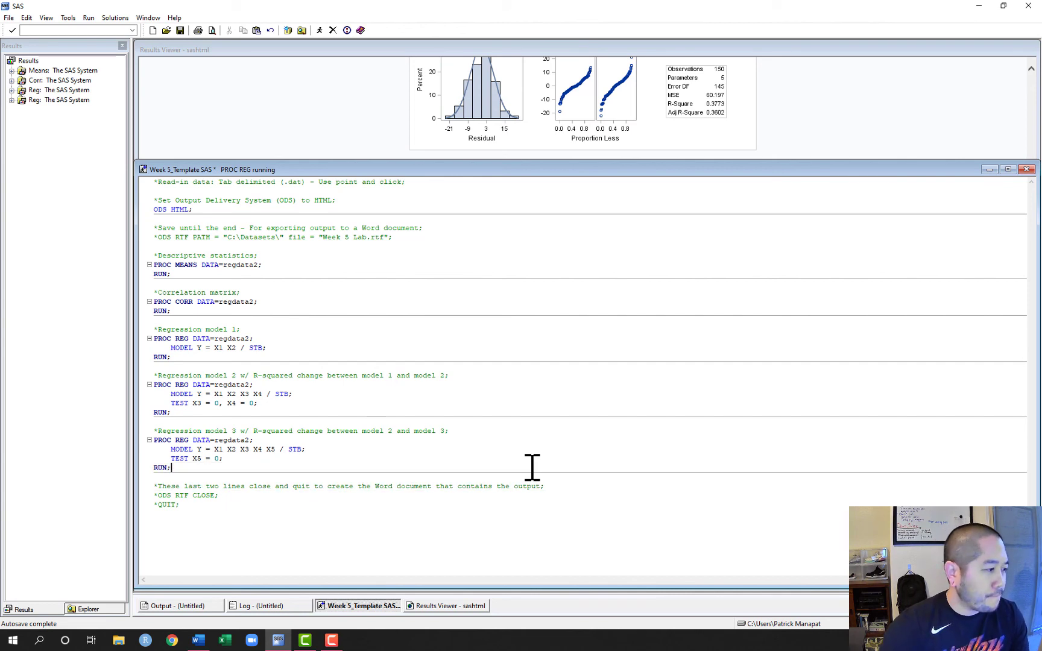
Run only the third PROC REG block and review its model fit, parameter estimates and R-squared change test output.
drag(183, 468, 143, 441)
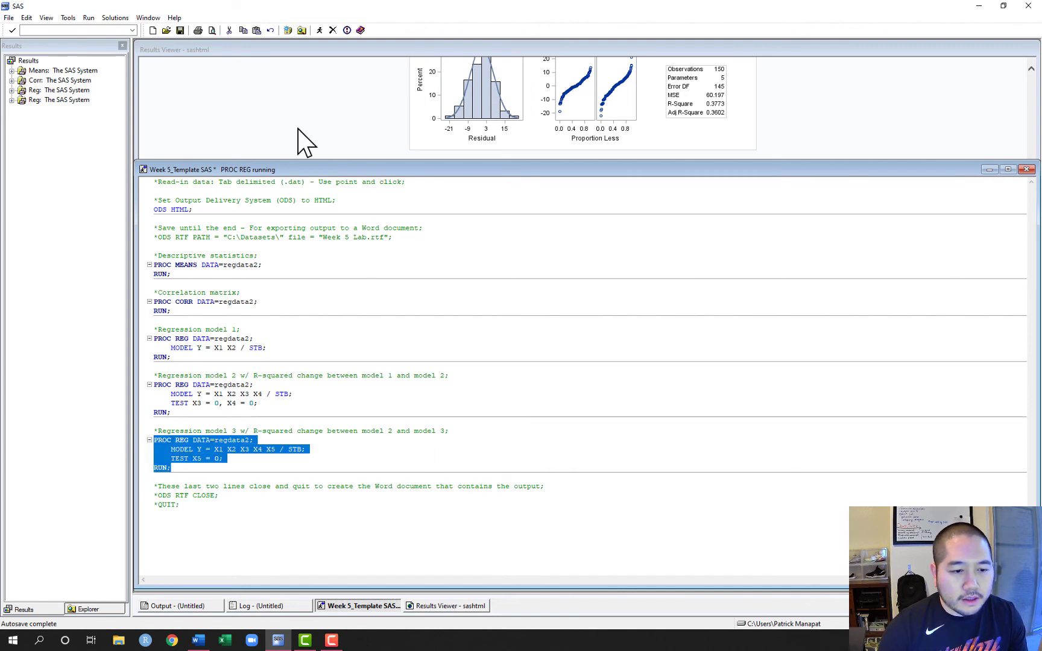
click(318, 32)
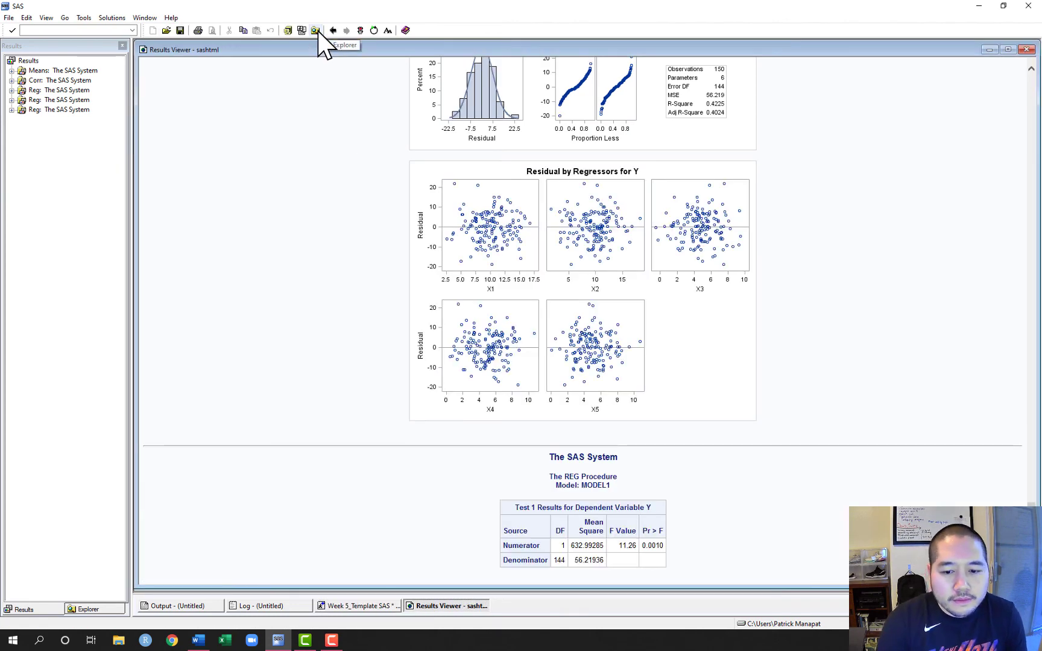
scroll(635, 426, up, 10)
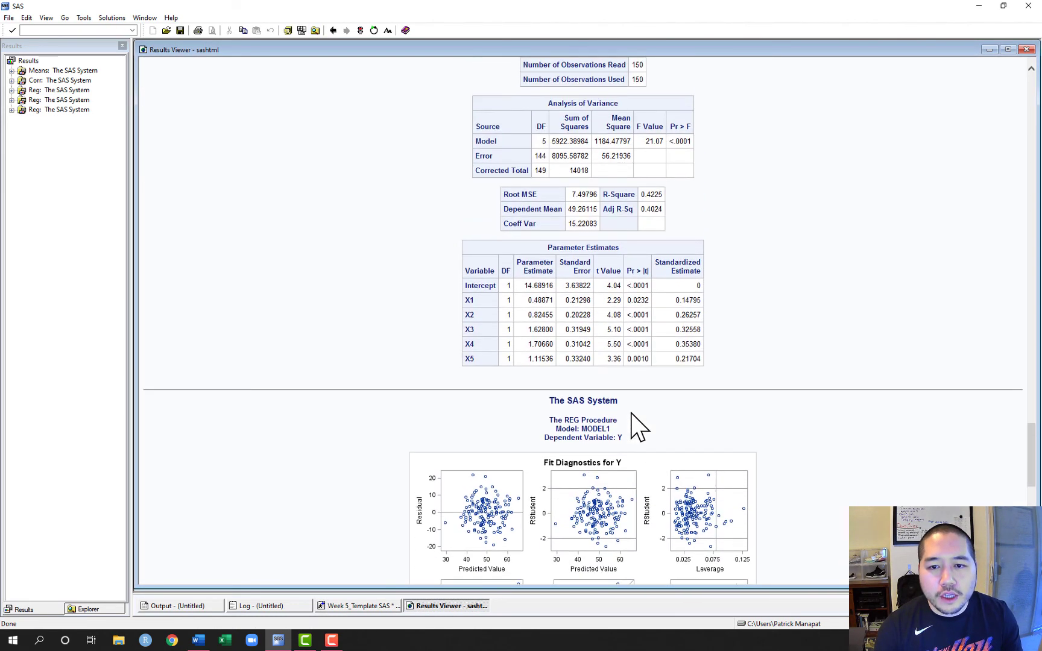
scroll(636, 421, up, 4)
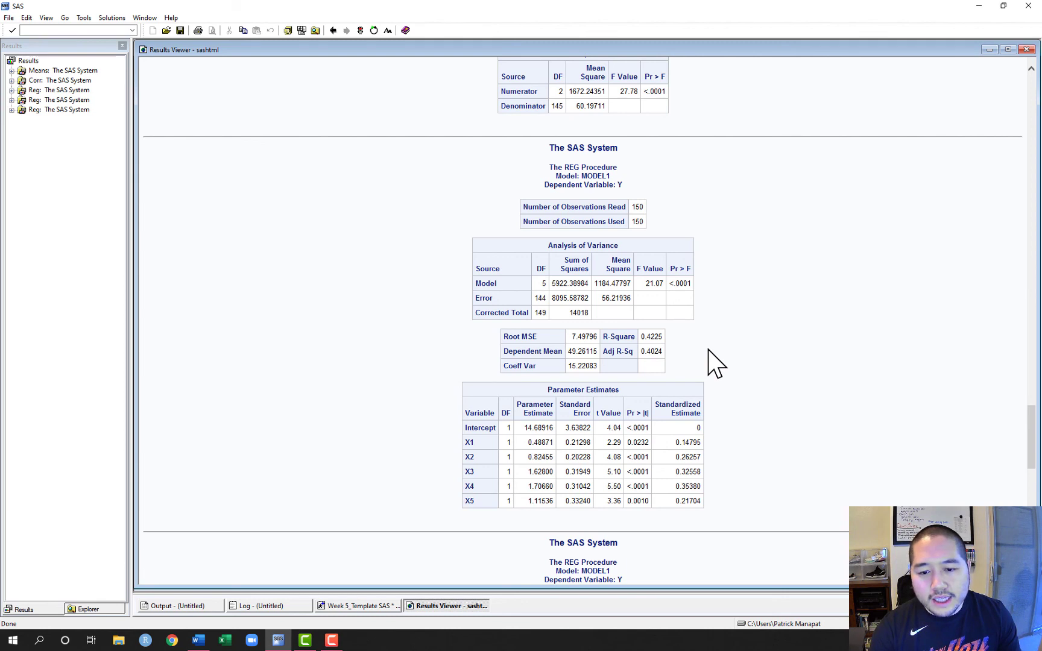
scroll(786, 395, down, 2)
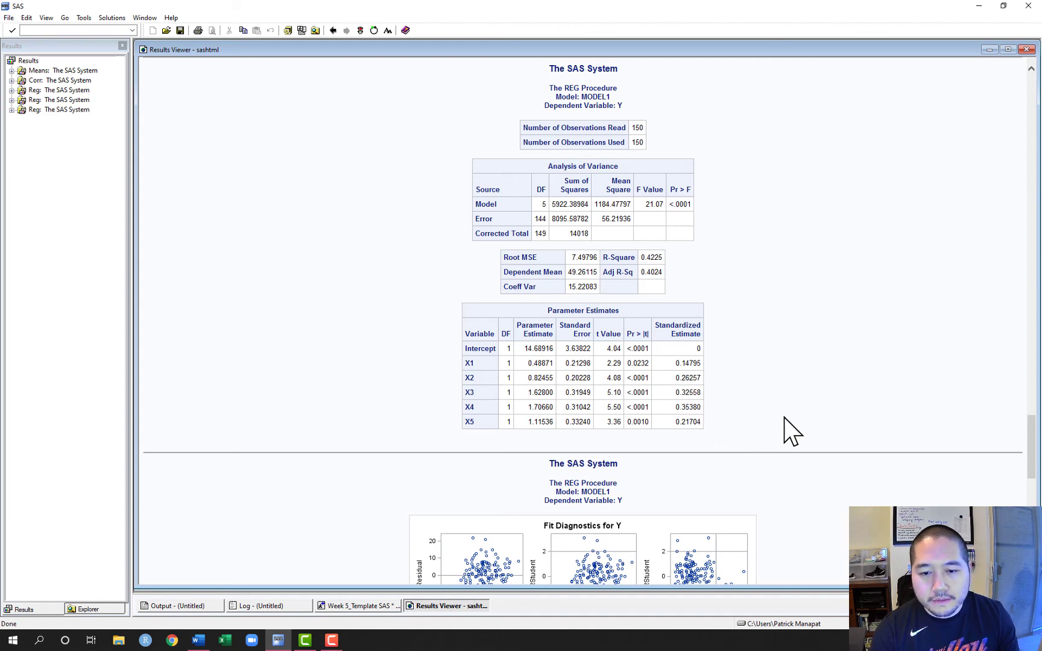
scroll(784, 417, down, 10)
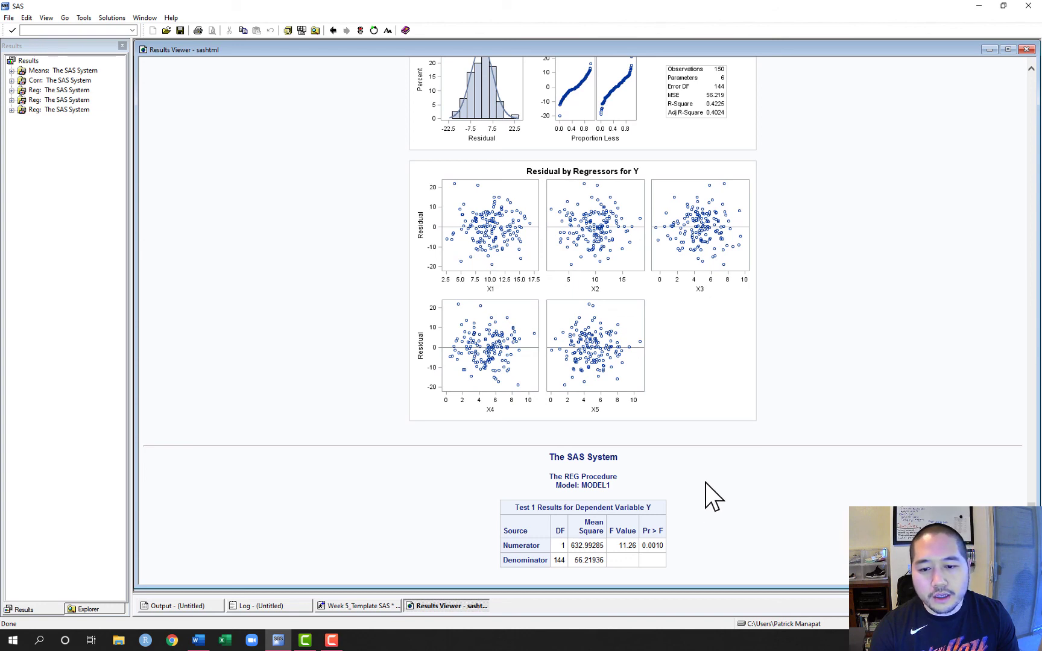
Return to the template program and compare the predictors in the MODEL statements of regression models 2 and 3, highlighting X3 X4 and X5.
click(368, 608)
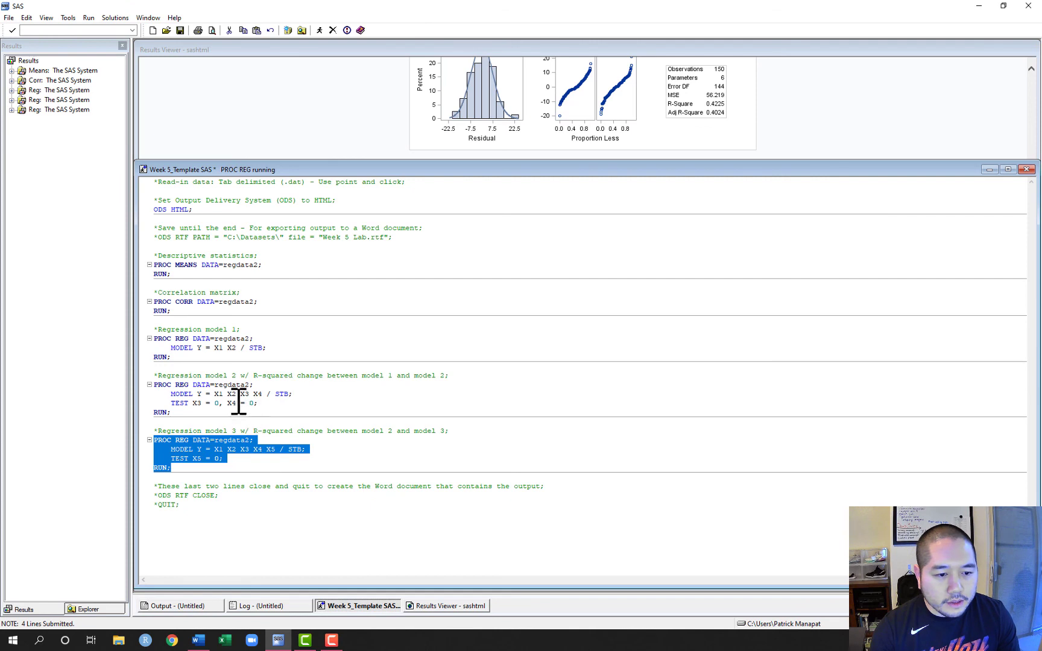
click(203, 395)
drag(203, 395, 265, 395)
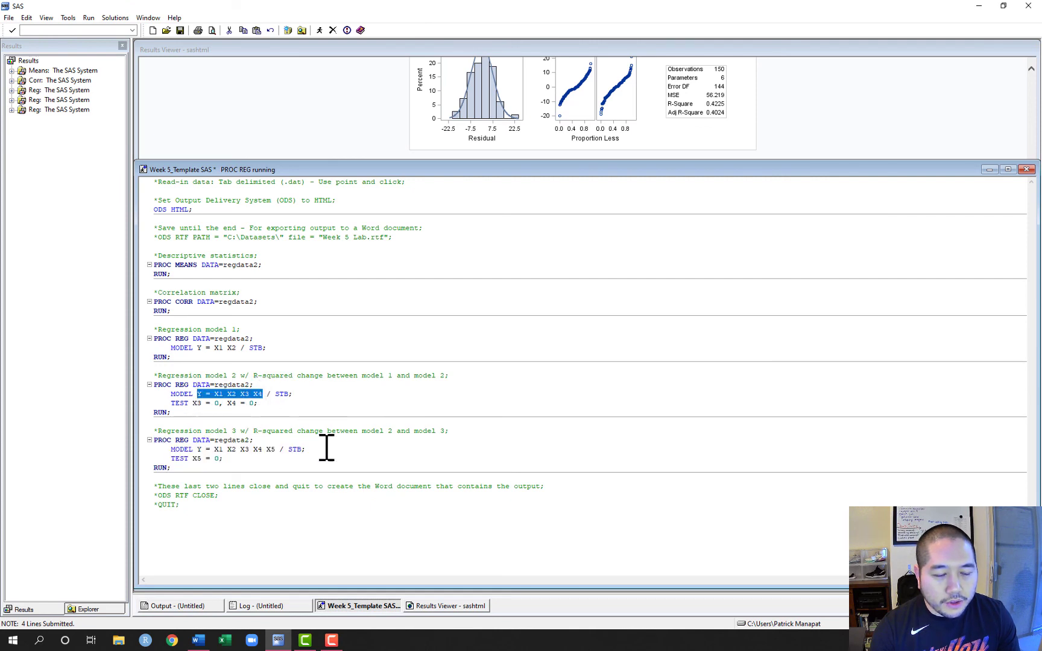
drag(198, 449, 269, 453)
double_click(272, 449)
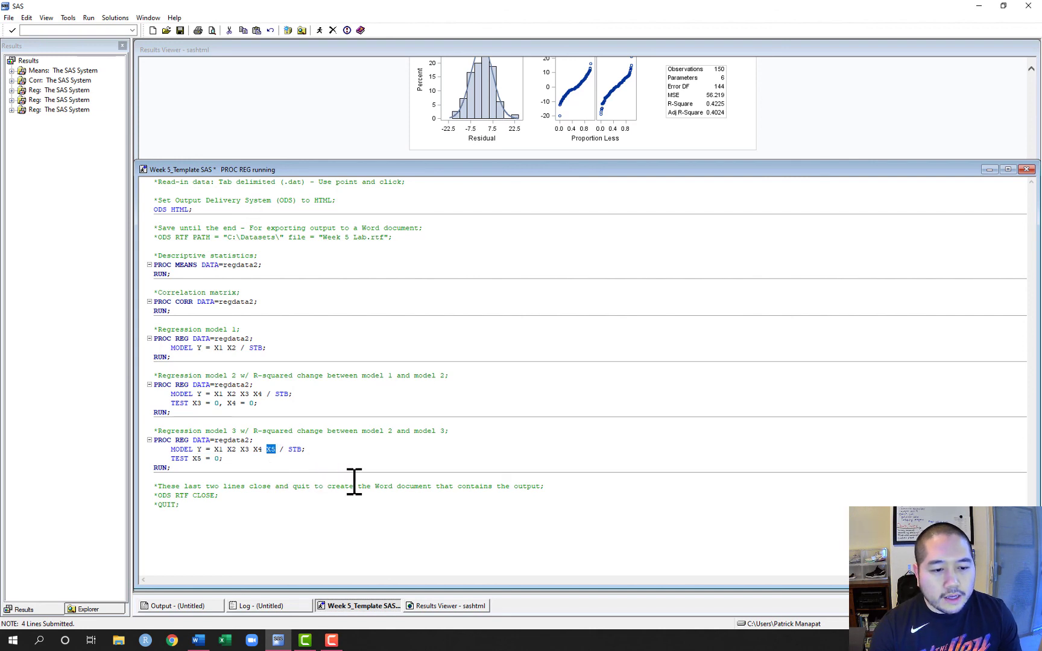
click(186, 508)
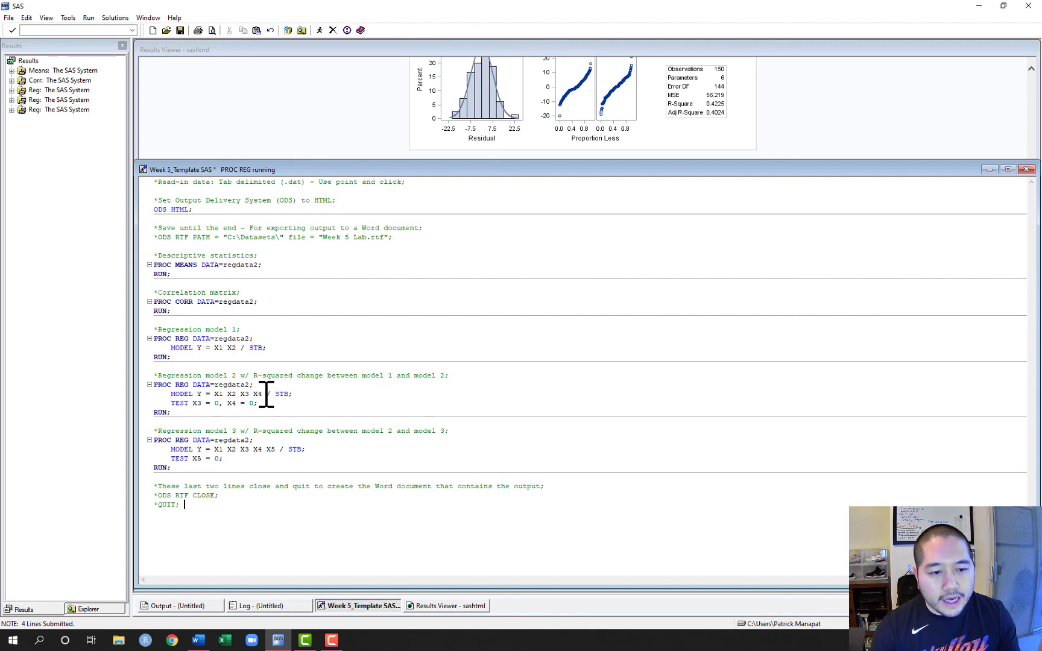
drag(241, 395, 263, 395)
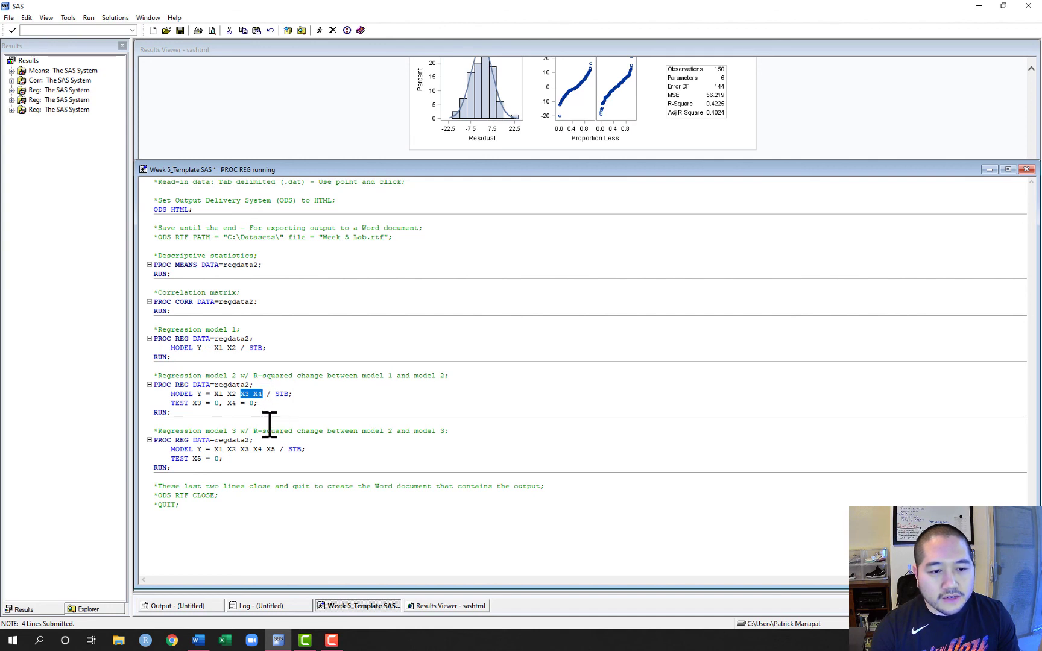
drag(254, 449, 282, 455)
click(270, 449)
double_click(270, 449)
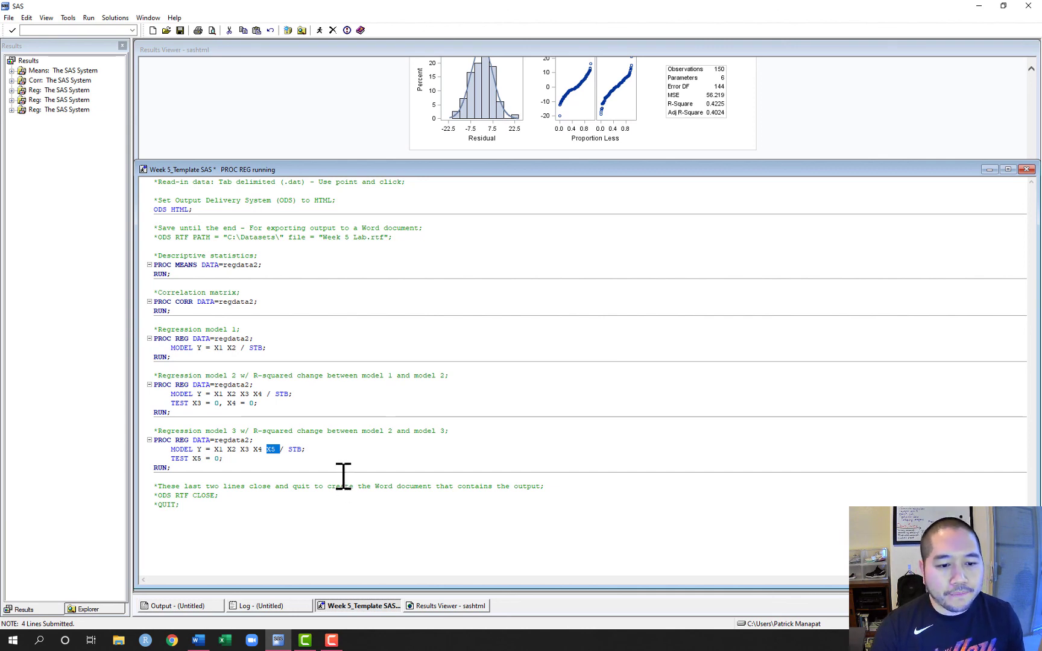
click(197, 506)
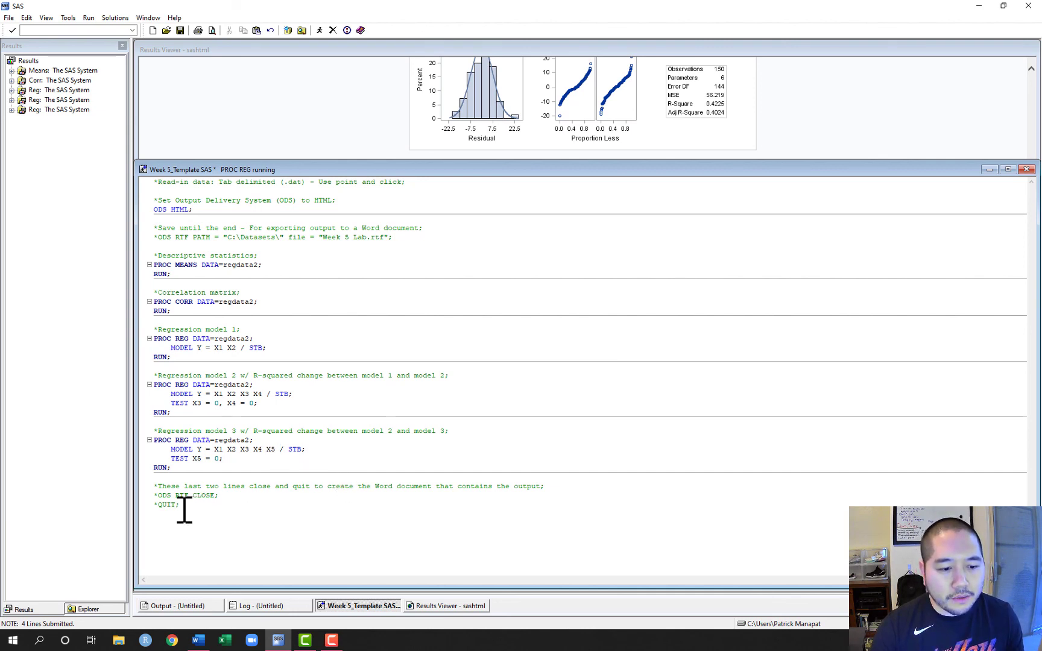